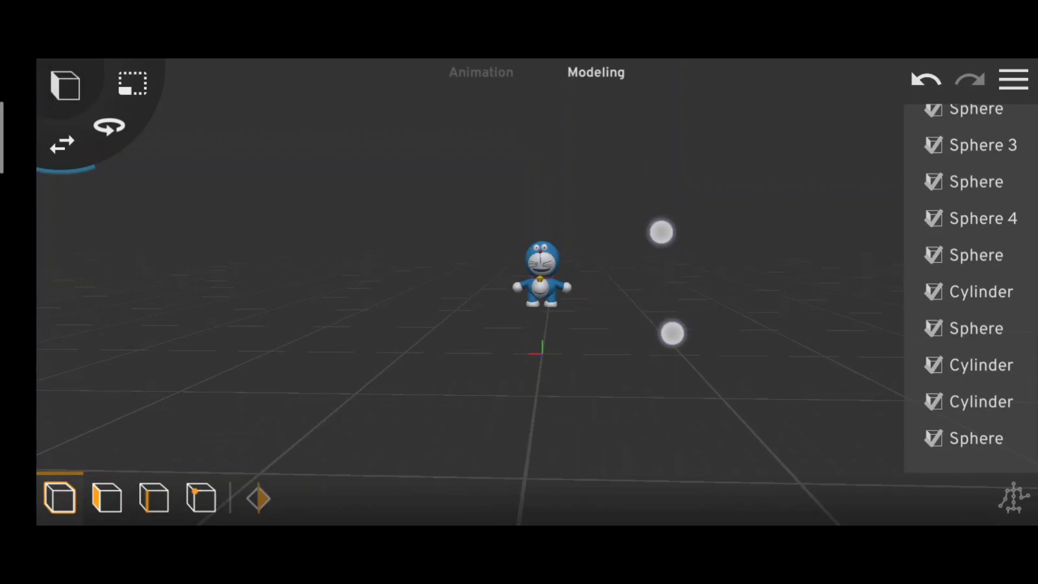
Step: Zoom in on the finished Doraemon and orbit around him
{"action": "scroll", "coordinate": [665, 282], "scroll_direction": "up", "scroll_amount": 2}
{"action": "scroll", "coordinate": [657, 273], "scroll_direction": "up", "scroll_amount": 2}
{"action": "scroll", "coordinate": [638, 286], "scroll_direction": "up", "scroll_amount": 2}
{"action": "scroll", "coordinate": [634, 286], "scroll_direction": "up", "scroll_amount": 2}
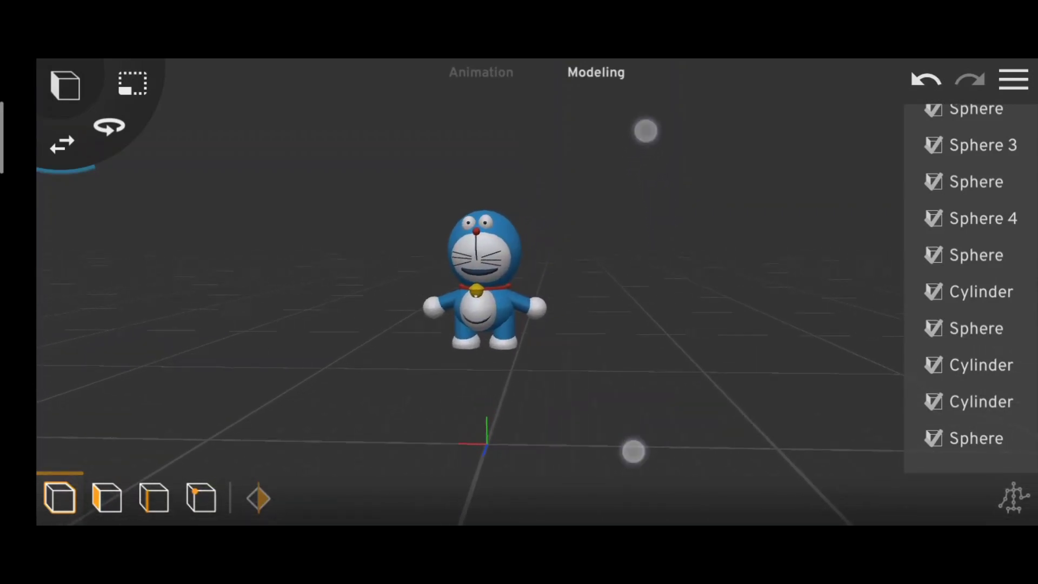
{"action": "scroll", "coordinate": [673, 293], "scroll_direction": "up", "scroll_amount": 1}
{"action": "scroll", "coordinate": [665, 304], "scroll_direction": "up", "scroll_amount": 2}
{"action": "scroll", "coordinate": [652, 306], "scroll_direction": "up", "scroll_amount": 2}
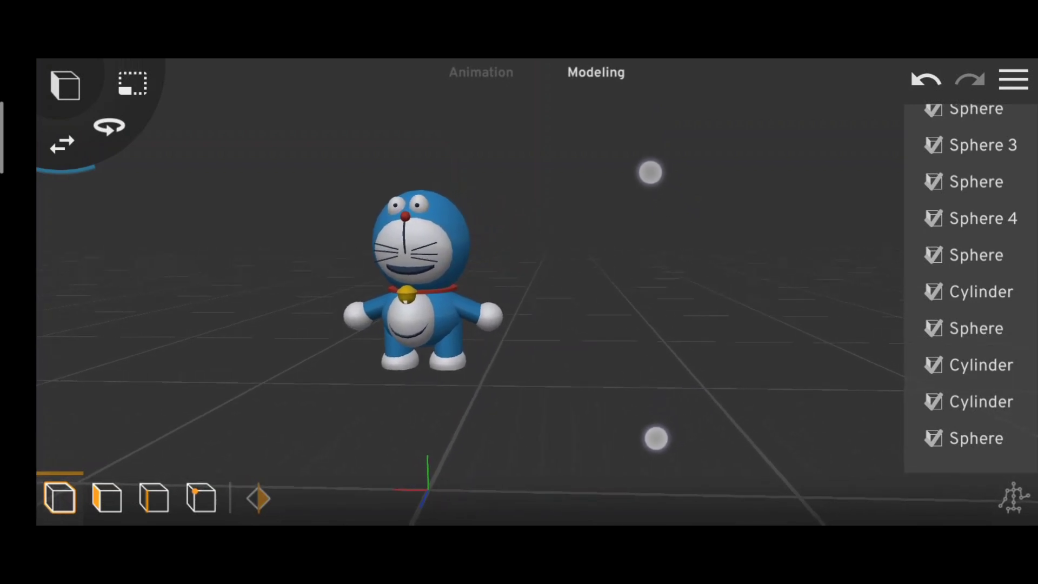
{"action": "middle_click_drag", "start_coordinate": [123, 436], "coordinate": [456, 464]}
Step: Pan, then orbit to view Doraemon's back, side and front
{"action": "middle_click_drag", "start_coordinate": [629, 312], "coordinate": [756, 275], "text": "shift"}
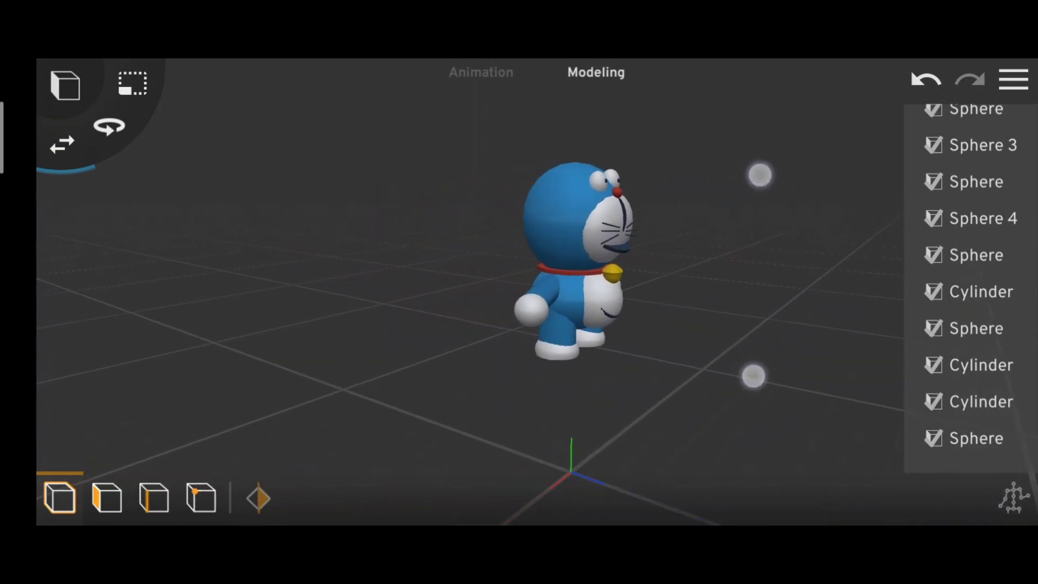
{"action": "mouse_move", "coordinate": [313, 430]}
{"action": "middle_mouse_down"}
{"action": "mouse_move", "coordinate": [440, 454]}
{"action": "mouse_move", "coordinate": [635, 442]}
{"action": "mouse_move", "coordinate": [856, 351]}
{"action": "middle_mouse_up"}
{"action": "mouse_move", "coordinate": [204, 261]}
{"action": "middle_mouse_down"}
{"action": "mouse_move", "coordinate": [222, 341]}
{"action": "mouse_move", "coordinate": [394, 431]}
{"action": "mouse_move", "coordinate": [721, 352]}
{"action": "mouse_move", "coordinate": [764, 189]}
{"action": "middle_mouse_up"}
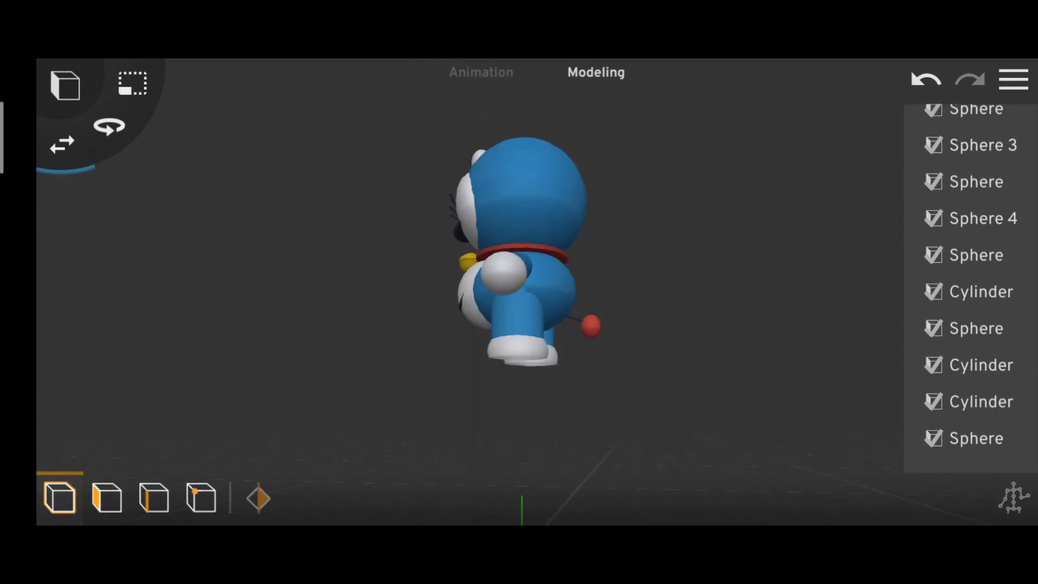
{"action": "mouse_move", "coordinate": [256, 300]}
{"action": "middle_mouse_down"}
{"action": "mouse_move", "coordinate": [364, 403]}
{"action": "mouse_move", "coordinate": [748, 340]}
{"action": "mouse_move", "coordinate": [794, 276]}
{"action": "mouse_move", "coordinate": [811, 407]}
{"action": "middle_mouse_up"}
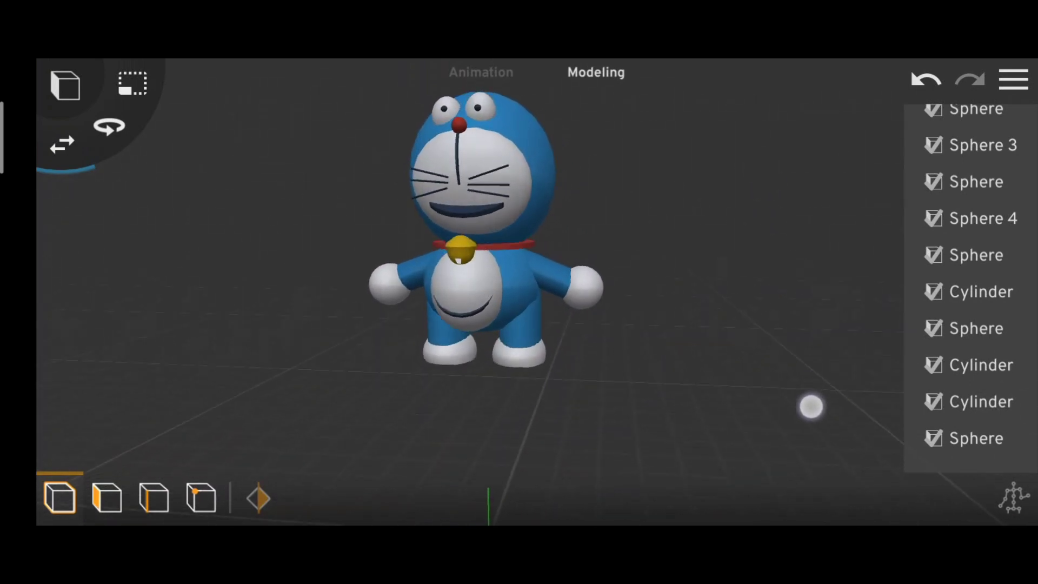
Step: Tilt down onto Doraemon, return to a frontal view and zoom out
{"action": "scroll", "coordinate": [735, 324], "scroll_direction": "down", "scroll_amount": 2}
{"action": "mouse_move", "coordinate": [750, 215]}
{"action": "middle_mouse_down"}
{"action": "mouse_move", "coordinate": [767, 139]}
{"action": "mouse_move", "coordinate": [756, 216]}
{"action": "middle_mouse_up"}
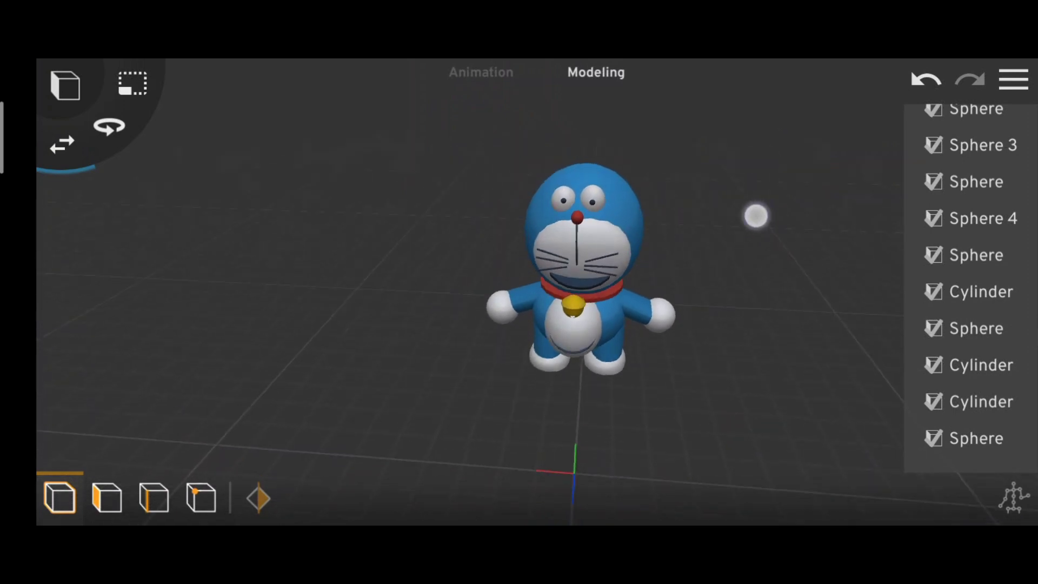
{"action": "scroll", "coordinate": [675, 308], "scroll_direction": "down", "scroll_amount": 2}
{"action": "scroll", "coordinate": [627, 286], "scroll_direction": "down", "scroll_amount": 2}
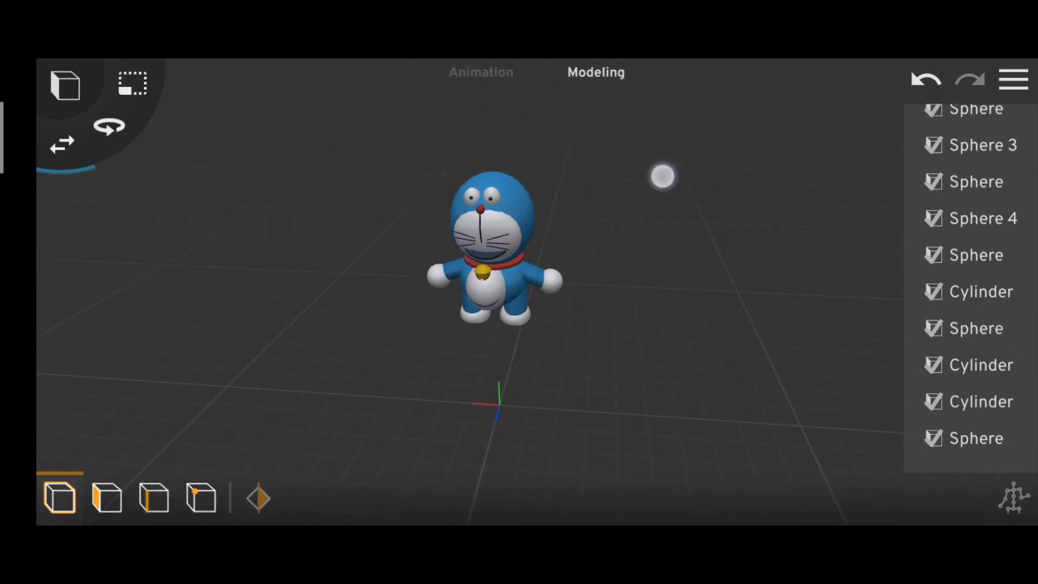
{"action": "mouse_move", "coordinate": [736, 227]}
{"action": "middle_mouse_down"}
{"action": "mouse_move", "coordinate": [709, 116]}
{"action": "mouse_move", "coordinate": [687, 110]}
{"action": "middle_mouse_up"}
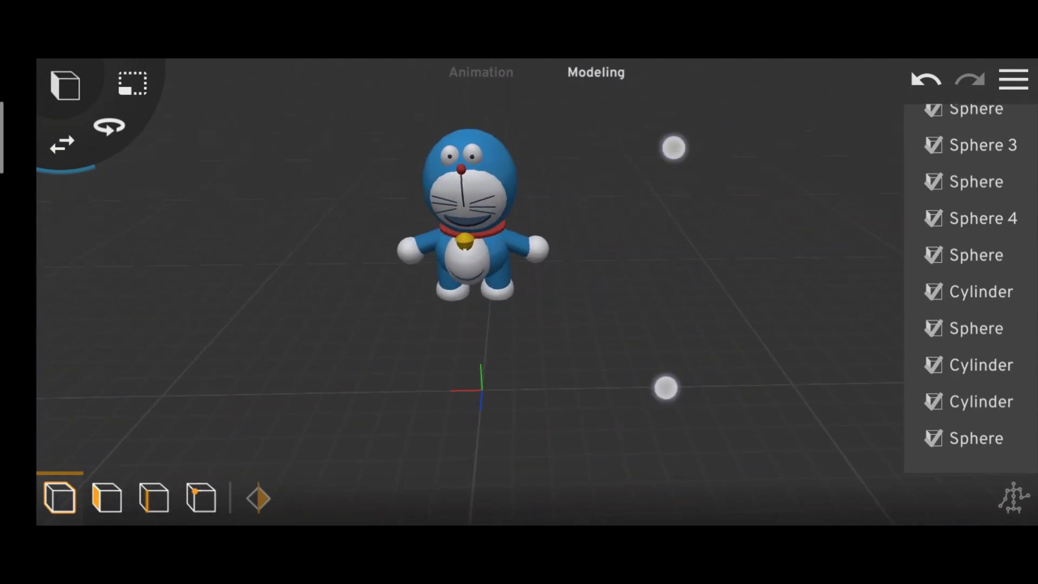
{"action": "middle_click_drag", "start_coordinate": [674, 147], "coordinate": [690, 243]}
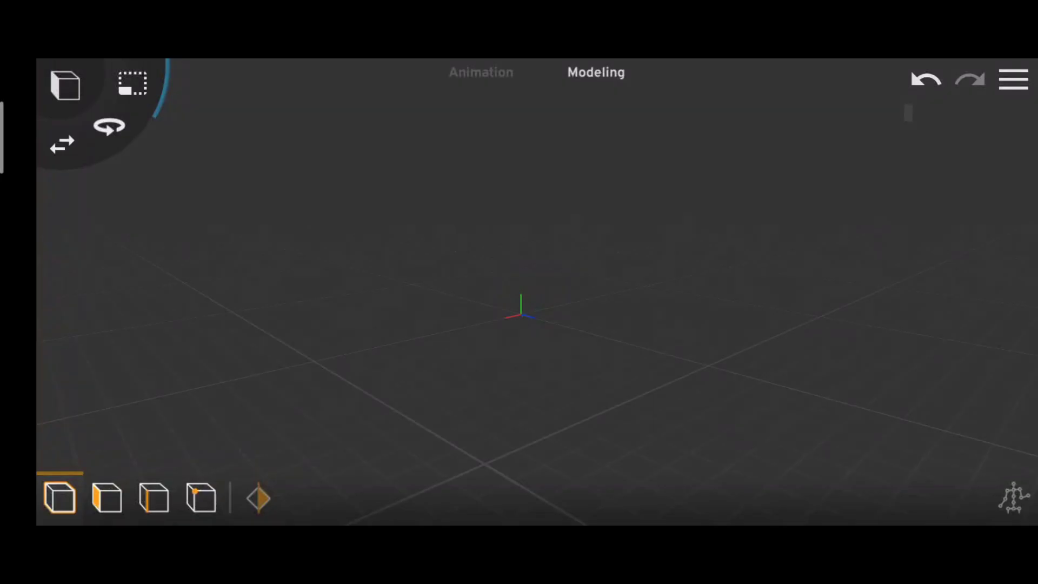
Step: Add a sphere for the head and stretch it wider sideways
{"action": "left_click", "coordinate": [65, 85]}
{"action": "left_click", "coordinate": [127, 138]}
{"action": "scroll", "coordinate": [573, 292], "scroll_direction": "up", "scroll_amount": 5}
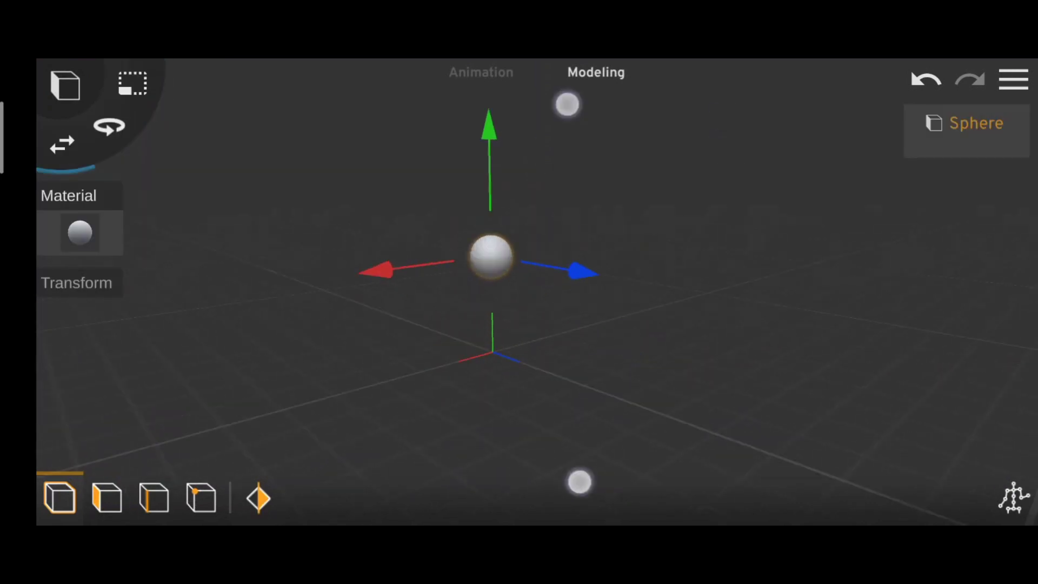
{"action": "middle_click_drag", "start_coordinate": [573, 293], "coordinate": [641, 333]}
{"action": "mouse_move", "coordinate": [391, 342]}
{"action": "middle_mouse_down"}
{"action": "mouse_move", "coordinate": [688, 456]}
{"action": "mouse_move", "coordinate": [807, 315]}
{"action": "middle_mouse_up"}
{"action": "middle_click_drag", "start_coordinate": [649, 405], "coordinate": [432, 405]}
{"action": "scroll", "coordinate": [670, 316], "scroll_direction": "up", "scroll_amount": 3}
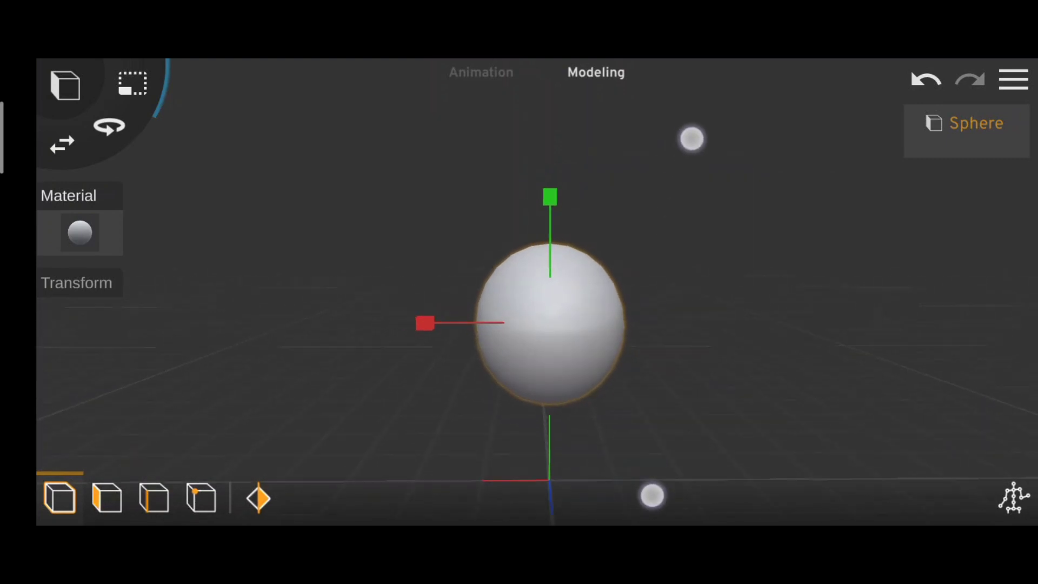
{"action": "left_click_drag", "start_coordinate": [424, 322], "coordinate": [443, 341]}
Step: Set the head sphere's Material colour to blue
{"action": "left_click", "coordinate": [62, 144]}
{"action": "left_click", "coordinate": [80, 233]}
{"action": "left_click", "coordinate": [73, 309]}
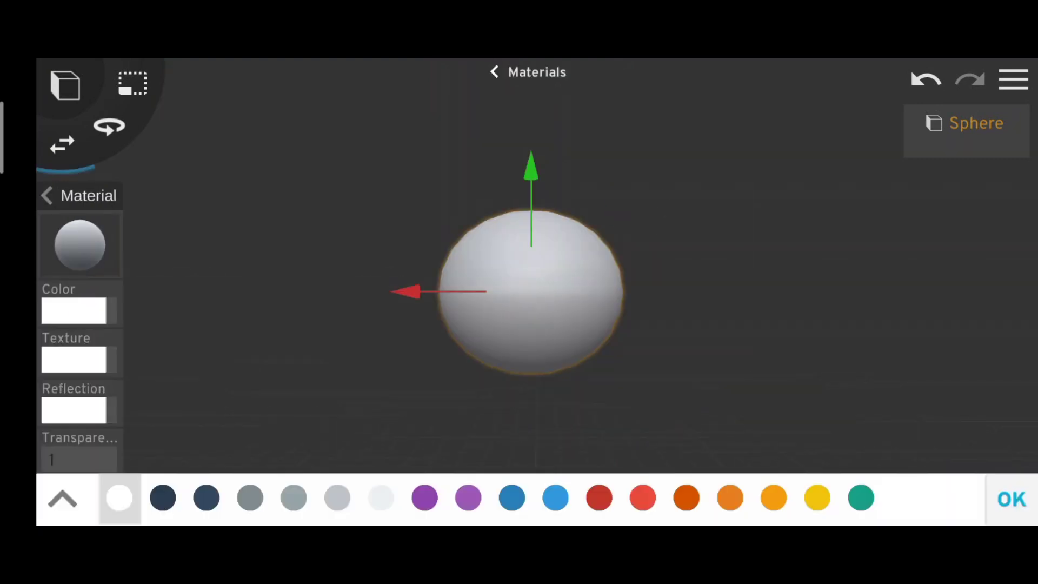
{"action": "left_click", "coordinate": [555, 498]}
{"action": "scroll", "coordinate": [721, 246], "scroll_direction": "down", "scroll_amount": 2}
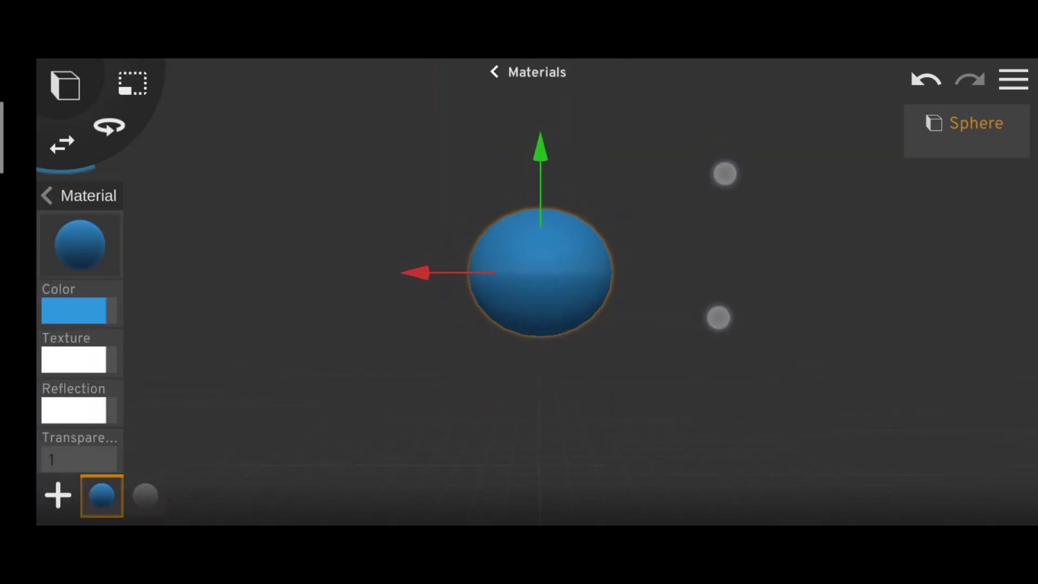
Step: Add a second, white sphere and stretch it wider in front as the face
{"action": "left_click", "coordinate": [57, 495]}
{"action": "left_click", "coordinate": [127, 151]}
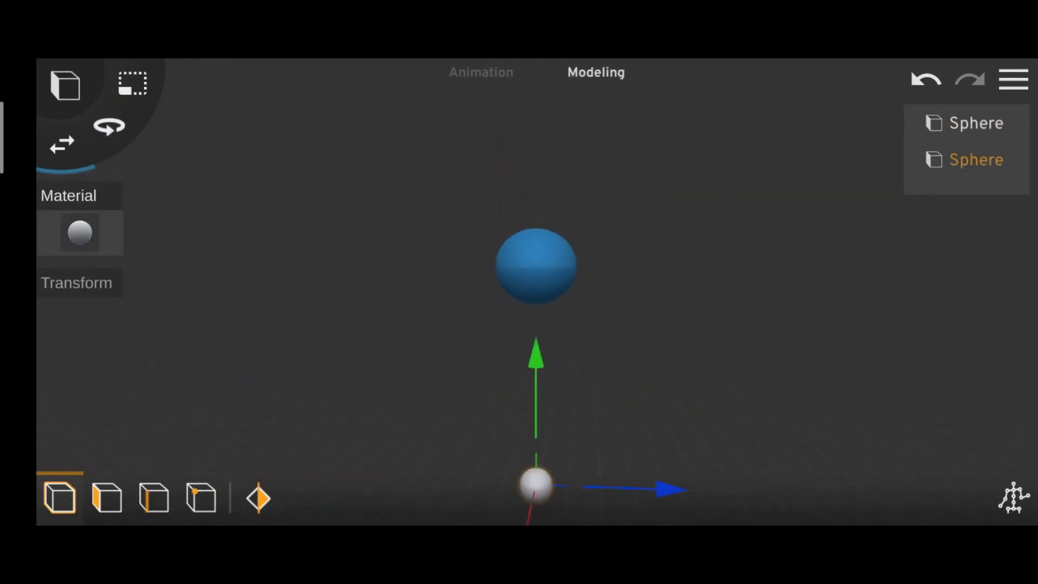
{"action": "left_click_drag", "start_coordinate": [697, 230], "coordinate": [725, 226]}
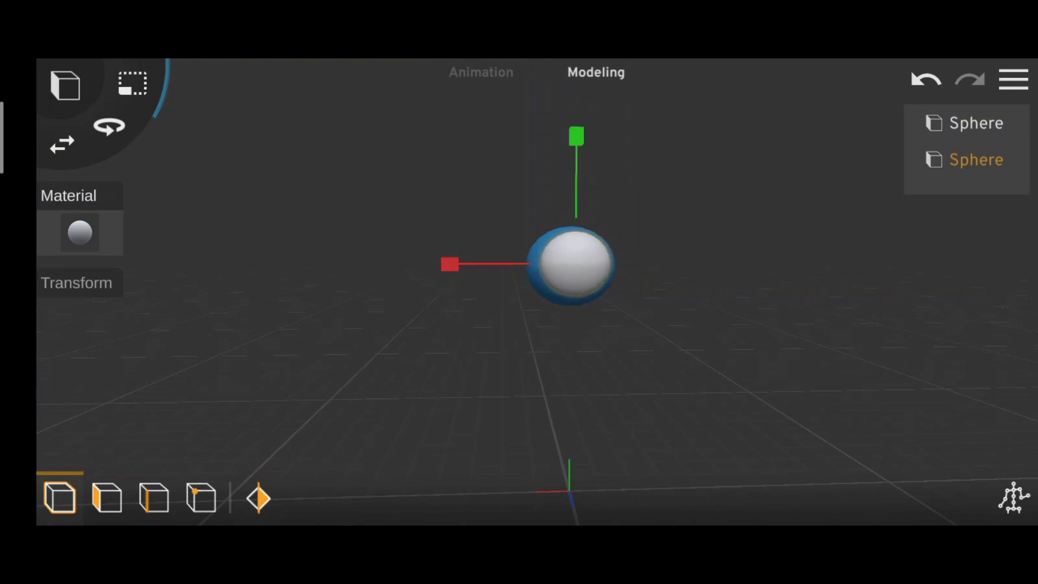
{"action": "left_click", "coordinate": [933, 122]}
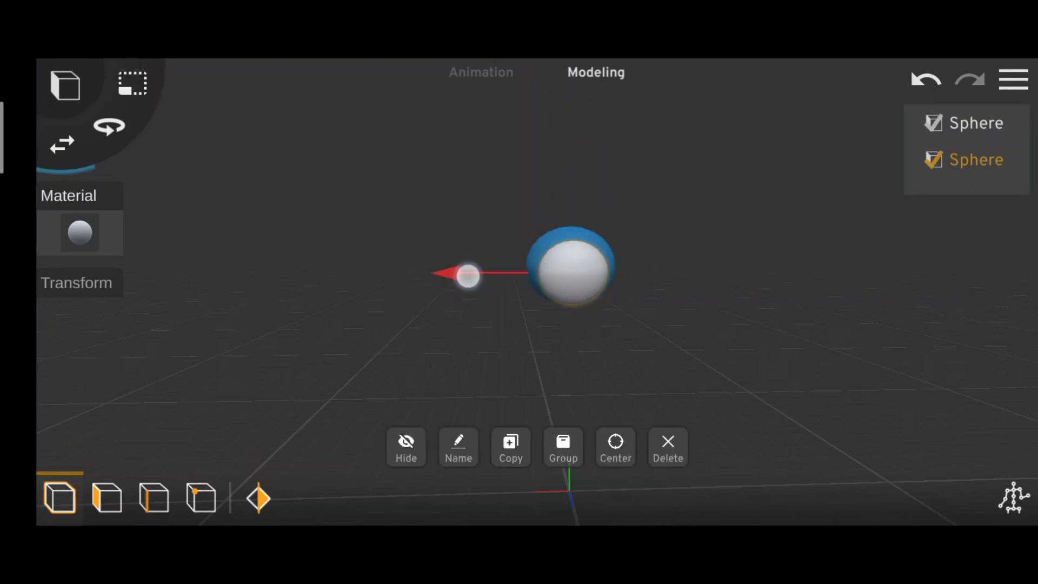
{"action": "left_click_drag", "start_coordinate": [468, 276], "coordinate": [349, 368]}
{"action": "left_click", "coordinate": [517, 271]}
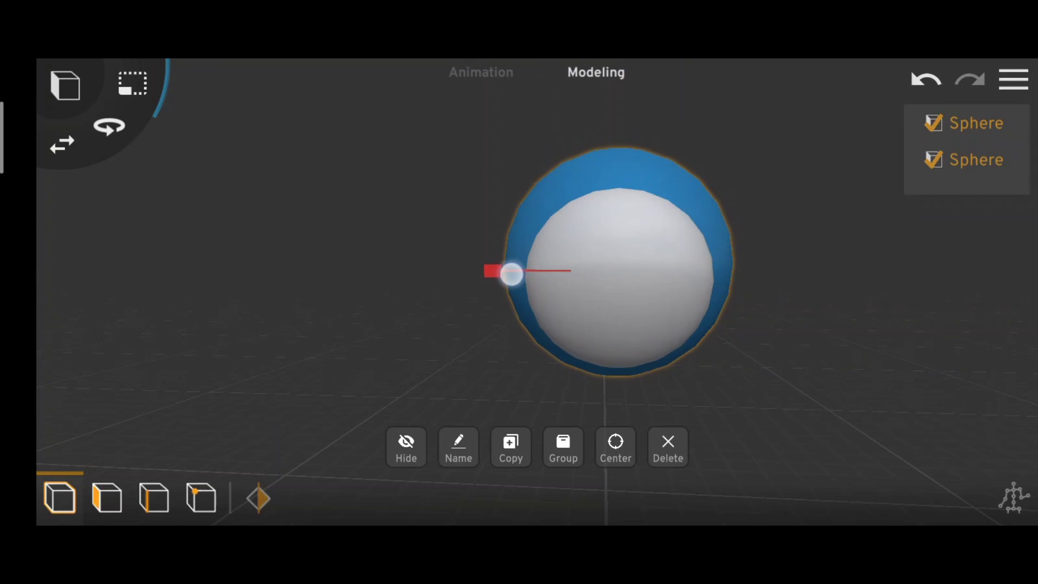
{"action": "left_click_drag", "start_coordinate": [512, 274], "coordinate": [518, 290]}
{"action": "scroll", "coordinate": [814, 287], "scroll_direction": "down", "scroll_amount": 2}
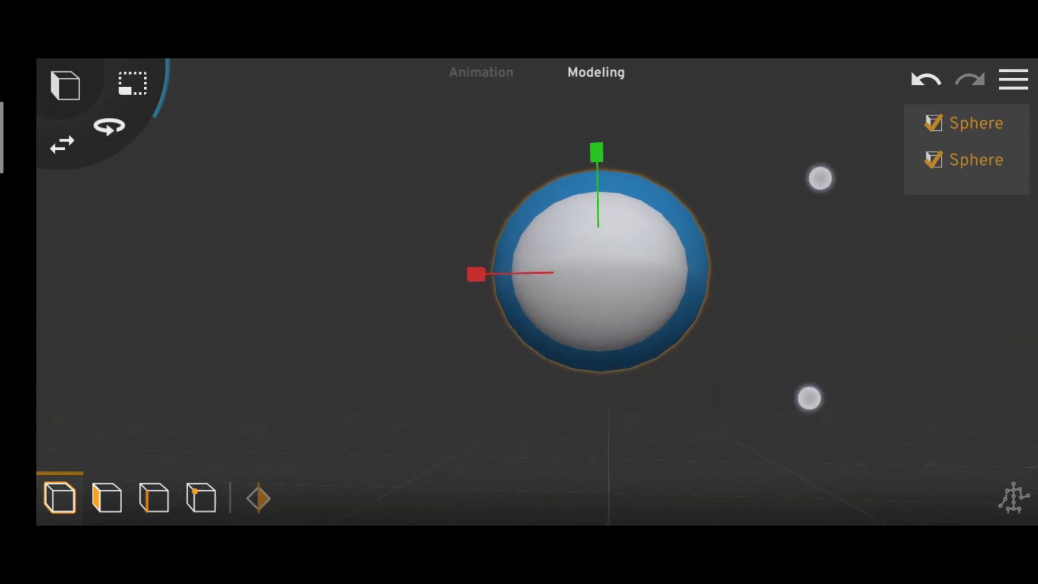
{"action": "left_click_drag", "start_coordinate": [789, 288], "coordinate": [795, 263]}
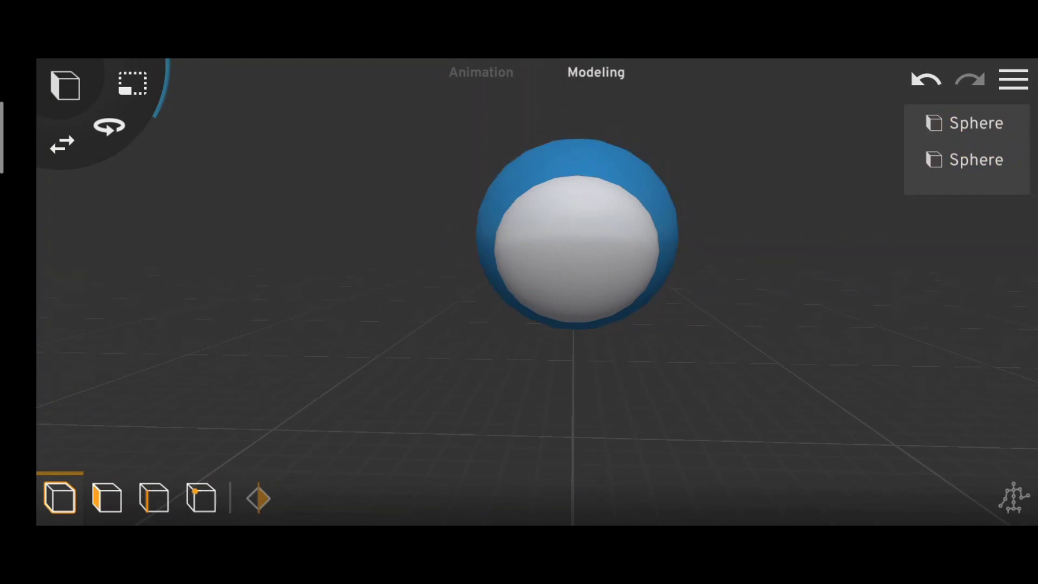
Step: Add a third small sphere for the eye and select it
{"action": "left_click", "coordinate": [65, 85]}
{"action": "left_click", "coordinate": [127, 151]}
{"action": "left_click_drag", "start_coordinate": [753, 414], "coordinate": [649, 432]}
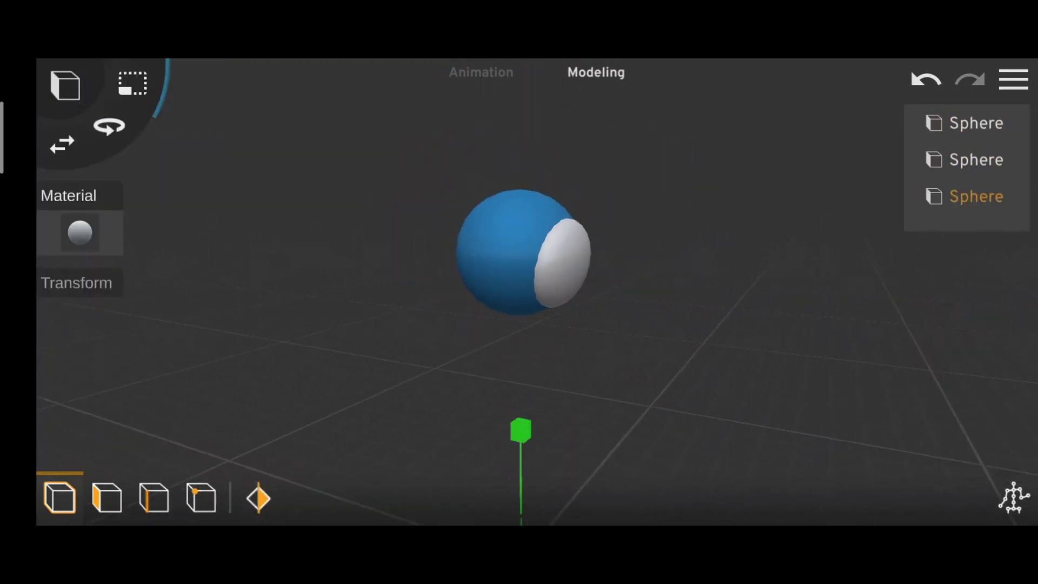
{"action": "left_click_drag", "start_coordinate": [786, 238], "coordinate": [790, 265]}
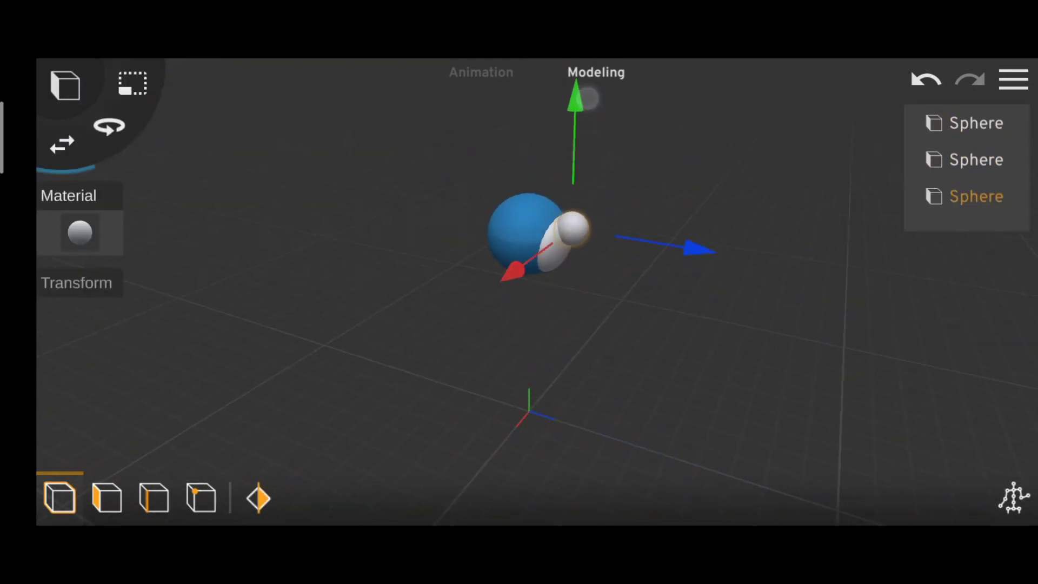
{"action": "left_click_drag", "start_coordinate": [589, 97], "coordinate": [606, 183]}
{"action": "scroll", "coordinate": [618, 249], "scroll_direction": "up", "scroll_amount": 5}
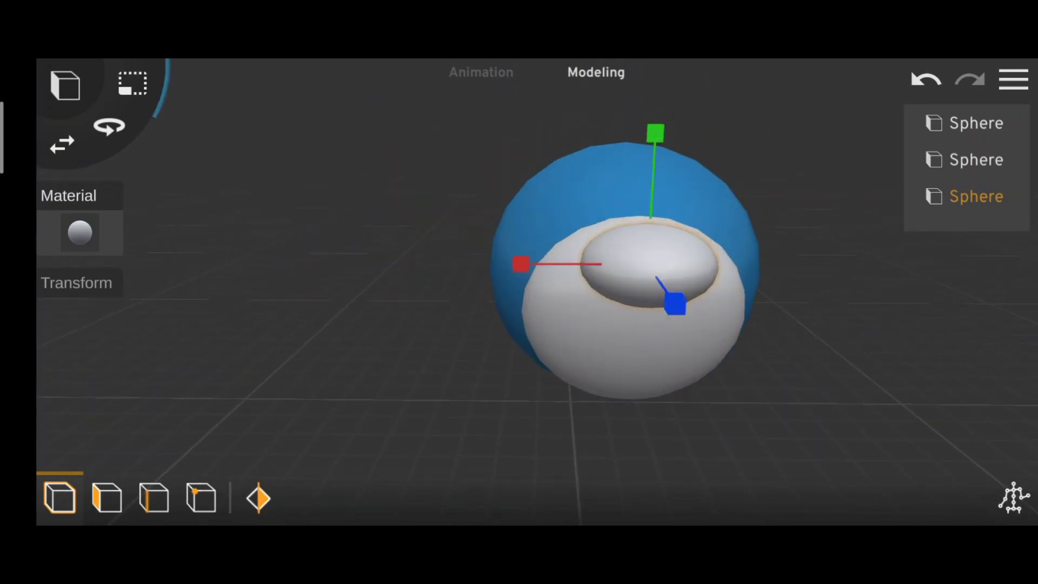
{"action": "left_click_drag", "start_coordinate": [648, 335], "coordinate": [847, 331]}
{"action": "mouse_move", "coordinate": [621, 123]}
{"action": "left_mouse_down"}
{"action": "mouse_move", "coordinate": [442, 325]}
{"action": "mouse_move", "coordinate": [384, 290]}
{"action": "left_mouse_up"}
{"action": "left_click", "coordinate": [524, 243]}
{"action": "mouse_move", "coordinate": [622, 335]}
{"action": "left_mouse_down"}
{"action": "mouse_move", "coordinate": [839, 350]}
{"action": "mouse_move", "coordinate": [482, 332]}
{"action": "left_mouse_up"}
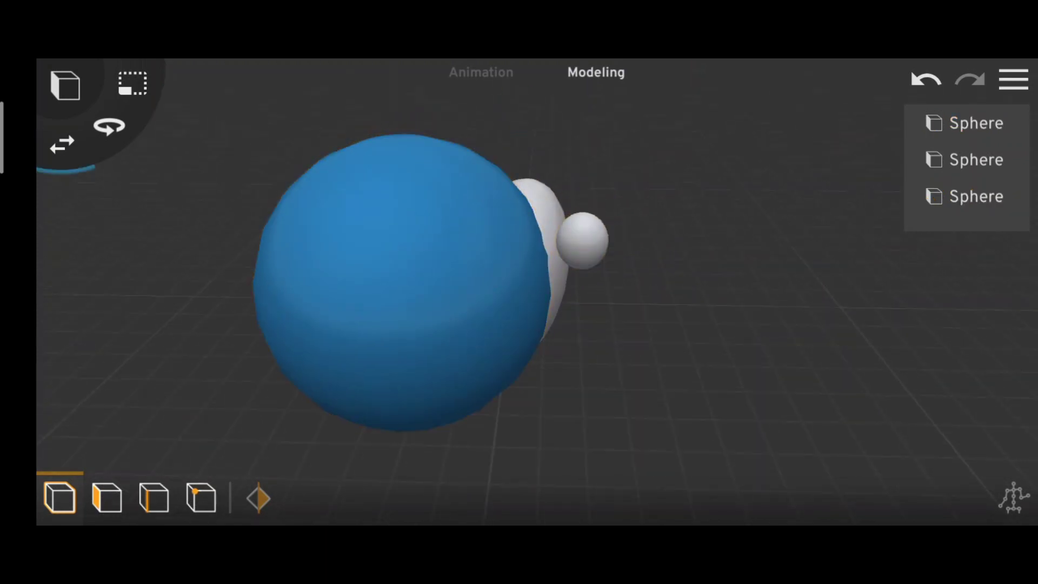
{"action": "left_click", "coordinate": [582, 241]}
Step: Raise the eye sphere to the top of the face and stretch it vertically into an oval
{"action": "mouse_move", "coordinate": [590, 286]}
{"action": "left_mouse_down"}
{"action": "mouse_move", "coordinate": [755, 278]}
{"action": "mouse_move", "coordinate": [616, 462]}
{"action": "mouse_move", "coordinate": [817, 116]}
{"action": "mouse_move", "coordinate": [708, 388]}
{"action": "left_mouse_up"}
{"action": "left_click_drag", "start_coordinate": [872, 190], "coordinate": [783, 344]}
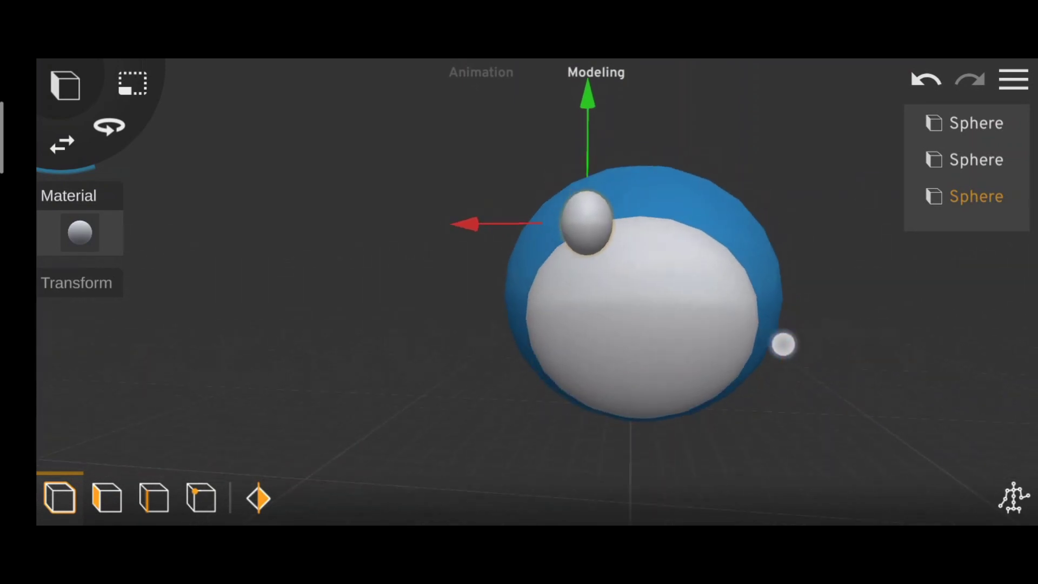
{"action": "left_click_drag", "start_coordinate": [588, 103], "coordinate": [607, 91]}
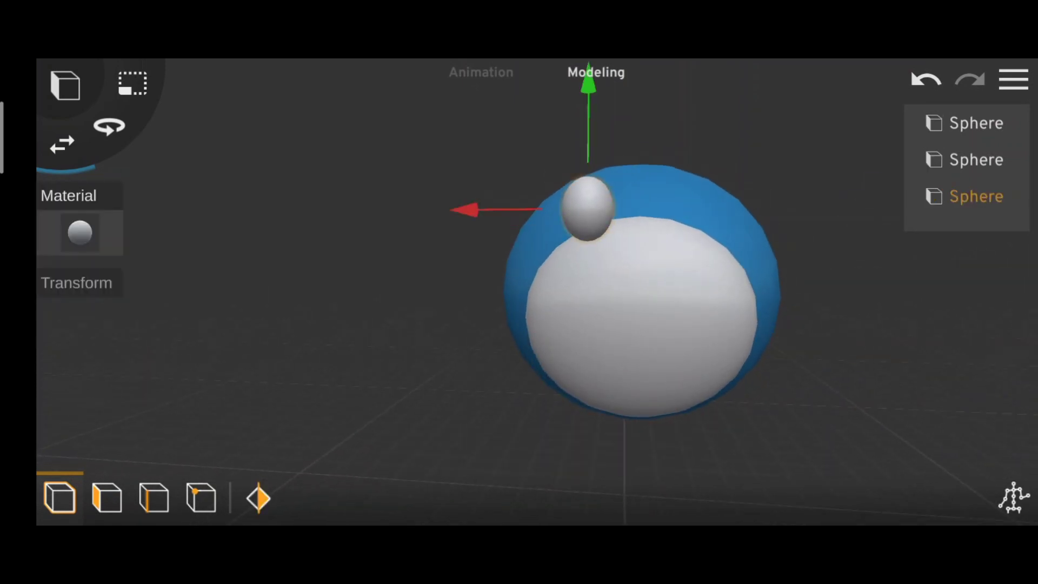
{"action": "left_click", "coordinate": [447, 204]}
{"action": "scroll", "coordinate": [763, 282], "scroll_direction": "down", "scroll_amount": 2}
{"action": "left_click", "coordinate": [581, 117]}
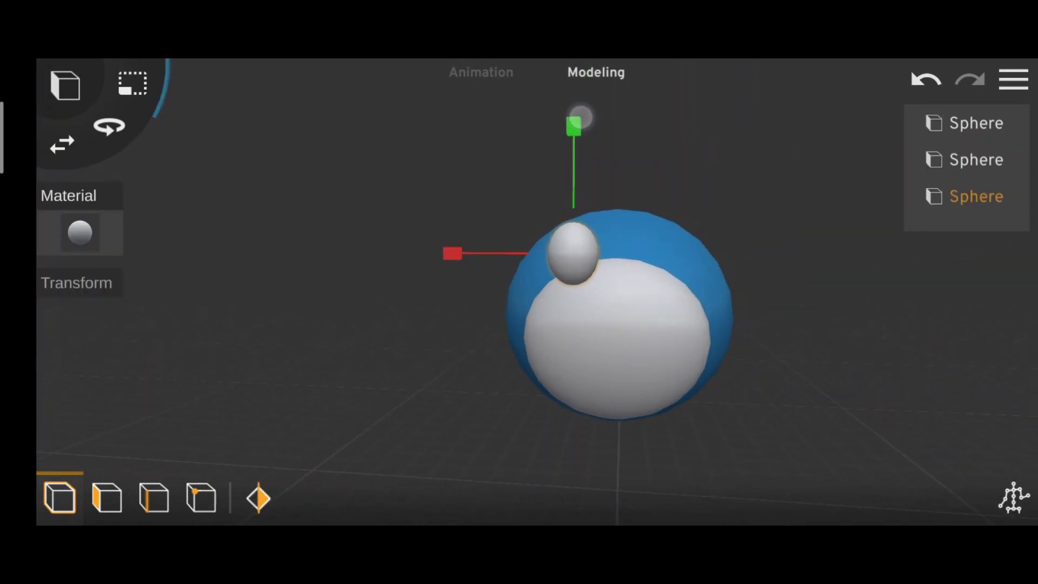
{"action": "left_click_drag", "start_coordinate": [833, 338], "coordinate": [813, 340]}
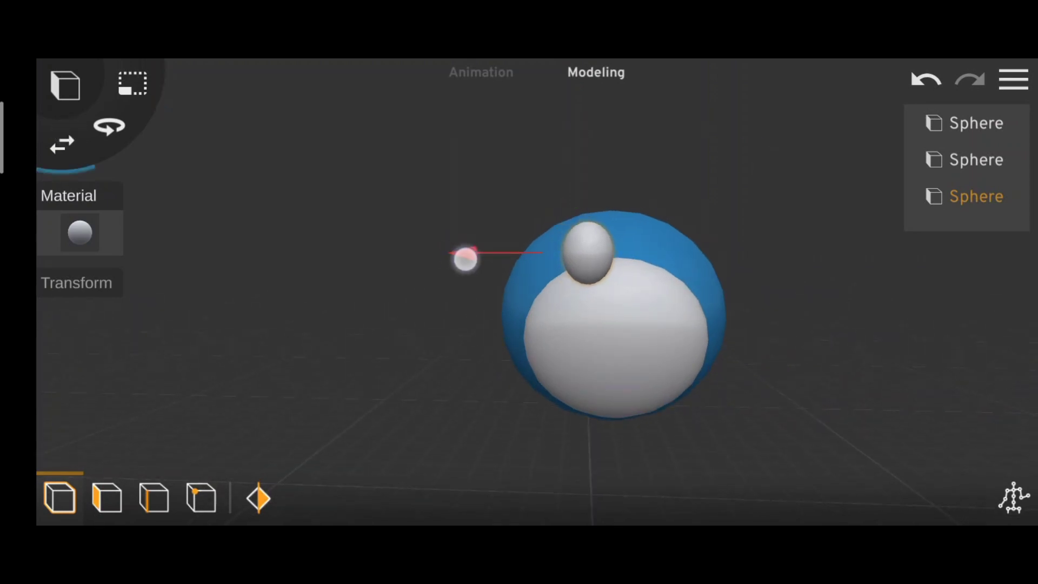
{"action": "left_click_drag", "start_coordinate": [804, 464], "coordinate": [783, 227]}
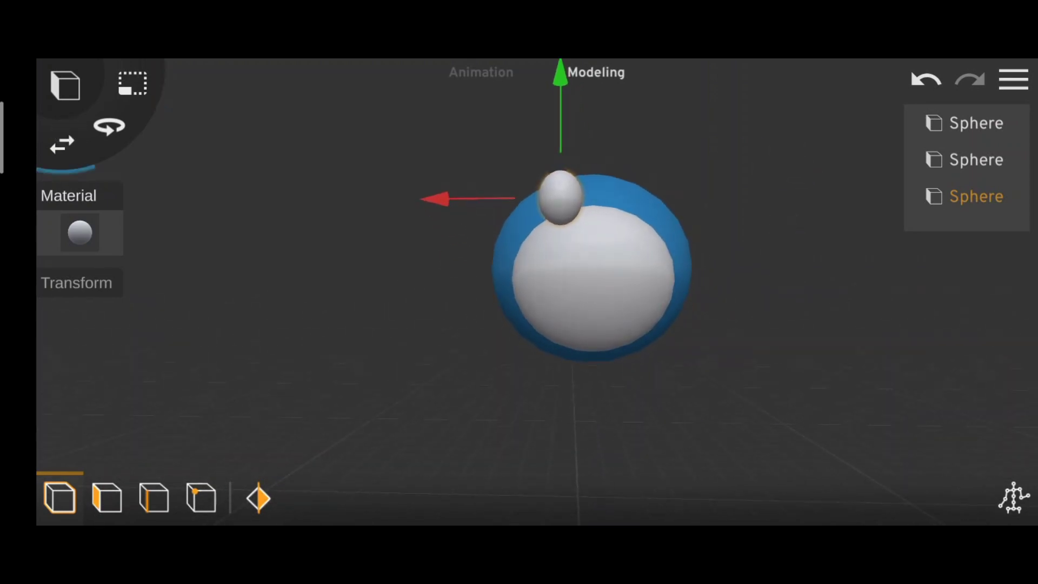
{"action": "left_click", "coordinate": [561, 198]}
Step: Duplicate the eye and slide the copy along X beside the first
{"action": "left_click", "coordinate": [510, 447]}
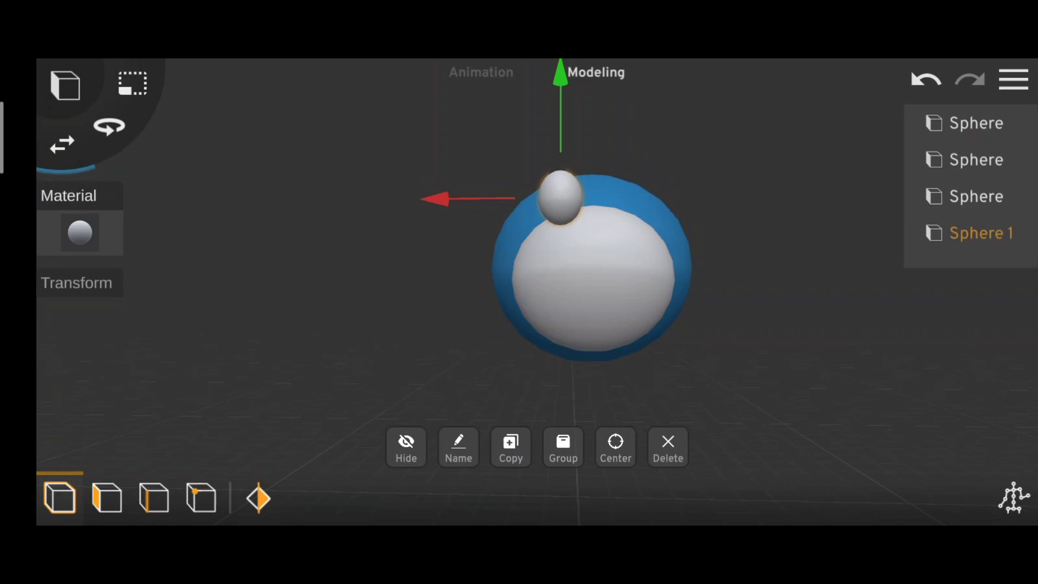
{"action": "left_click_drag", "start_coordinate": [424, 198], "coordinate": [489, 211]}
{"action": "left_click_drag", "start_coordinate": [753, 125], "coordinate": [762, 238]}
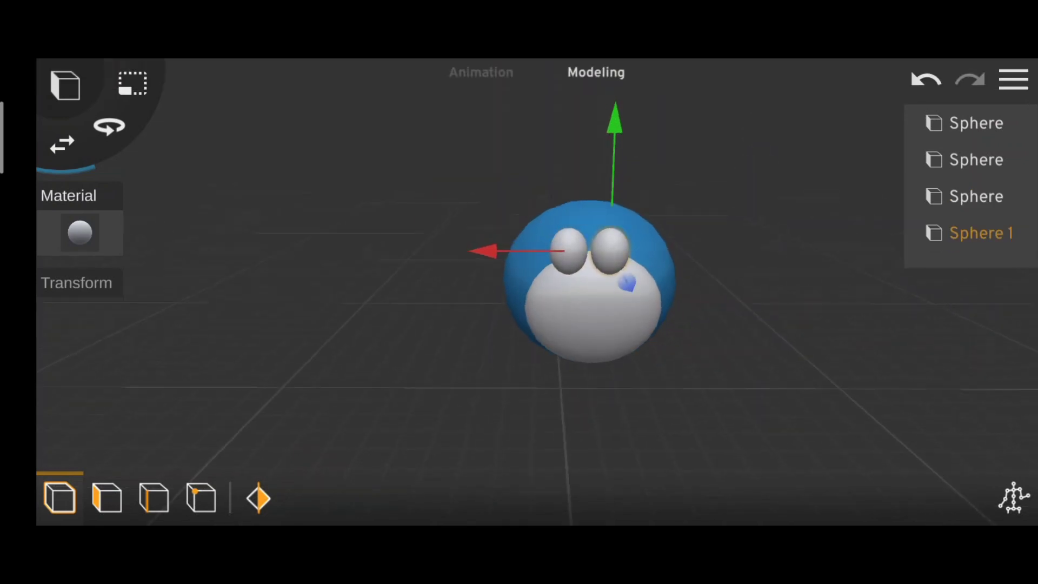
{"action": "mouse_move", "coordinate": [752, 149]}
{"action": "left_mouse_down"}
{"action": "mouse_move", "coordinate": [683, 380]}
{"action": "mouse_move", "coordinate": [856, 350]}
{"action": "left_mouse_up"}
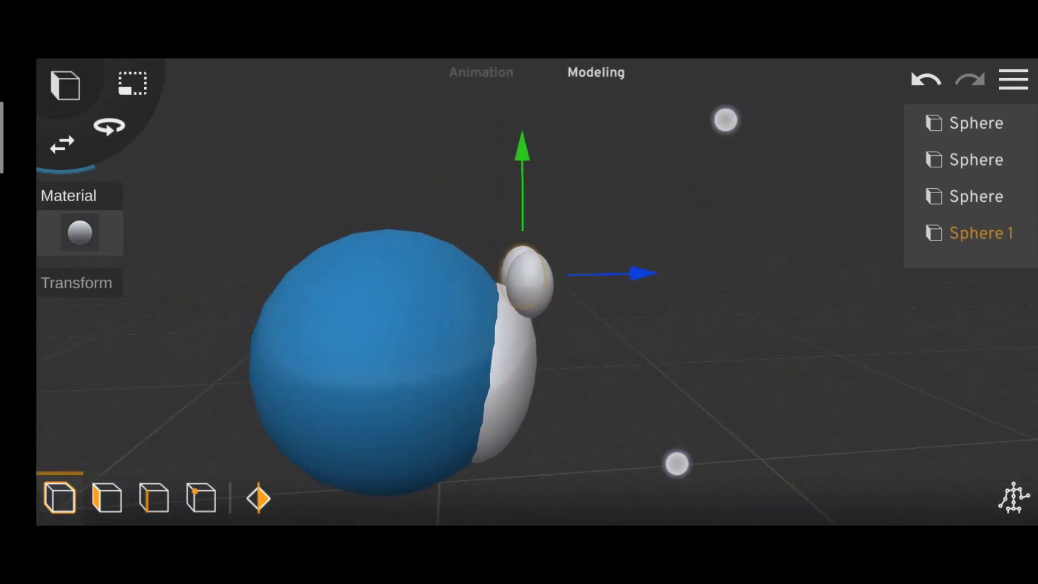
{"action": "scroll", "coordinate": [702, 298], "scroll_direction": "up", "scroll_amount": 5}
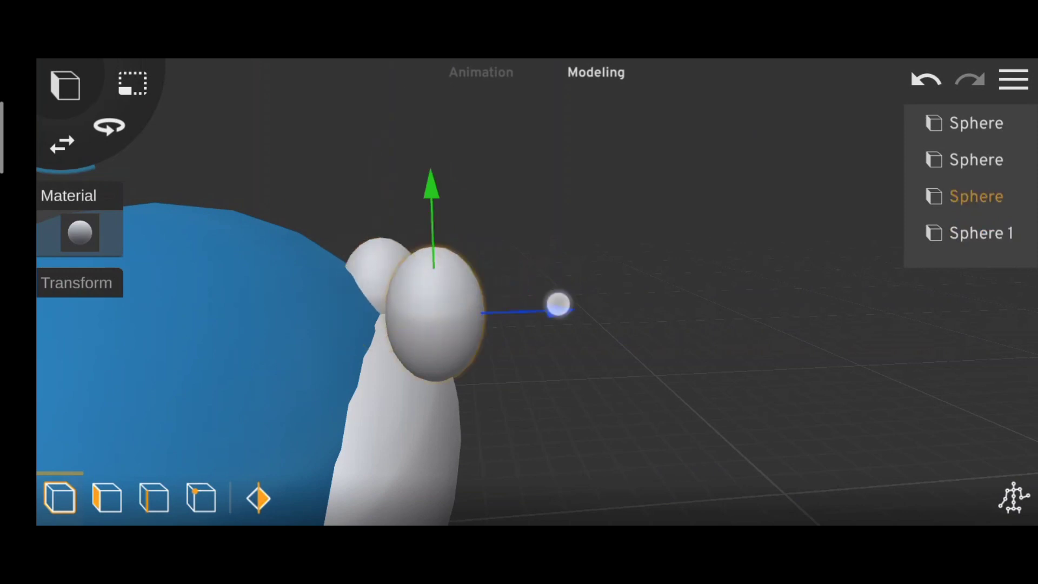
{"action": "left_click_drag", "start_coordinate": [557, 303], "coordinate": [679, 373]}
{"action": "scroll", "coordinate": [738, 297], "scroll_direction": "down", "scroll_amount": 5}
{"action": "left_click_drag", "start_coordinate": [744, 389], "coordinate": [607, 428]}
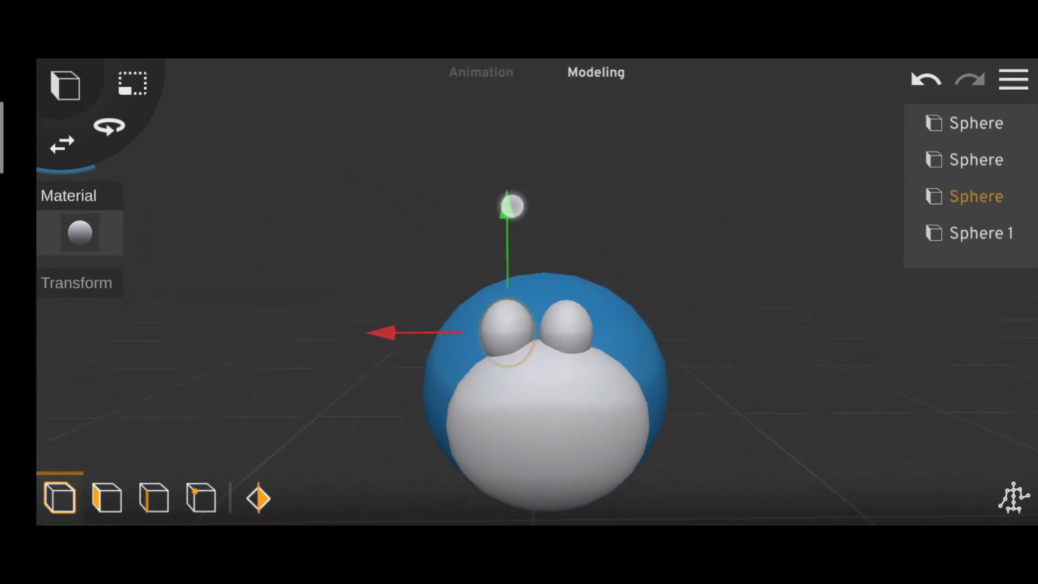
Step: Raise both eyes slightly so they sit at matching heights atop the face
{"action": "left_click_drag", "start_coordinate": [512, 206], "coordinate": [512, 193]}
{"action": "left_click_drag", "start_coordinate": [410, 379], "coordinate": [649, 378]}
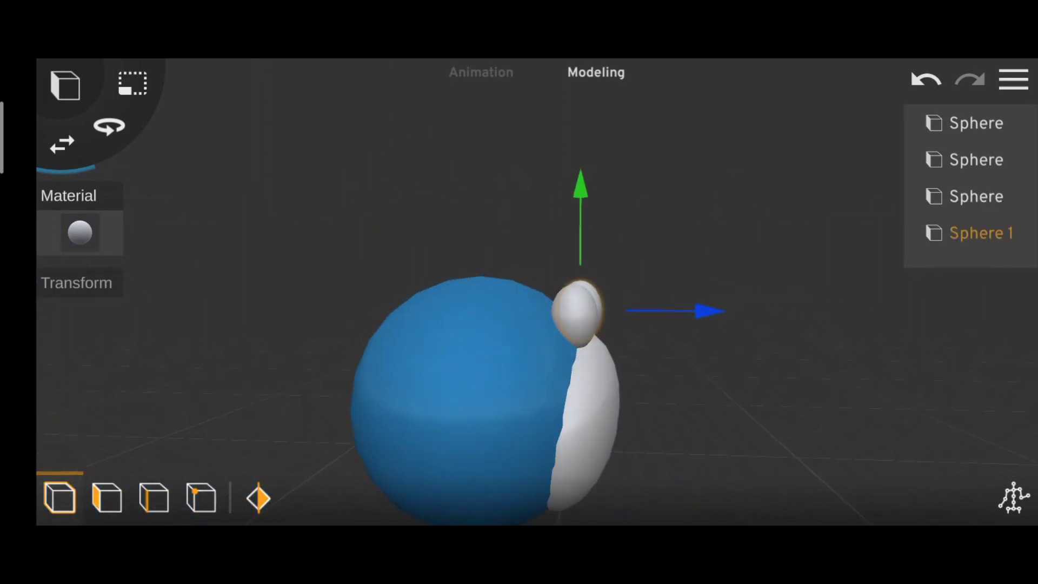
{"action": "left_click_drag", "start_coordinate": [701, 305], "coordinate": [578, 398]}
{"action": "left_click", "coordinate": [486, 398]}
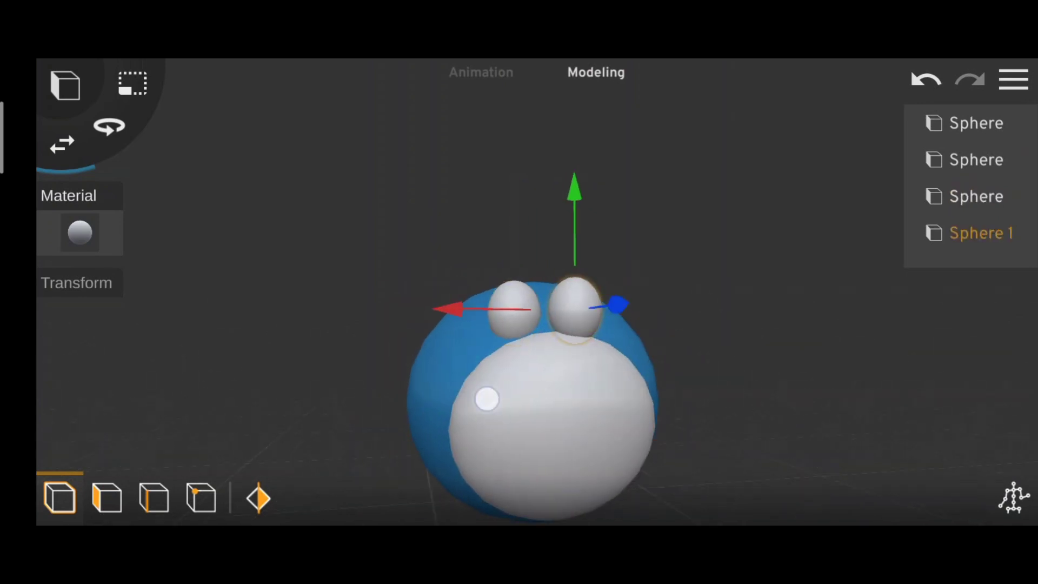
{"action": "left_click_drag", "start_coordinate": [487, 399], "coordinate": [716, 299]}
{"action": "left_click_drag", "start_coordinate": [574, 190], "coordinate": [575, 180]}
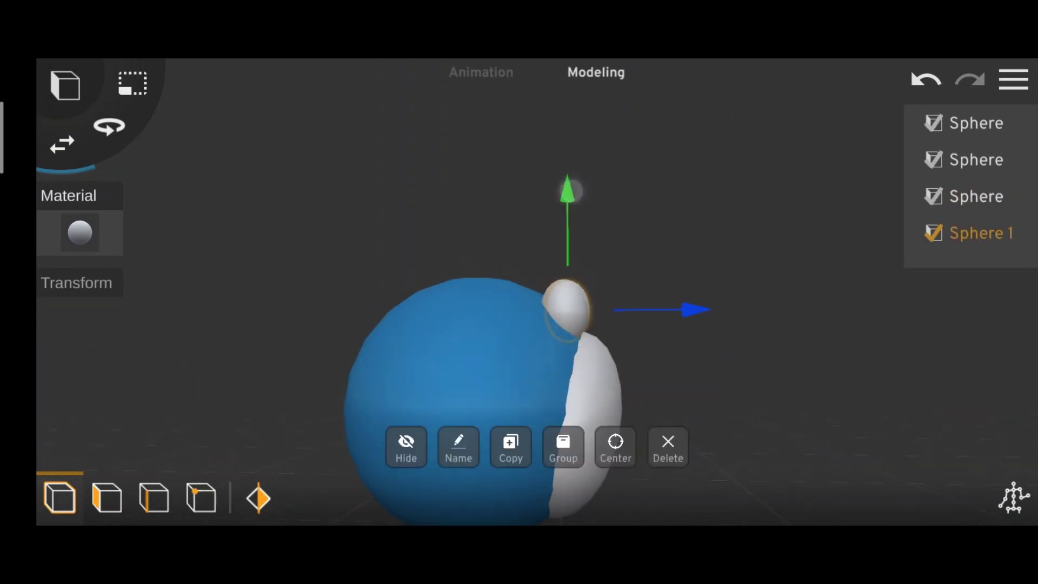
{"action": "left_click_drag", "start_coordinate": [703, 379], "coordinate": [486, 379]}
{"action": "left_click_drag", "start_coordinate": [594, 167], "coordinate": [594, 171]}
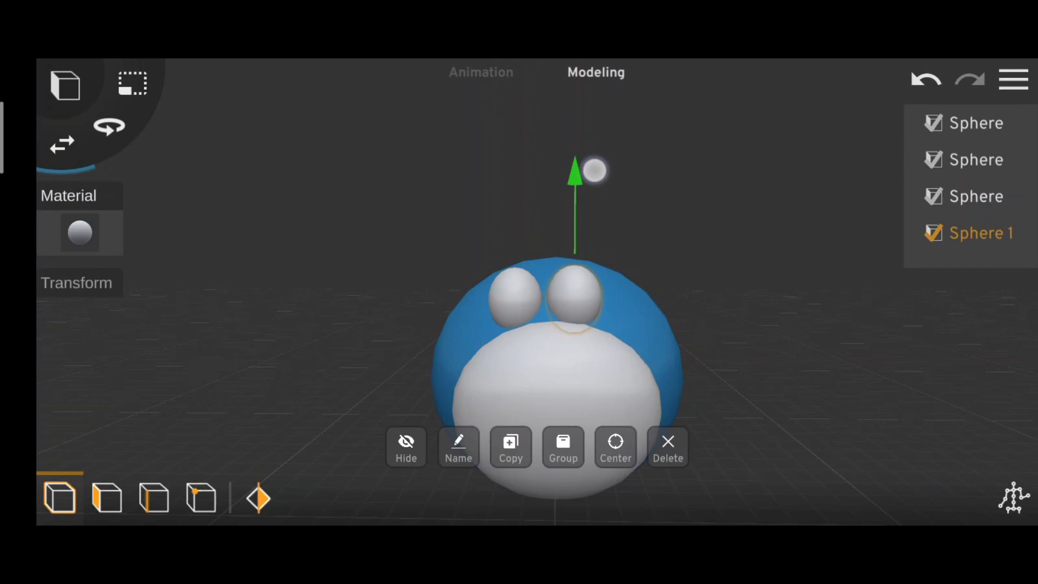
{"action": "scroll", "coordinate": [557, 351], "scroll_direction": "down", "scroll_amount": 3}
{"action": "left_click", "coordinate": [736, 426]}
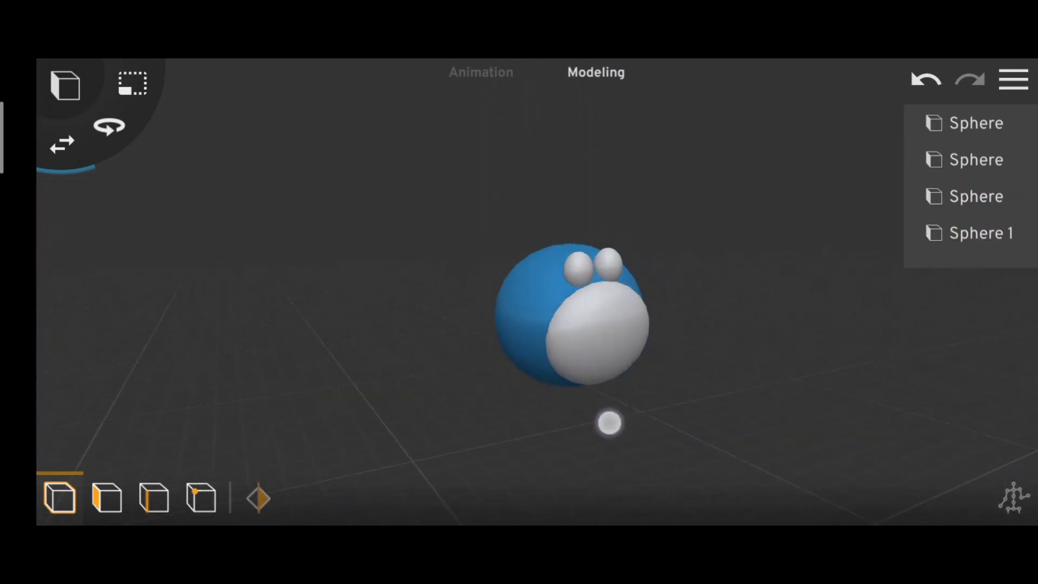
{"action": "left_click", "coordinate": [609, 421]}
{"action": "left_click", "coordinate": [733, 372]}
Step: Add a new sphere for the nose and colour it red
{"action": "left_click", "coordinate": [65, 84]}
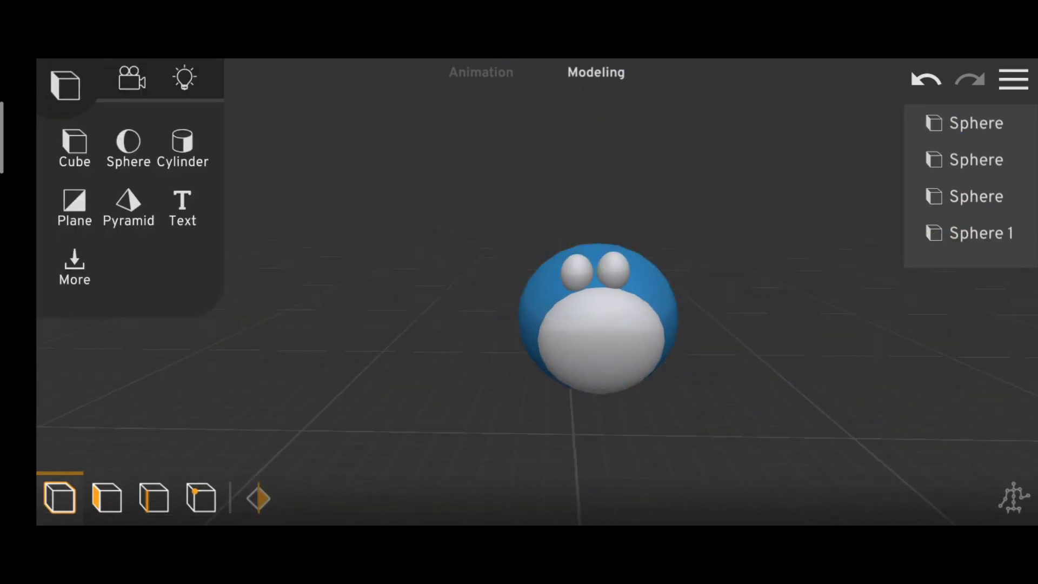
{"action": "left_click", "coordinate": [128, 144]}
{"action": "left_click_drag", "start_coordinate": [756, 405], "coordinate": [541, 405]}
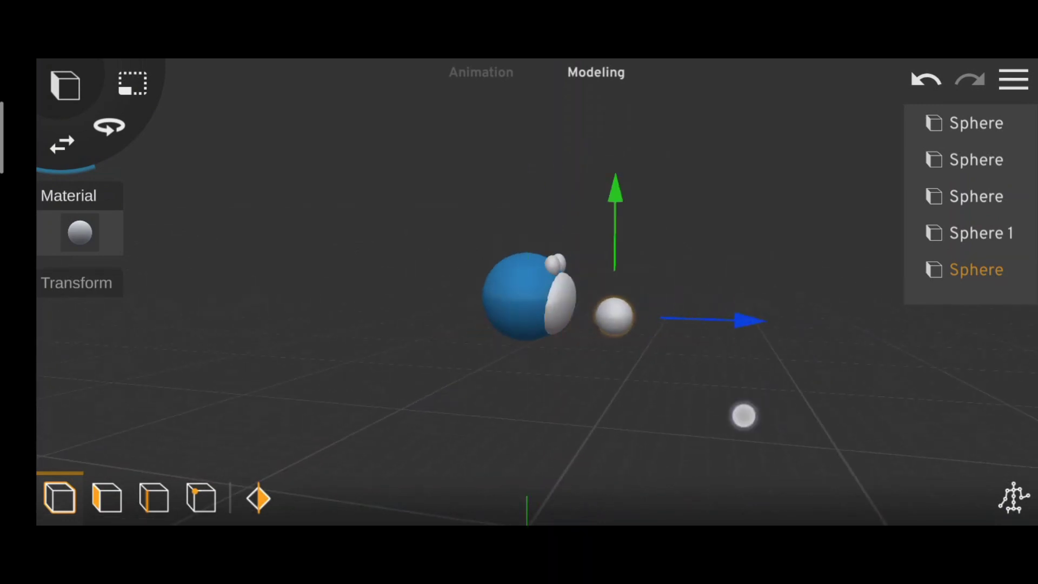
{"action": "left_click", "coordinate": [80, 233]}
{"action": "left_click", "coordinate": [74, 309]}
{"action": "left_click", "coordinate": [598, 495]}
{"action": "left_click_drag", "start_coordinate": [658, 423], "coordinate": [514, 419]}
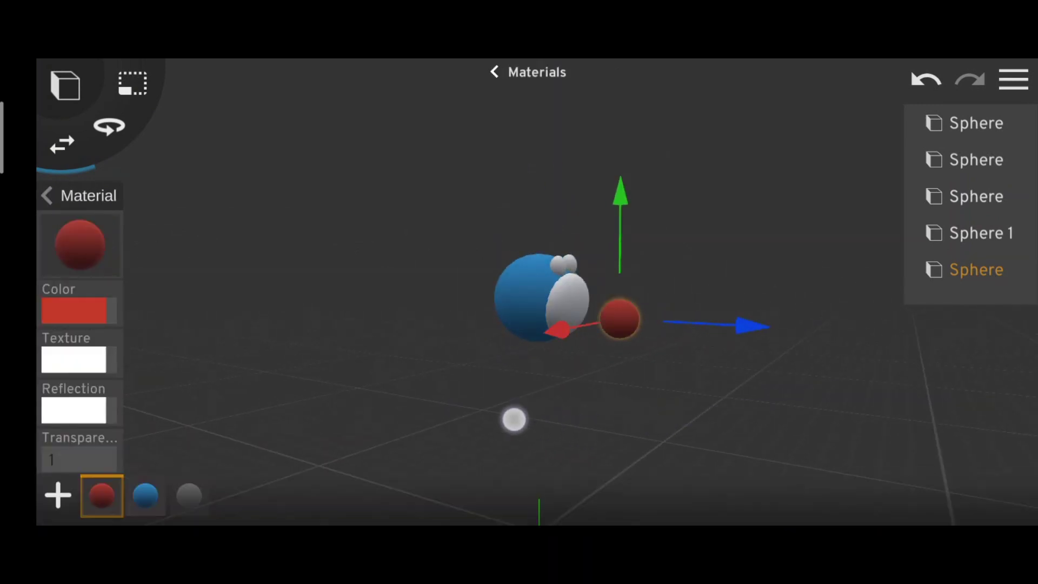
{"action": "left_click_drag", "start_coordinate": [621, 193], "coordinate": [448, 308]}
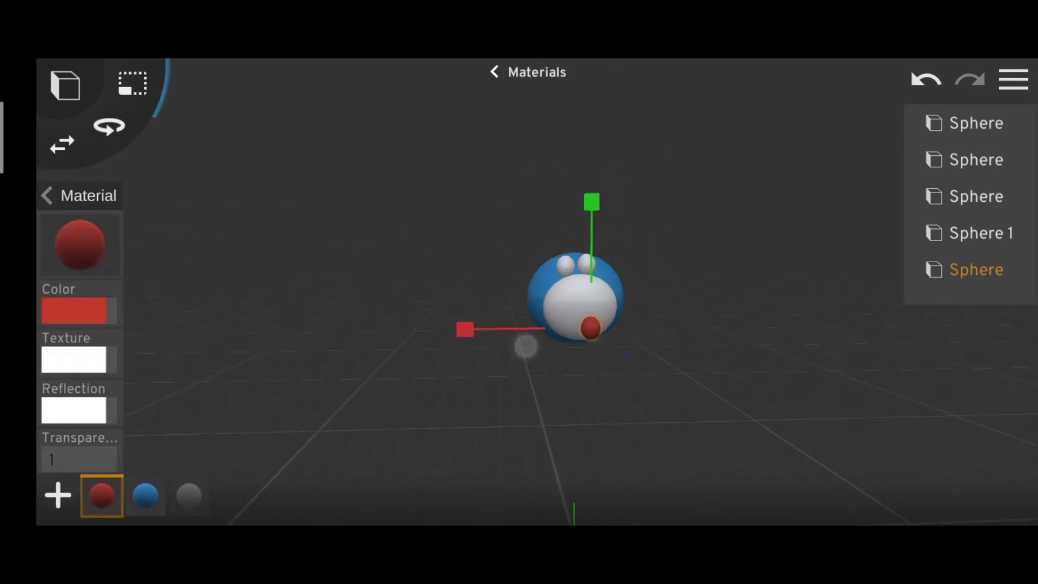
Step: Centre the red nose between the eyes and push it back into the white face
{"action": "scroll", "coordinate": [525, 346], "scroll_direction": "up", "scroll_amount": 5}
{"action": "left_click_drag", "start_coordinate": [525, 346], "coordinate": [688, 195]}
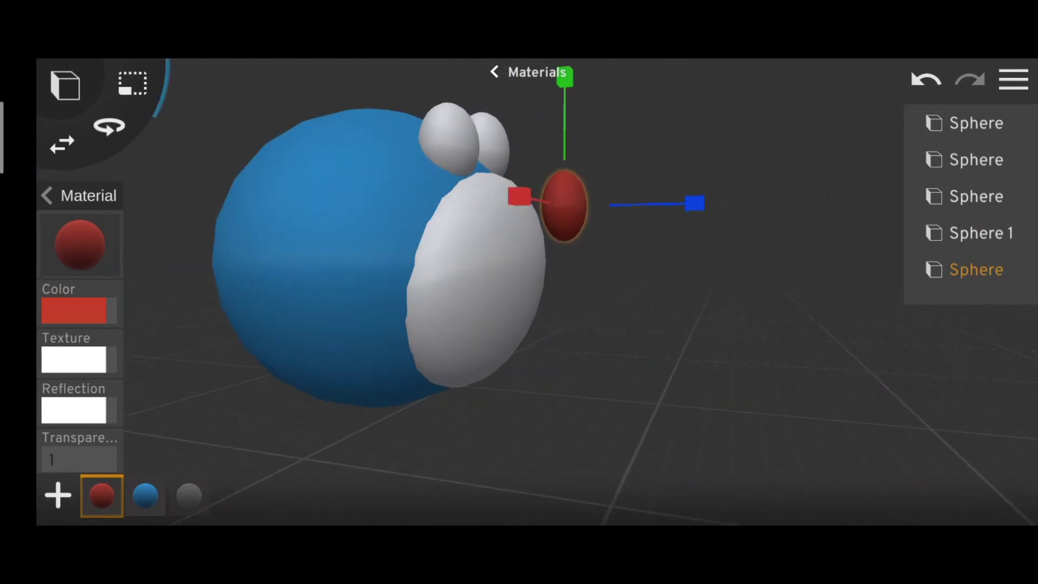
{"action": "left_click_drag", "start_coordinate": [575, 130], "coordinate": [770, 330]}
{"action": "left_click_drag", "start_coordinate": [537, 406], "coordinate": [537, 324]}
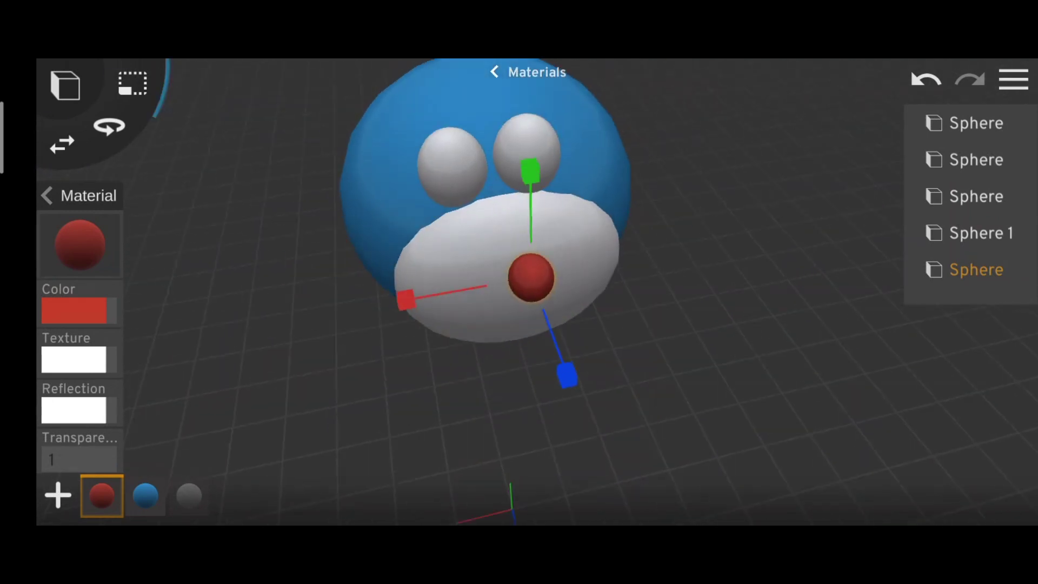
{"action": "mouse_move", "coordinate": [621, 367]}
{"action": "left_mouse_down"}
{"action": "mouse_move", "coordinate": [491, 366]}
{"action": "mouse_move", "coordinate": [683, 373]}
{"action": "mouse_move", "coordinate": [618, 203]}
{"action": "mouse_move", "coordinate": [624, 235]}
{"action": "left_mouse_up"}
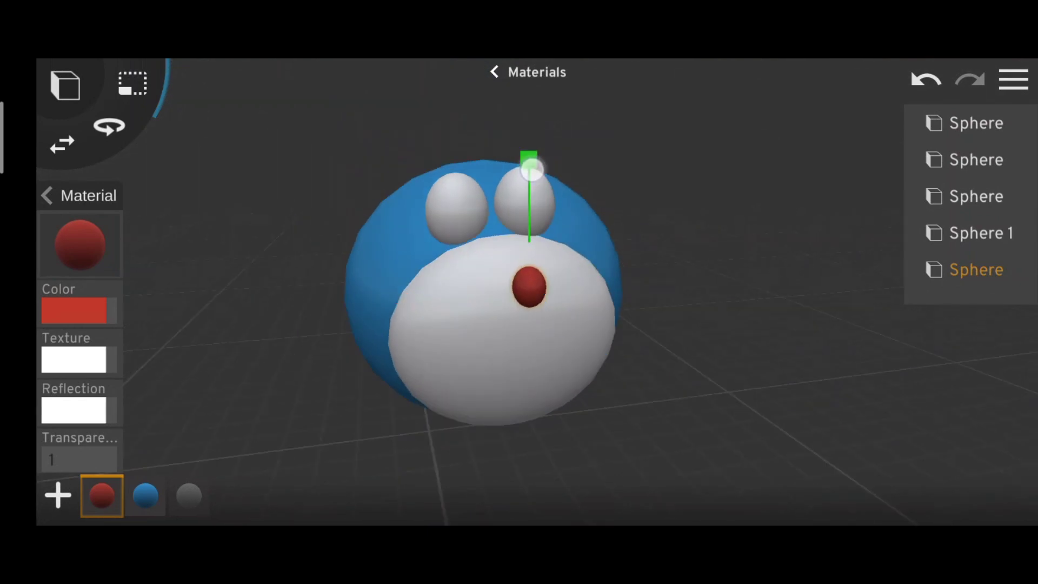
{"action": "left_click_drag", "start_coordinate": [718, 354], "coordinate": [624, 335]}
{"action": "left_click", "coordinate": [56, 124]}
{"action": "left_click_drag", "start_coordinate": [422, 243], "coordinate": [412, 243]}
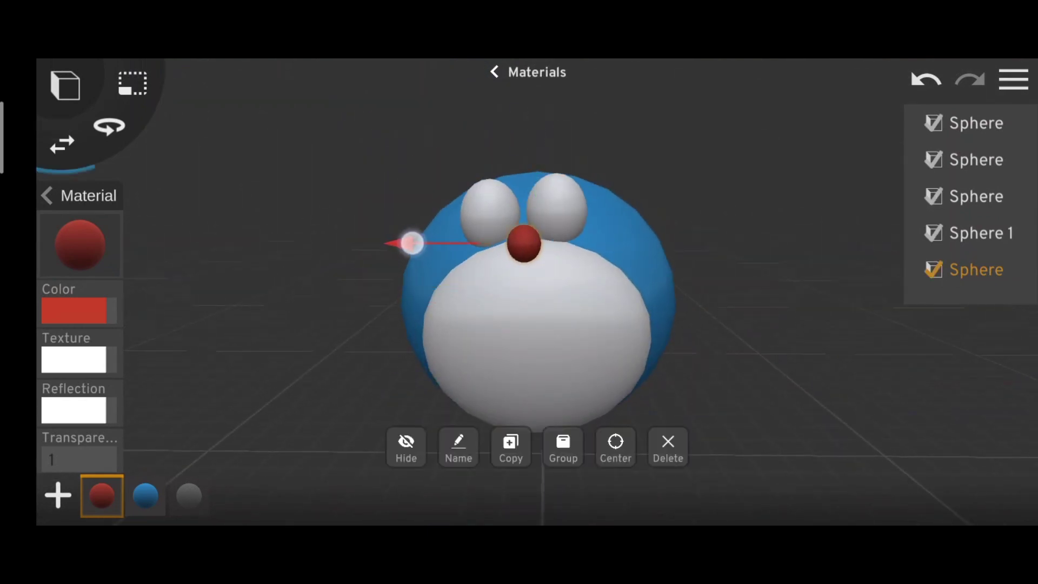
{"action": "left_click_drag", "start_coordinate": [521, 104], "coordinate": [675, 114]}
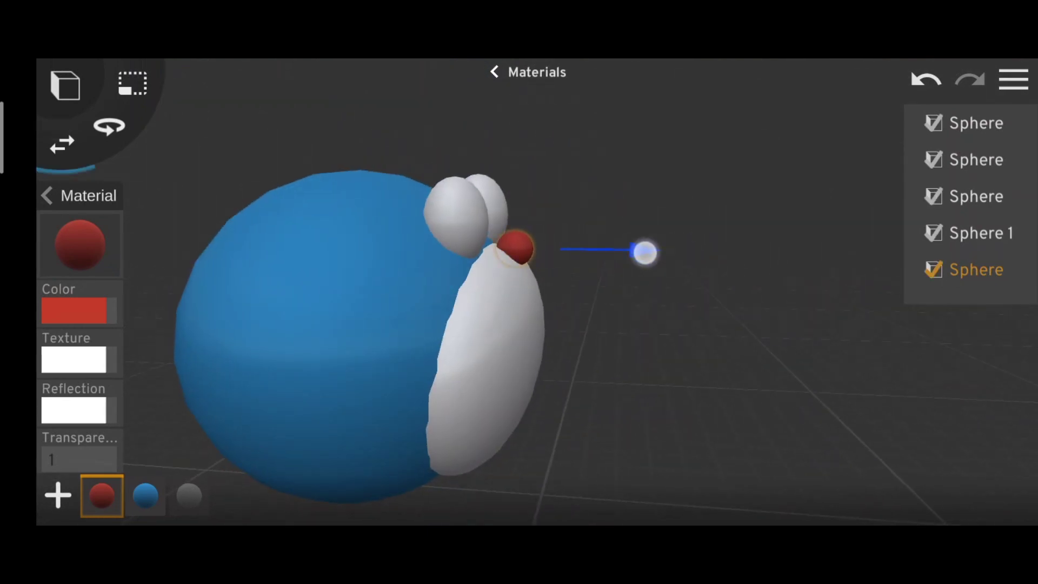
{"action": "left_click_drag", "start_coordinate": [644, 252], "coordinate": [648, 267]}
{"action": "left_click_drag", "start_coordinate": [513, 97], "coordinate": [378, 108]}
{"action": "scroll", "coordinate": [540, 243], "scroll_direction": "up", "scroll_amount": 5}
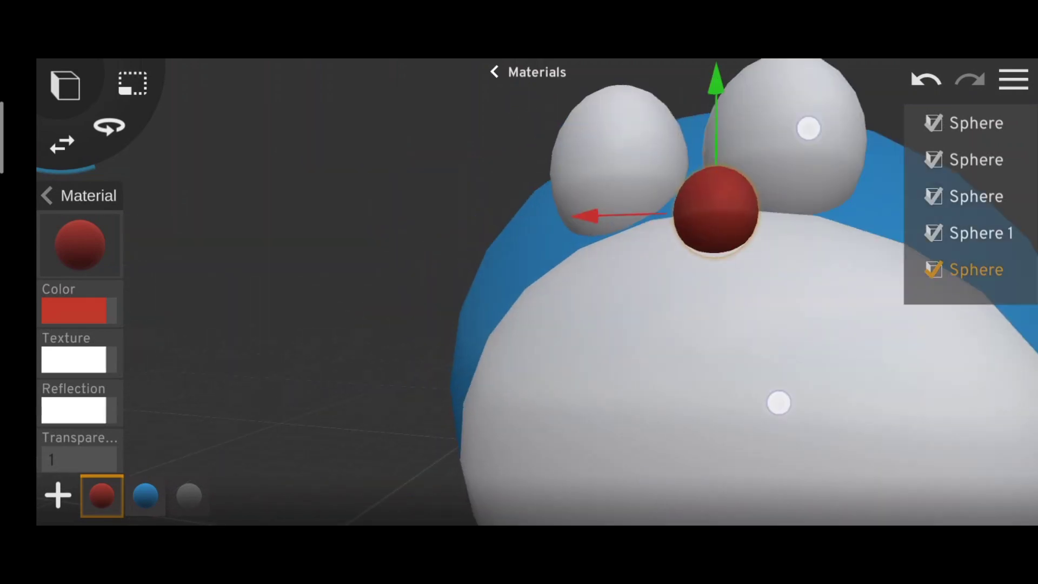
{"action": "scroll", "coordinate": [653, 244], "scroll_direction": "up", "scroll_amount": 3}
{"action": "scroll", "coordinate": [654, 244], "scroll_direction": "down", "scroll_amount": 5}
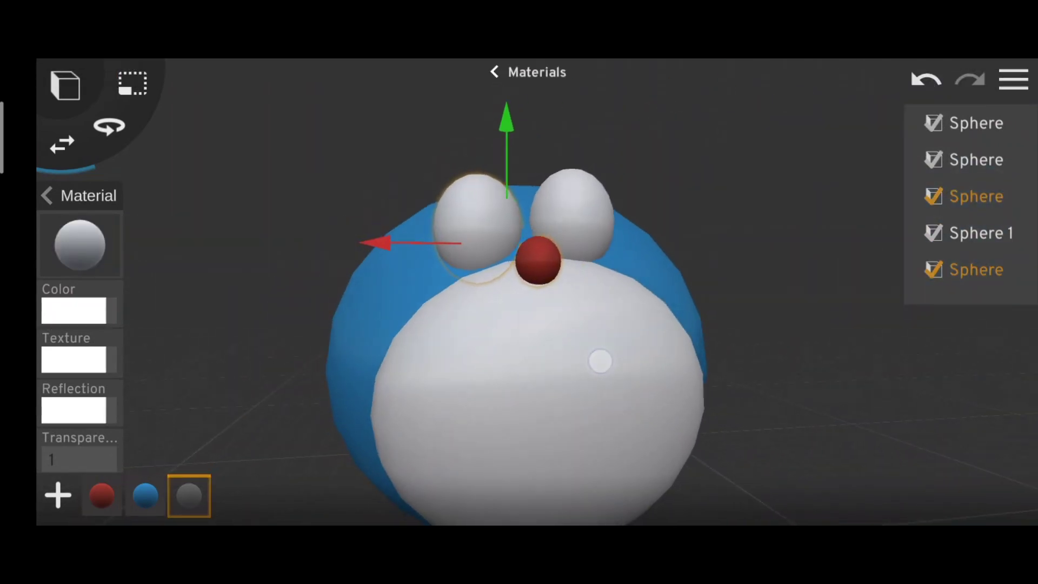
Step: Select the nose and an eye and check their placement from a low angle
{"action": "left_click", "coordinate": [494, 72]}
{"action": "left_click", "coordinate": [759, 201]}
{"action": "left_click", "coordinate": [412, 252]}
{"action": "left_click_drag", "start_coordinate": [412, 252], "coordinate": [723, 336]}
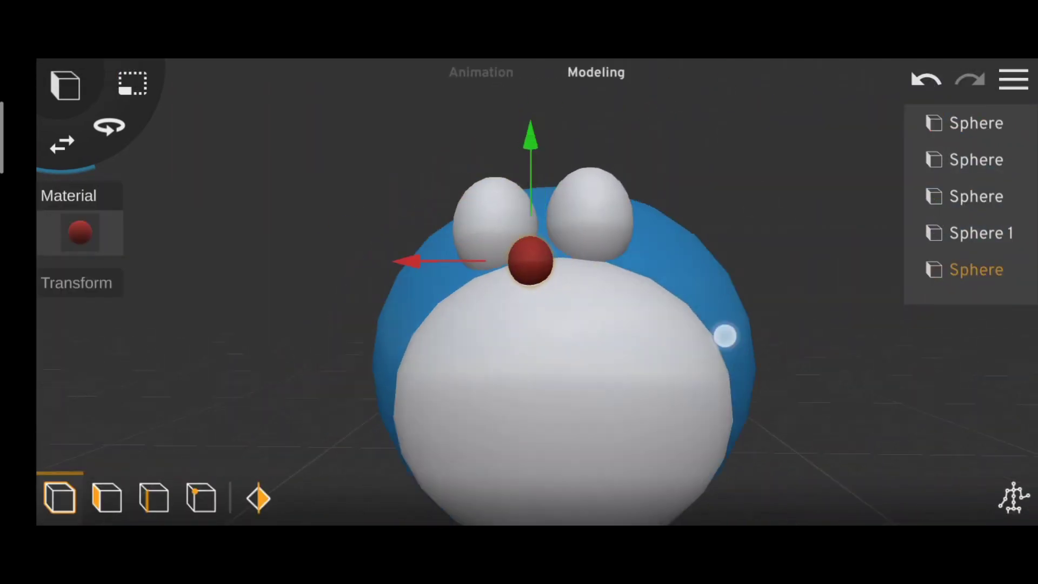
{"action": "scroll", "coordinate": [698, 270], "scroll_direction": "down", "scroll_amount": 3}
{"action": "scroll", "coordinate": [738, 369], "scroll_direction": "up", "scroll_amount": 5}
{"action": "scroll", "coordinate": [697, 466], "scroll_direction": "down", "scroll_amount": 3}
{"action": "left_click", "coordinate": [476, 352]}
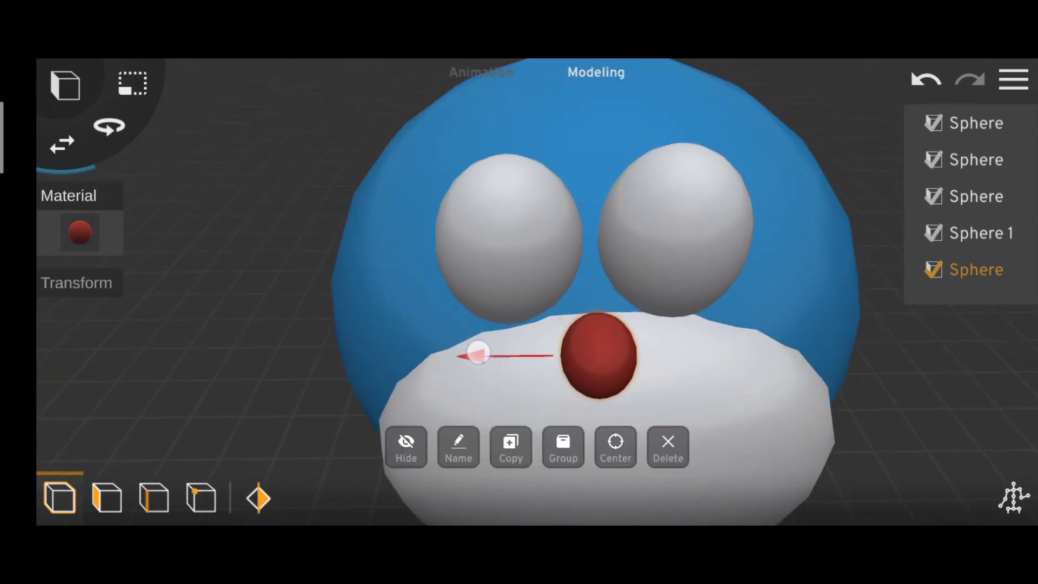
{"action": "left_click_drag", "start_coordinate": [475, 353], "coordinate": [776, 178]}
{"action": "scroll", "coordinate": [729, 440], "scroll_direction": "up", "scroll_amount": 3}
{"action": "scroll", "coordinate": [728, 440], "scroll_direction": "down", "scroll_amount": 5}
{"action": "scroll", "coordinate": [804, 245], "scroll_direction": "down", "scroll_amount": 2}
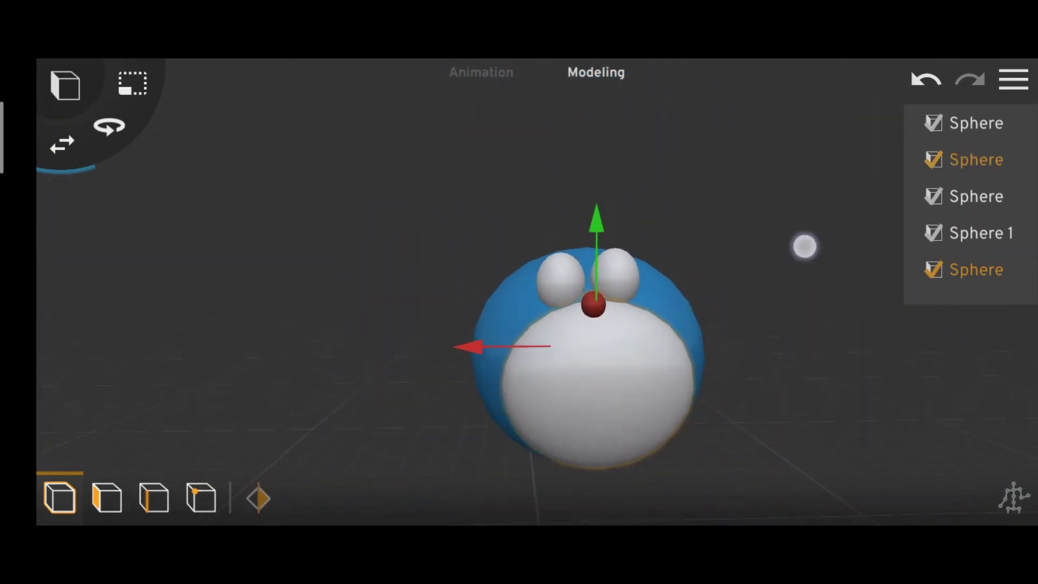
{"action": "scroll", "coordinate": [762, 347], "scroll_direction": "down", "scroll_amount": 1}
{"action": "scroll", "coordinate": [762, 348], "scroll_direction": "up", "scroll_amount": 1}
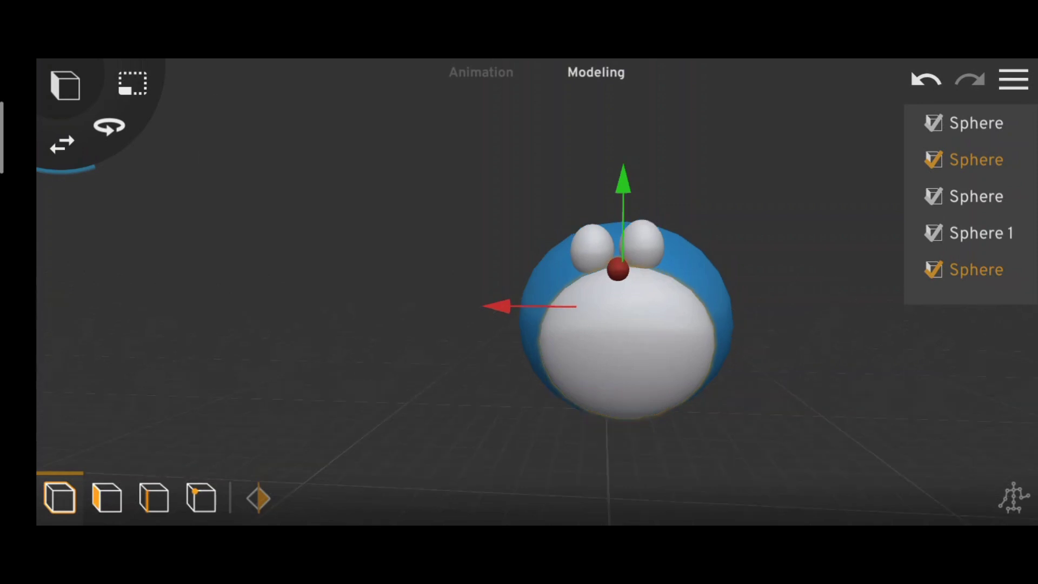
Step: Add a new sphere, deleting the box that was added by mistake
{"action": "left_click", "coordinate": [65, 83]}
{"action": "left_click", "coordinate": [76, 142]}
{"action": "left_click", "coordinate": [65, 84]}
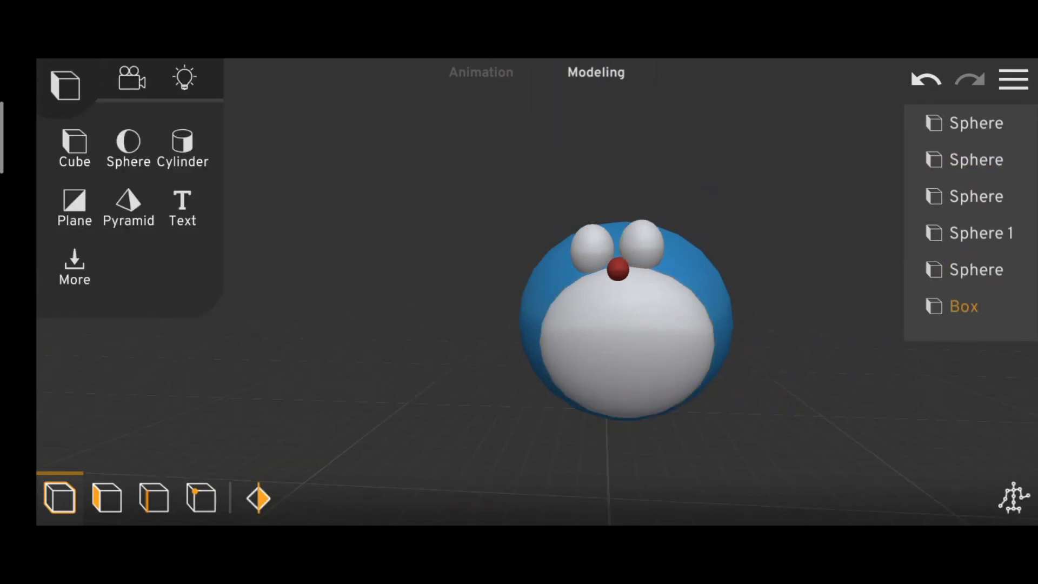
{"action": "left_click", "coordinate": [128, 142]}
{"action": "left_click", "coordinate": [659, 438]}
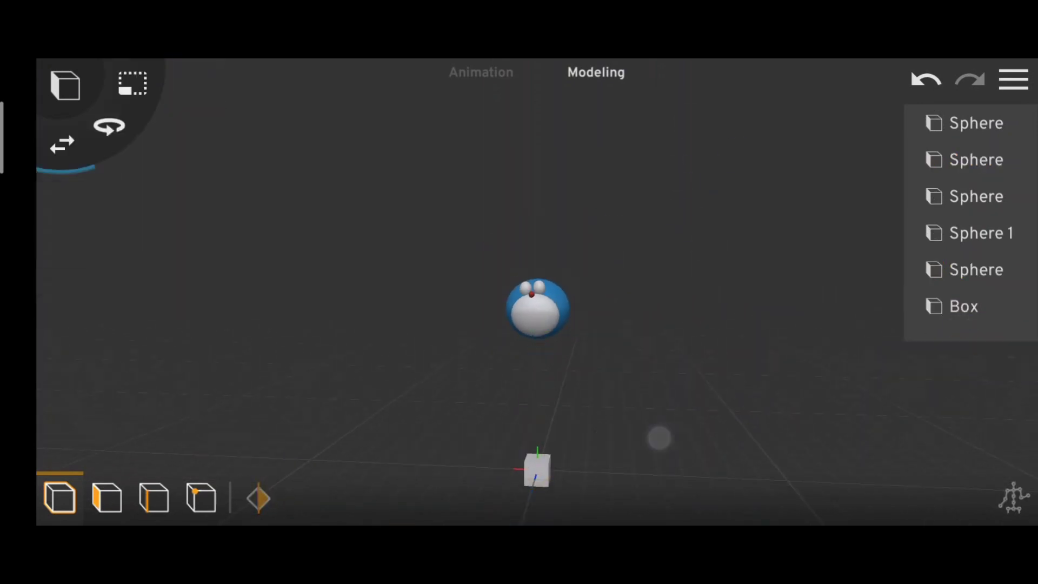
{"action": "left_click", "coordinate": [964, 306]}
{"action": "left_click", "coordinate": [925, 79]}
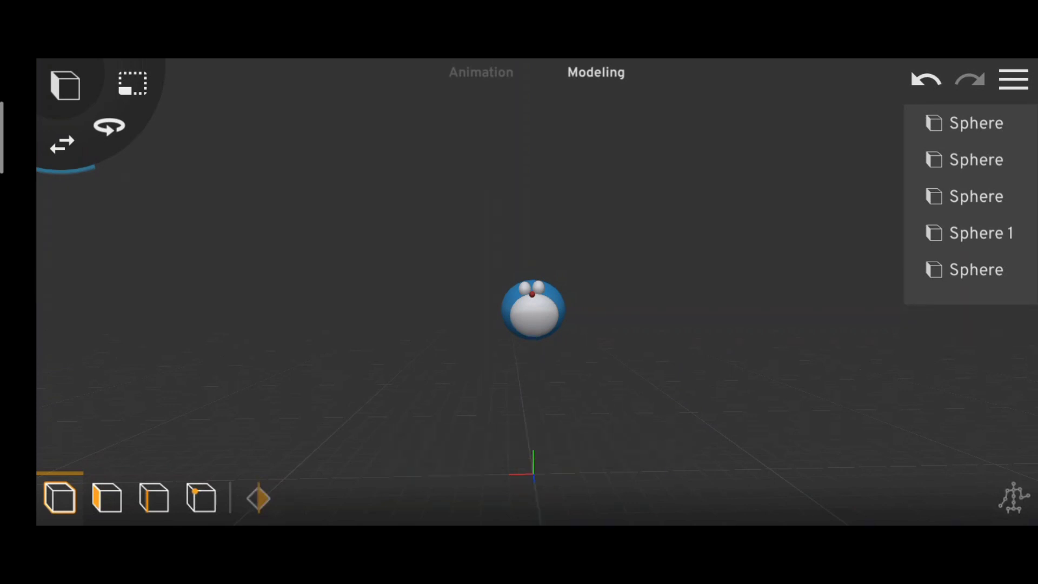
{"action": "left_click", "coordinate": [65, 84]}
{"action": "left_click", "coordinate": [127, 142]}
Step: Give the new sphere a dark navy material
{"action": "left_click_drag", "start_coordinate": [658, 379], "coordinate": [625, 365]}
{"action": "left_click_drag", "start_coordinate": [623, 426], "coordinate": [692, 367]}
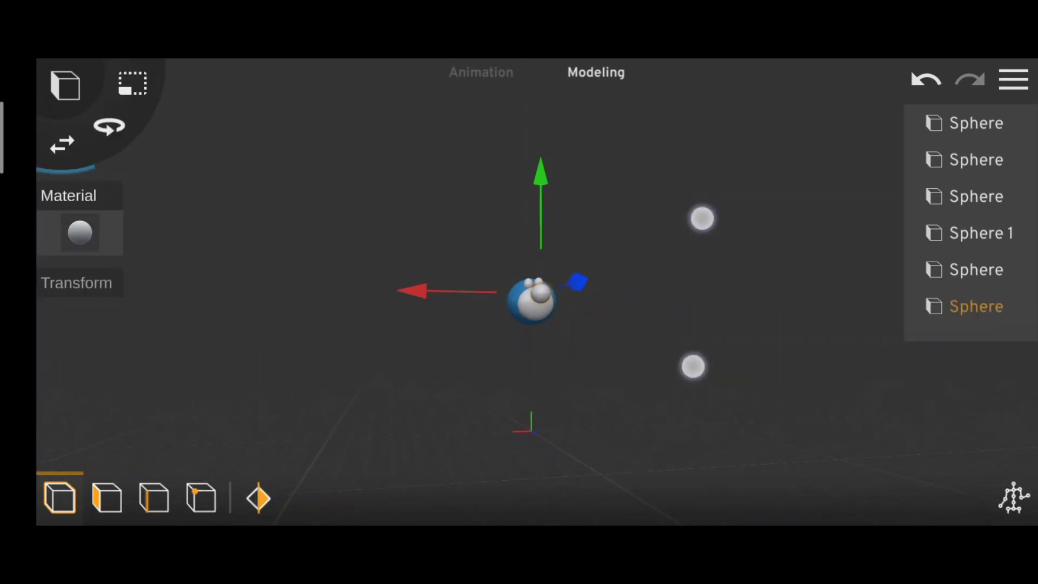
{"action": "left_click", "coordinate": [80, 233]}
{"action": "left_click", "coordinate": [74, 308]}
{"action": "left_click", "coordinate": [162, 497]}
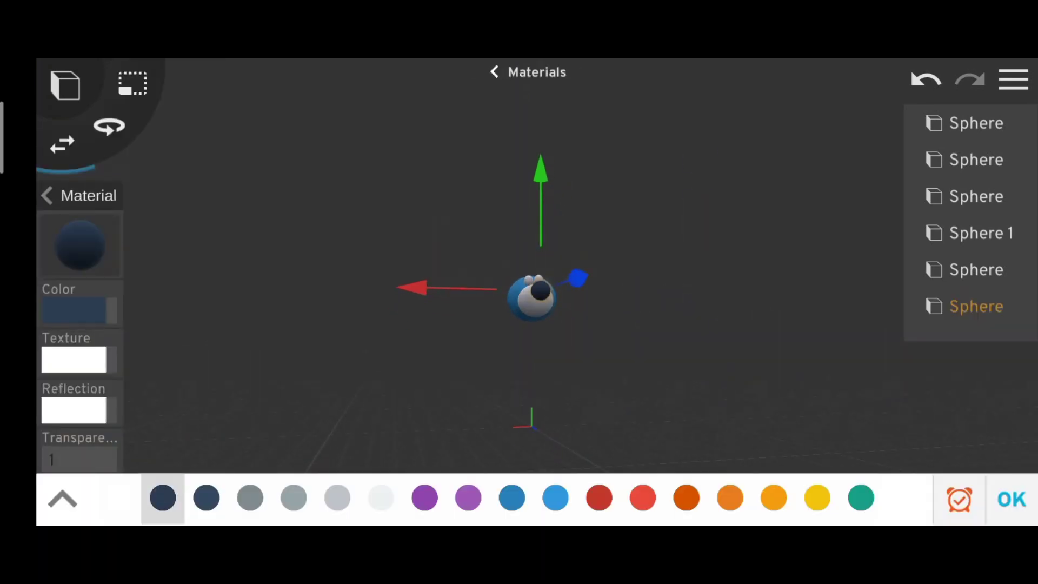
Step: Place the dark navy pupil sphere on the front of the left eye
{"action": "scroll", "coordinate": [684, 270], "scroll_direction": "up", "scroll_amount": 5}
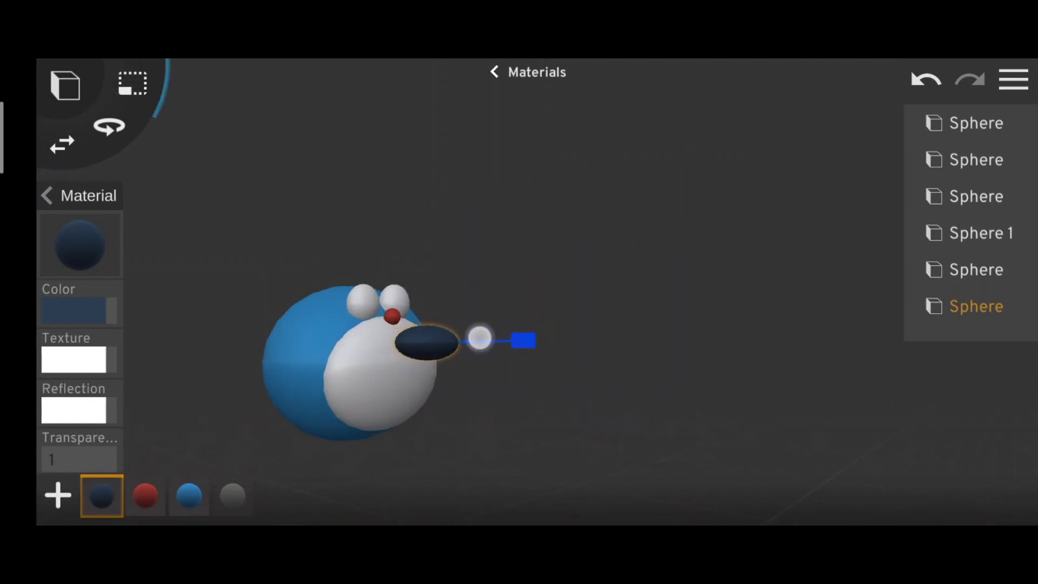
{"action": "scroll", "coordinate": [509, 281], "scroll_direction": "up", "scroll_amount": 5}
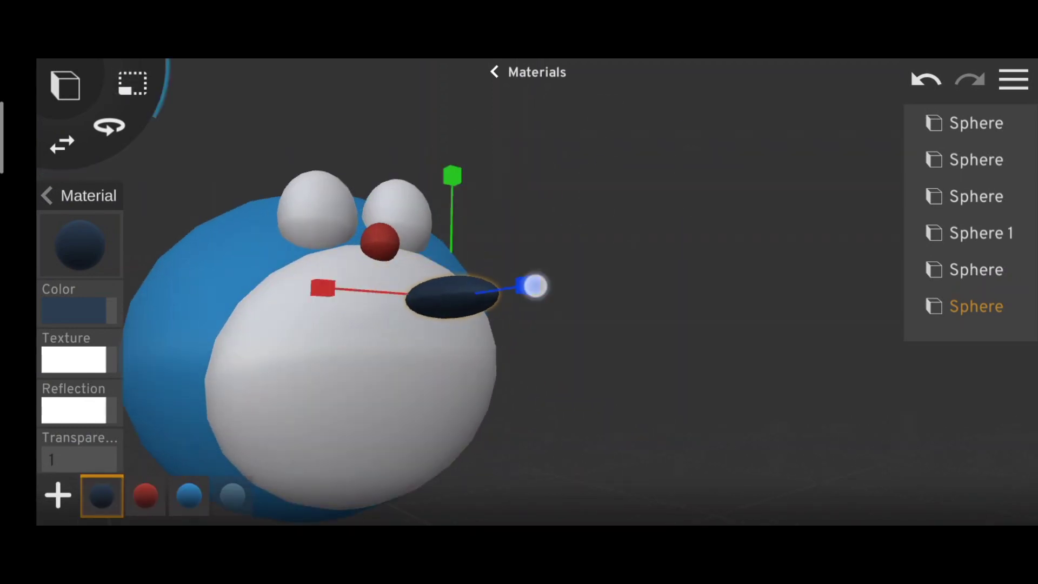
{"action": "left_click_drag", "start_coordinate": [362, 299], "coordinate": [583, 352]}
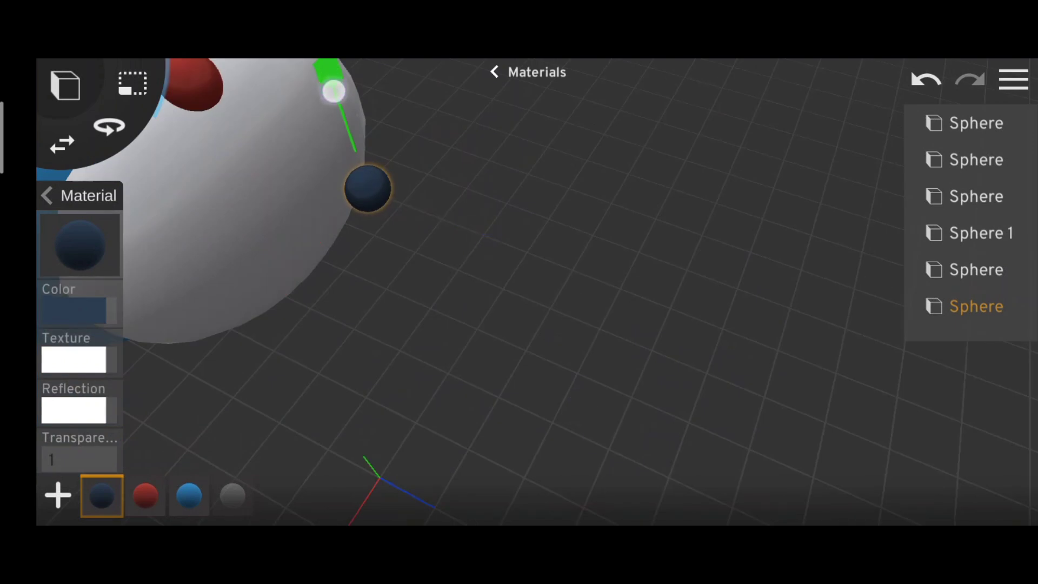
{"action": "scroll", "coordinate": [570, 385], "scroll_direction": "down", "scroll_amount": 3}
{"action": "left_click_drag", "start_coordinate": [579, 387], "coordinate": [632, 383]}
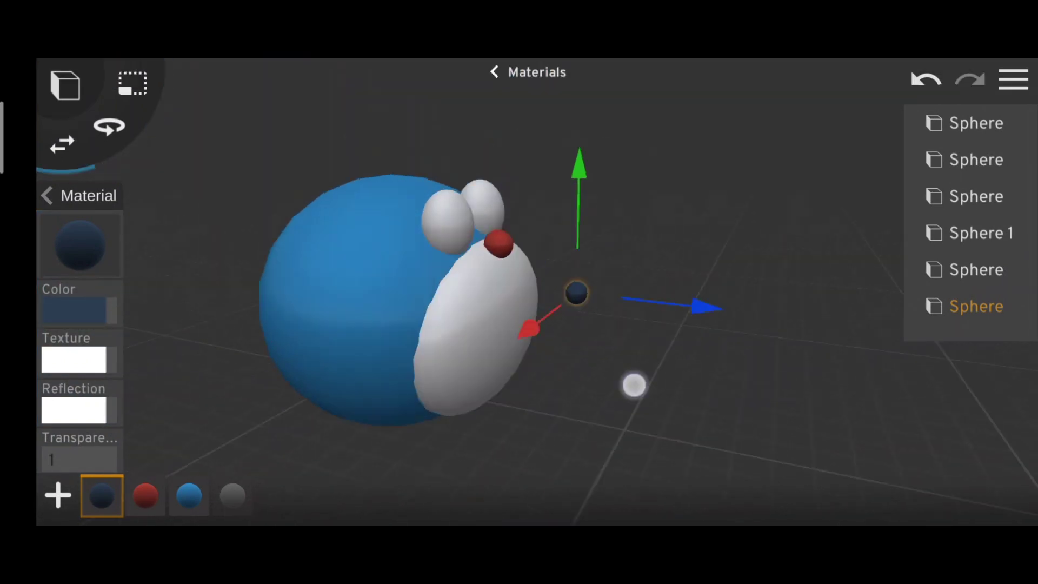
{"action": "left_click_drag", "start_coordinate": [633, 197], "coordinate": [713, 298]}
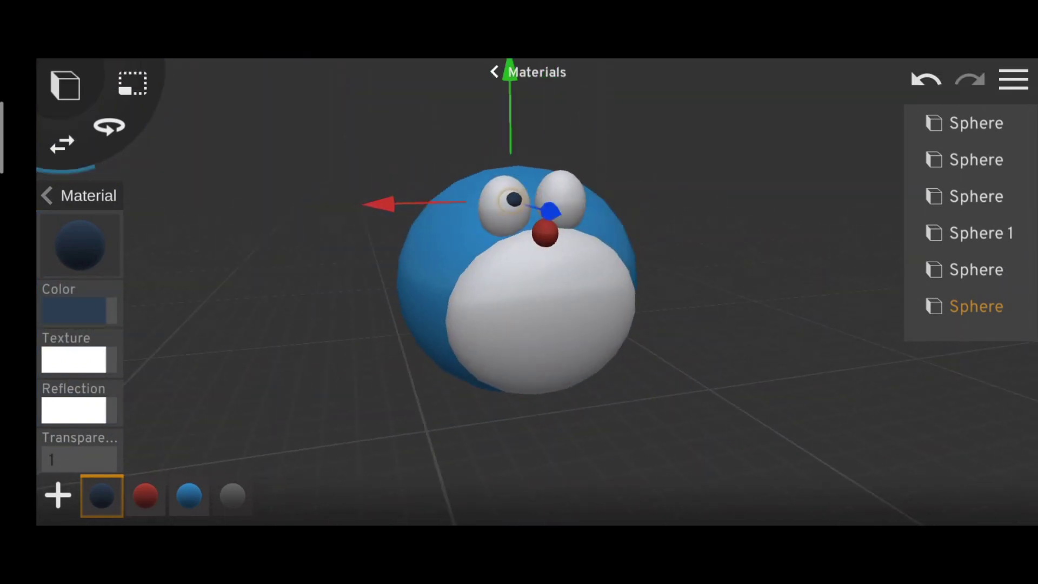
{"action": "left_click", "coordinate": [370, 210]}
{"action": "left_click_drag", "start_coordinate": [720, 341], "coordinate": [668, 398]}
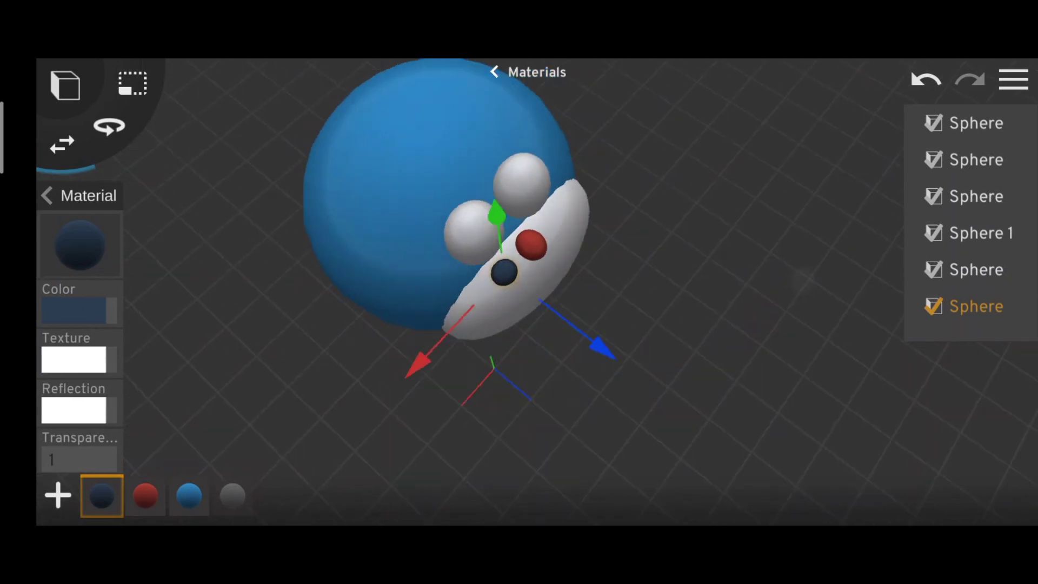
{"action": "left_click_drag", "start_coordinate": [608, 351], "coordinate": [600, 361]}
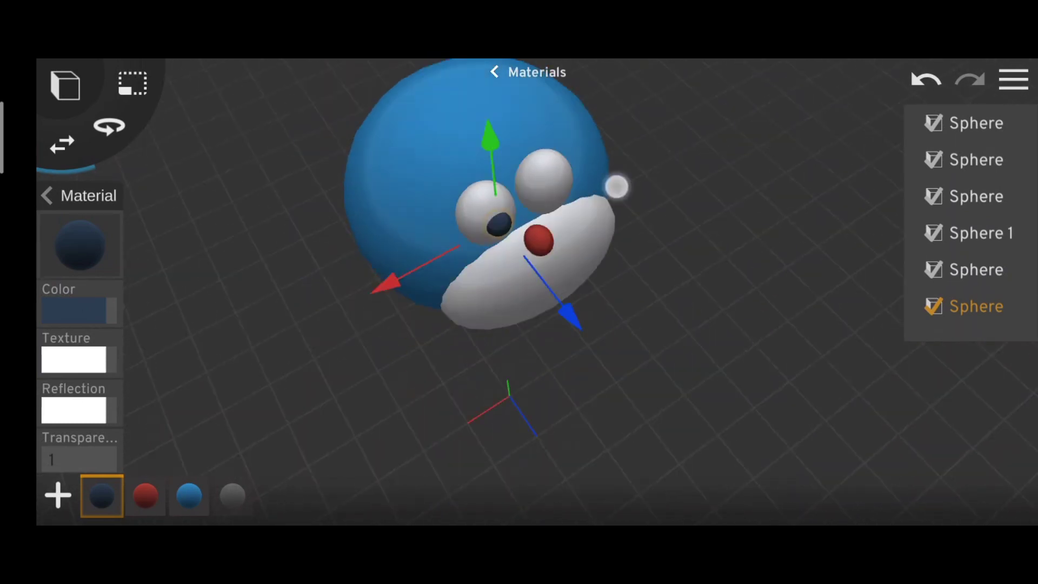
{"action": "left_click_drag", "start_coordinate": [617, 185], "coordinate": [706, 248]}
{"action": "left_click", "coordinate": [493, 71]}
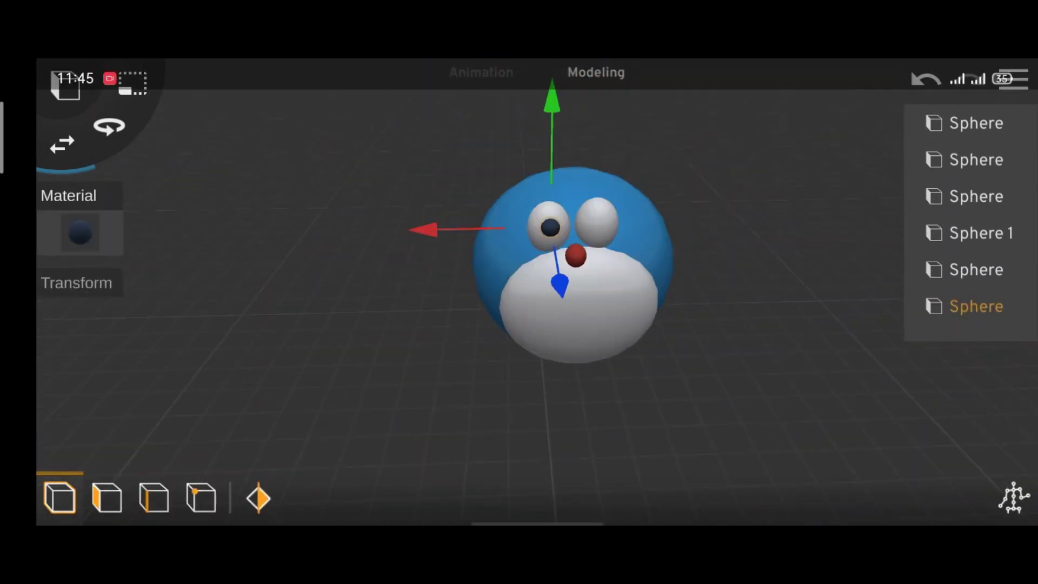
Step: Duplicate the pupil as Sphere 2 and move it onto the right eye
{"action": "scroll", "coordinate": [594, 292], "scroll_direction": "up", "scroll_amount": 3}
{"action": "scroll", "coordinate": [594, 292], "scroll_direction": "up", "scroll_amount": 3}
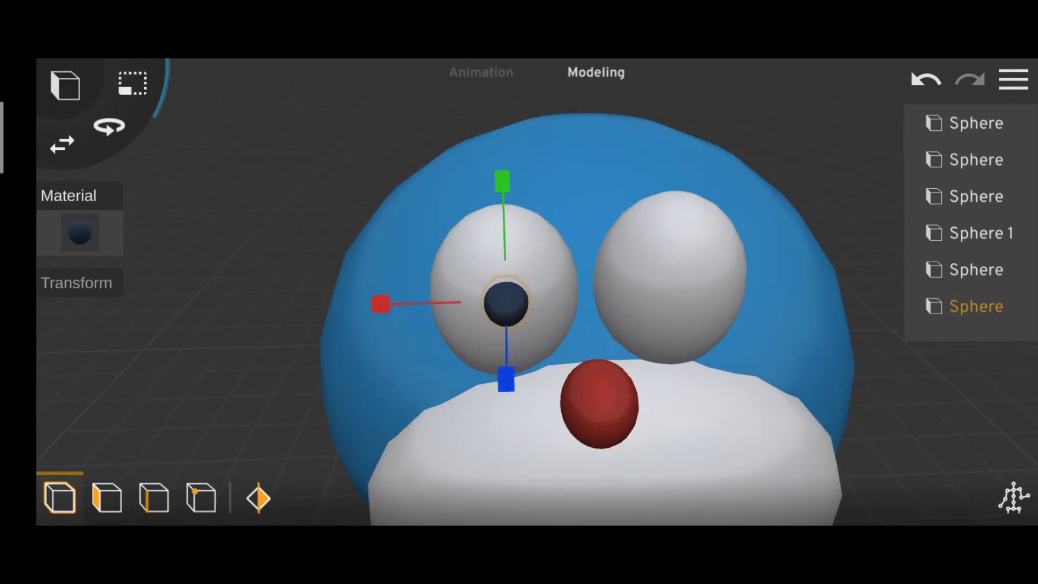
{"action": "left_click_drag", "start_coordinate": [622, 378], "coordinate": [683, 399]}
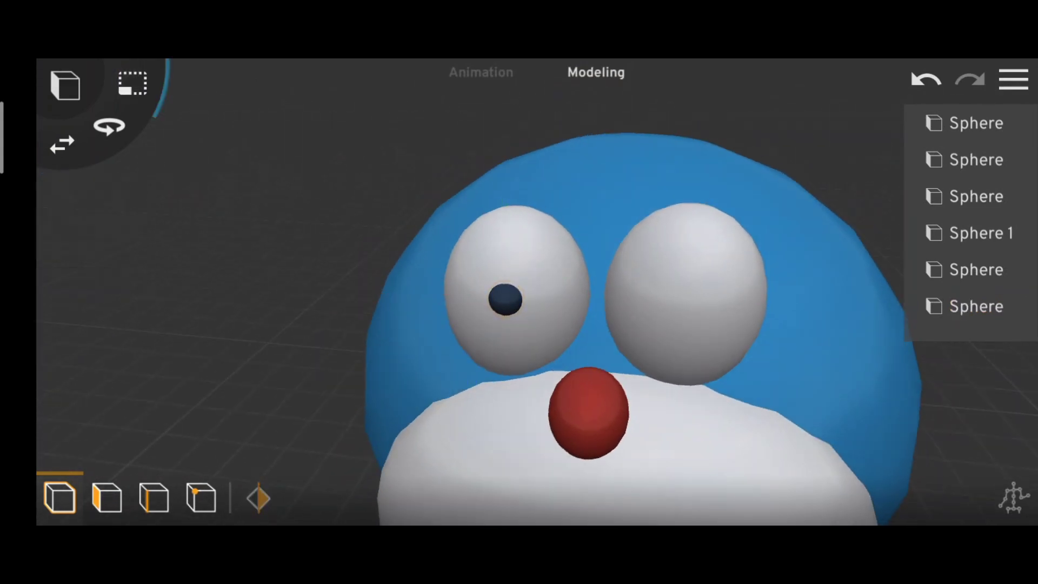
{"action": "left_click", "coordinate": [978, 320]}
{"action": "left_click", "coordinate": [510, 446]}
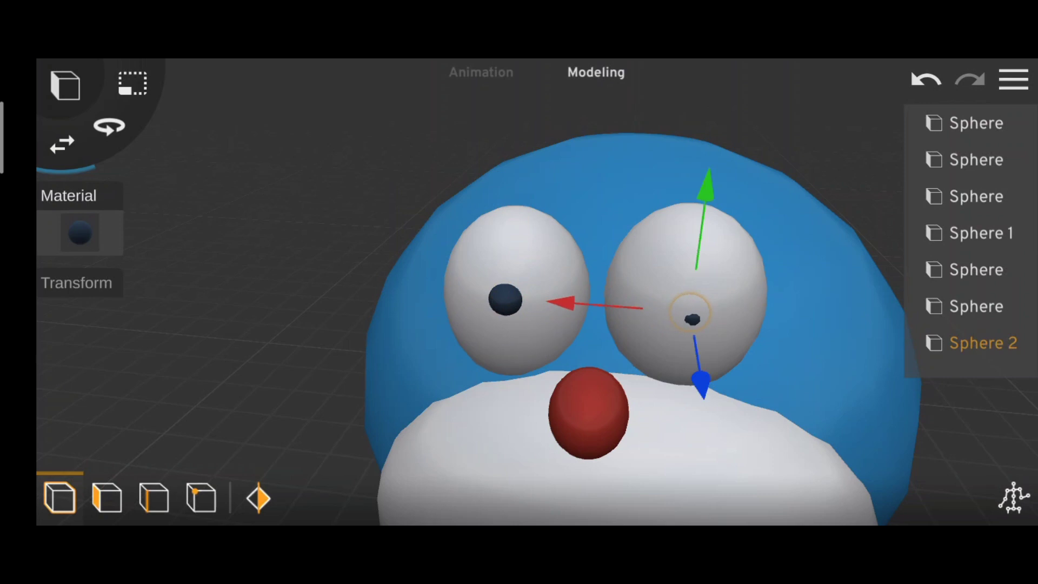
{"action": "mouse_move", "coordinate": [675, 357]}
{"action": "left_mouse_down"}
{"action": "mouse_move", "coordinate": [757, 332]}
{"action": "mouse_move", "coordinate": [771, 339]}
{"action": "left_mouse_up"}
{"action": "scroll", "coordinate": [649, 297], "scroll_direction": "down", "scroll_amount": 5}
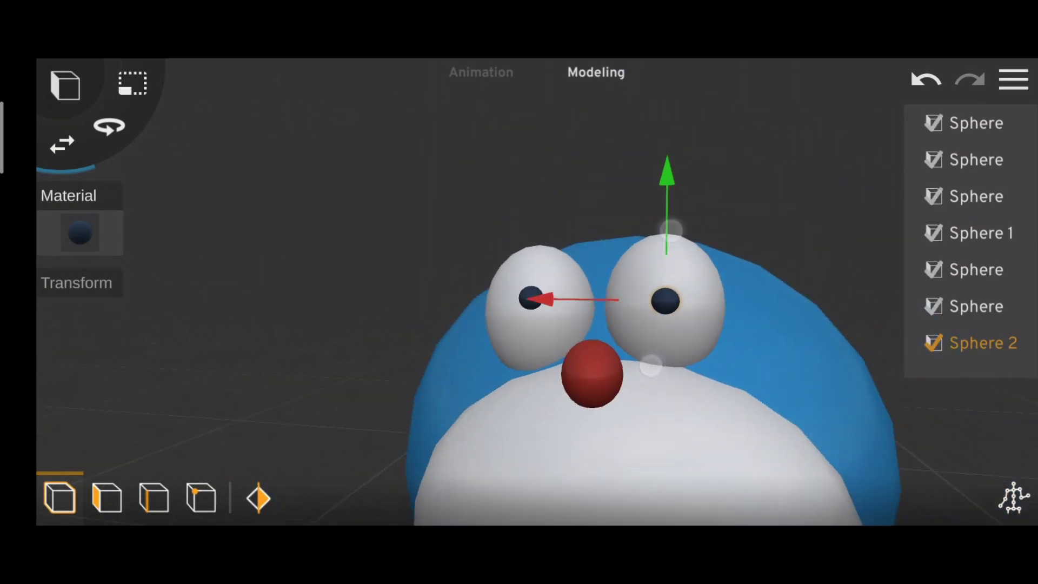
{"action": "scroll", "coordinate": [649, 297], "scroll_direction": "down", "scroll_amount": 5}
{"action": "scroll", "coordinate": [611, 298], "scroll_direction": "down", "scroll_amount": 3}
{"action": "scroll", "coordinate": [611, 297], "scroll_direction": "up", "scroll_amount": 3}
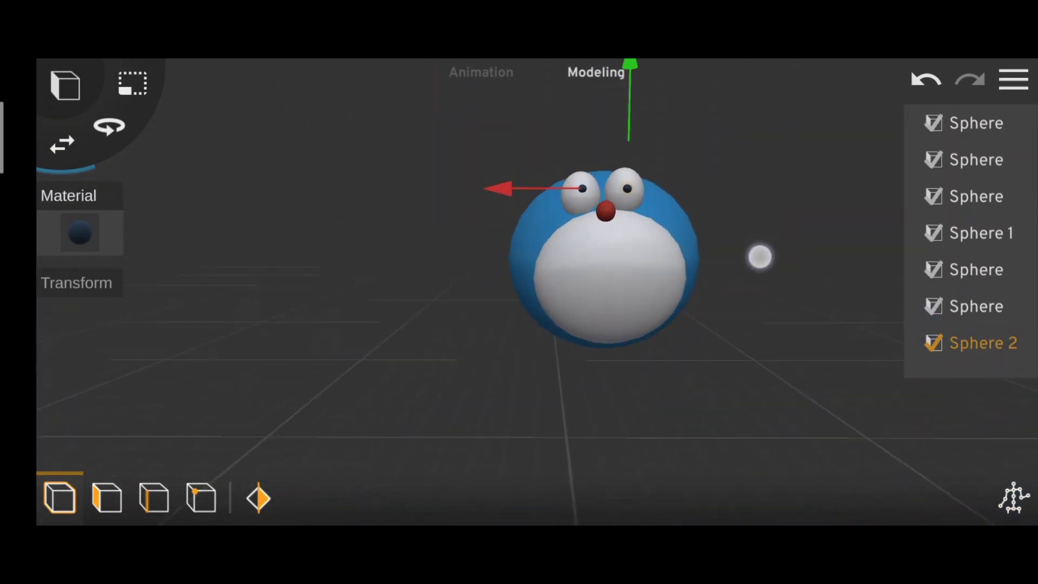
{"action": "left_click_drag", "start_coordinate": [757, 255], "coordinate": [769, 331]}
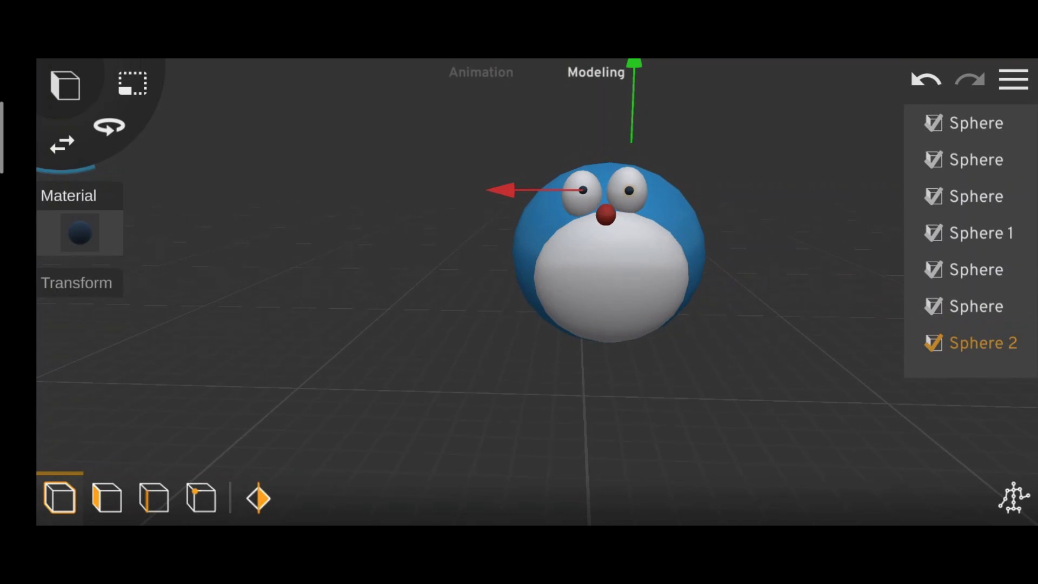
{"action": "left_click", "coordinate": [65, 84]}
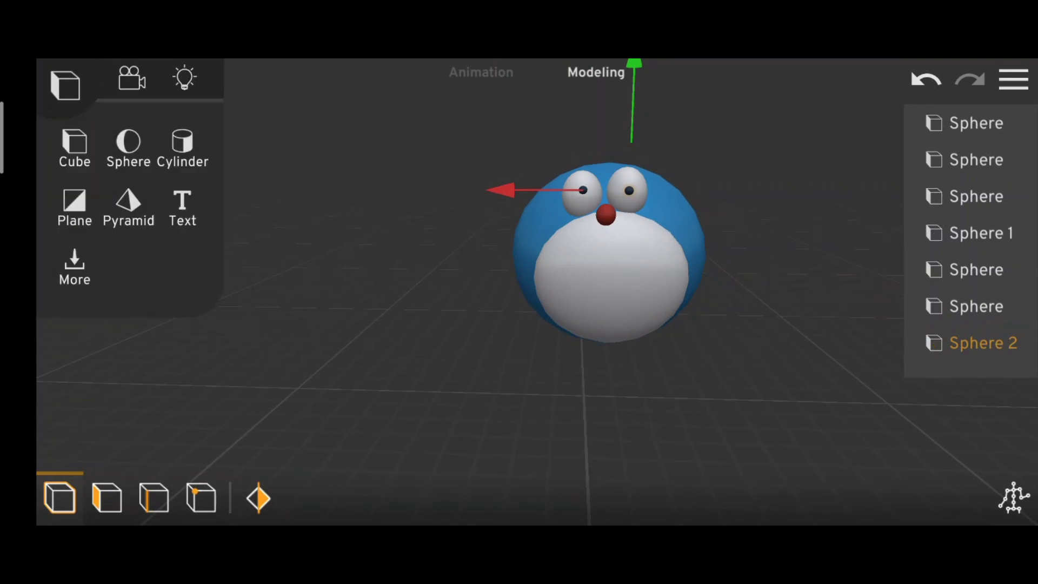
Step: Add a cylinder with a dark navy material and flatten it into a thin disc
{"action": "left_click", "coordinate": [182, 146]}
{"action": "left_click", "coordinate": [81, 233]}
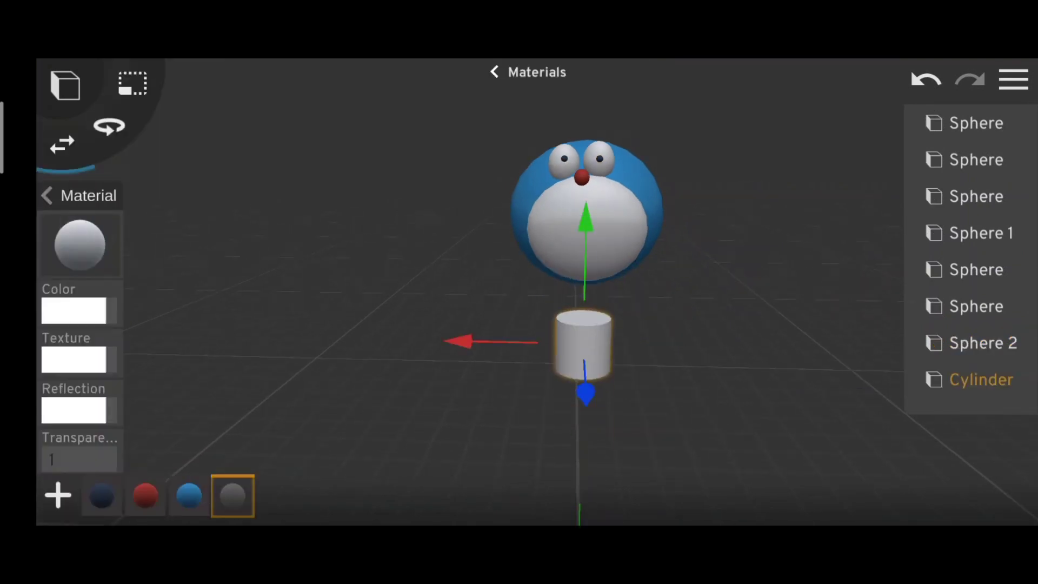
{"action": "left_click", "coordinate": [73, 309]}
{"action": "left_click", "coordinate": [163, 497]}
{"action": "left_click", "coordinate": [584, 272]}
{"action": "left_click_drag", "start_coordinate": [607, 343], "coordinate": [423, 409]}
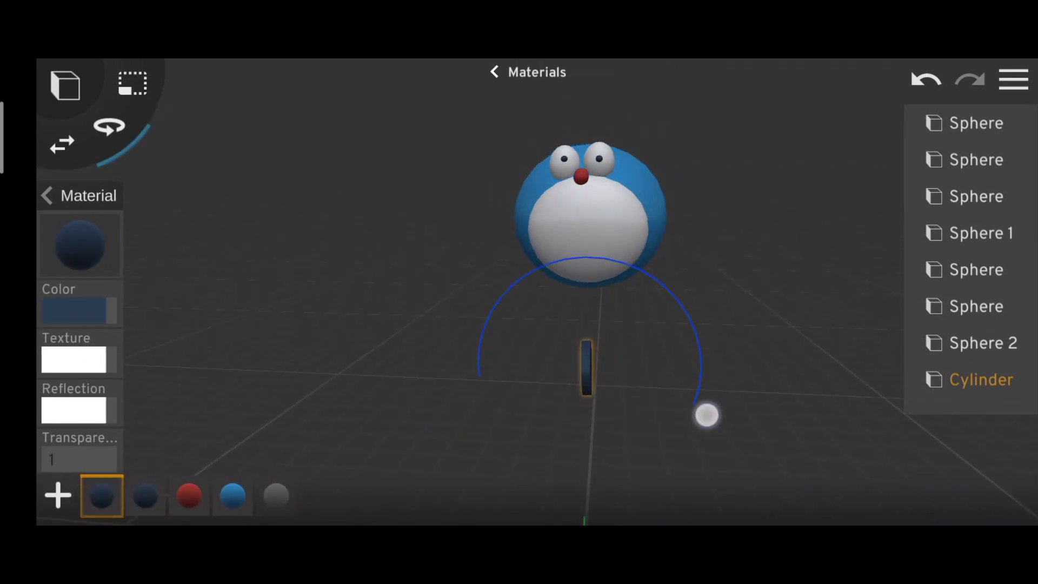
Step: Stretch the navy cylinder into a long vertical bar, undoing an accidental change
{"action": "left_click_drag", "start_coordinate": [379, 324], "coordinate": [540, 324]}
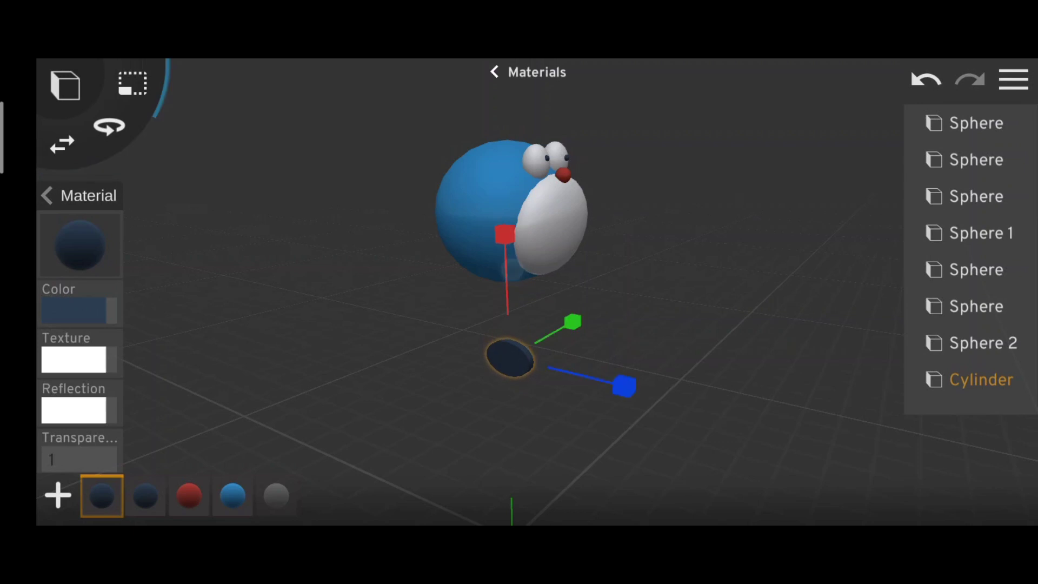
{"action": "left_click_drag", "start_coordinate": [378, 359], "coordinate": [519, 357]}
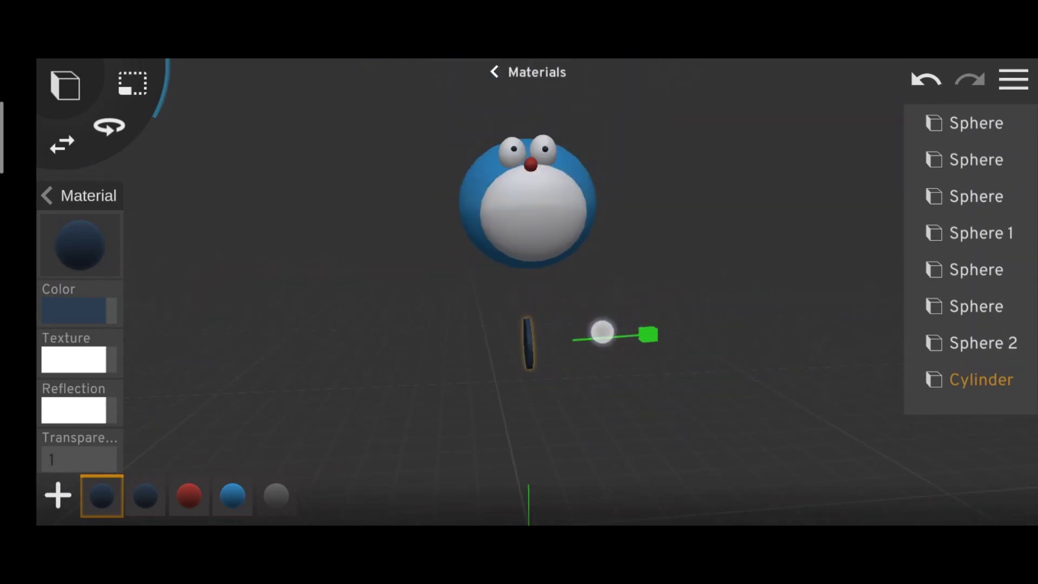
{"action": "mouse_move", "coordinate": [445, 301]}
{"action": "left_mouse_down"}
{"action": "mouse_move", "coordinate": [738, 220]}
{"action": "mouse_move", "coordinate": [447, 329]}
{"action": "left_mouse_up"}
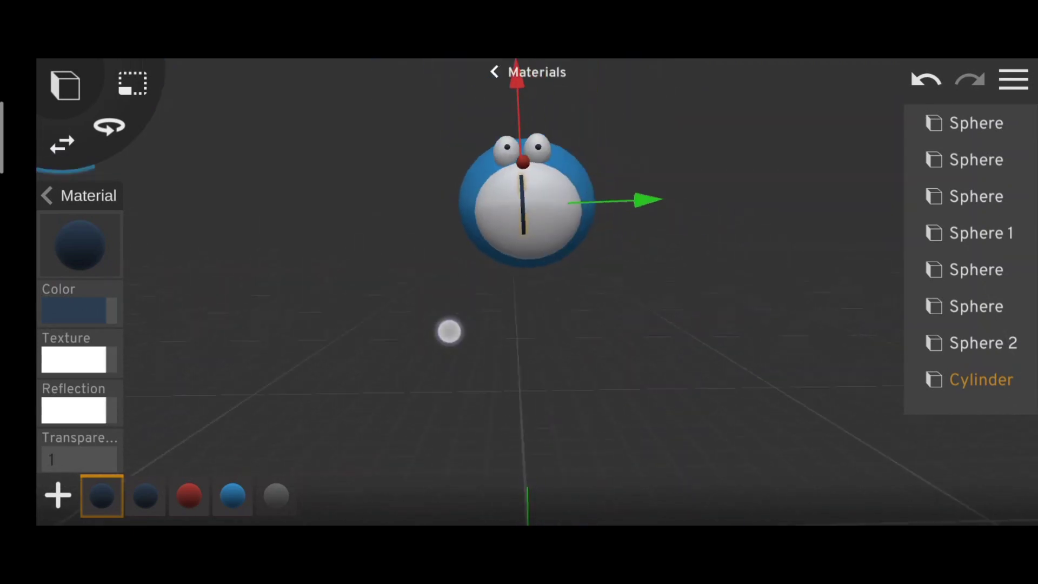
{"action": "scroll", "coordinate": [508, 216], "scroll_direction": "up", "scroll_amount": 3}
{"action": "left_click", "coordinate": [233, 496]}
{"action": "scroll", "coordinate": [616, 287], "scroll_direction": "down", "scroll_amount": 3}
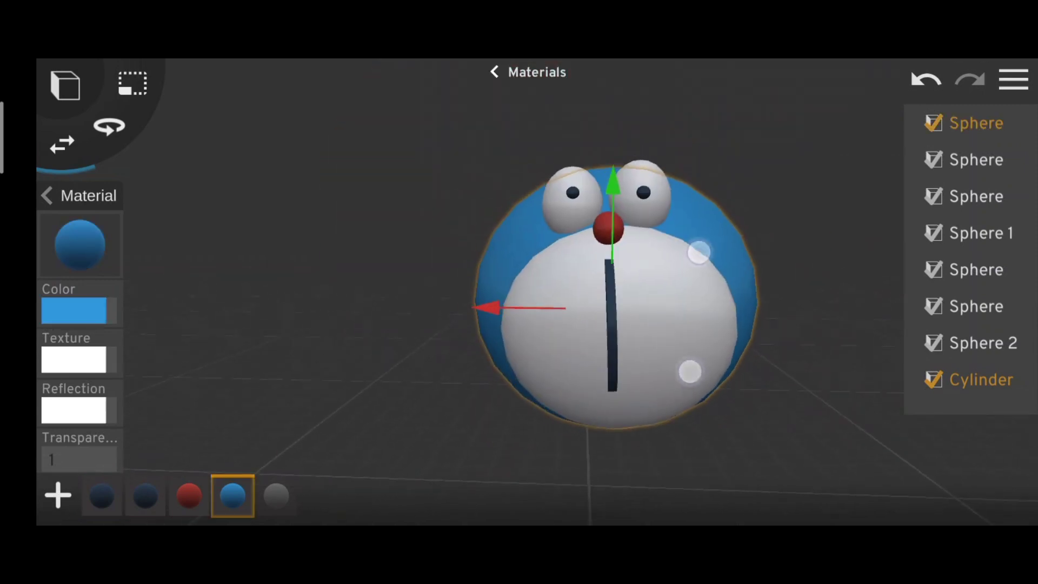
{"action": "key", "text": "Escape"}
Step: Seat the vertical bar against the face below the nose, then add another cylinder
{"action": "left_click", "coordinate": [980, 379]}
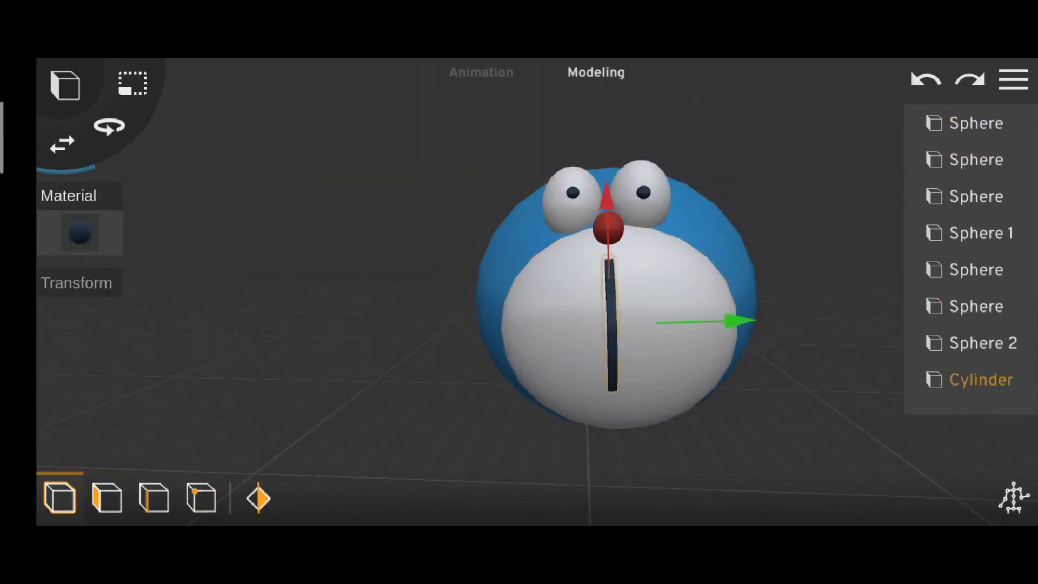
{"action": "left_click_drag", "start_coordinate": [396, 307], "coordinate": [799, 295]}
{"action": "left_click_drag", "start_coordinate": [699, 291], "coordinate": [679, 316]}
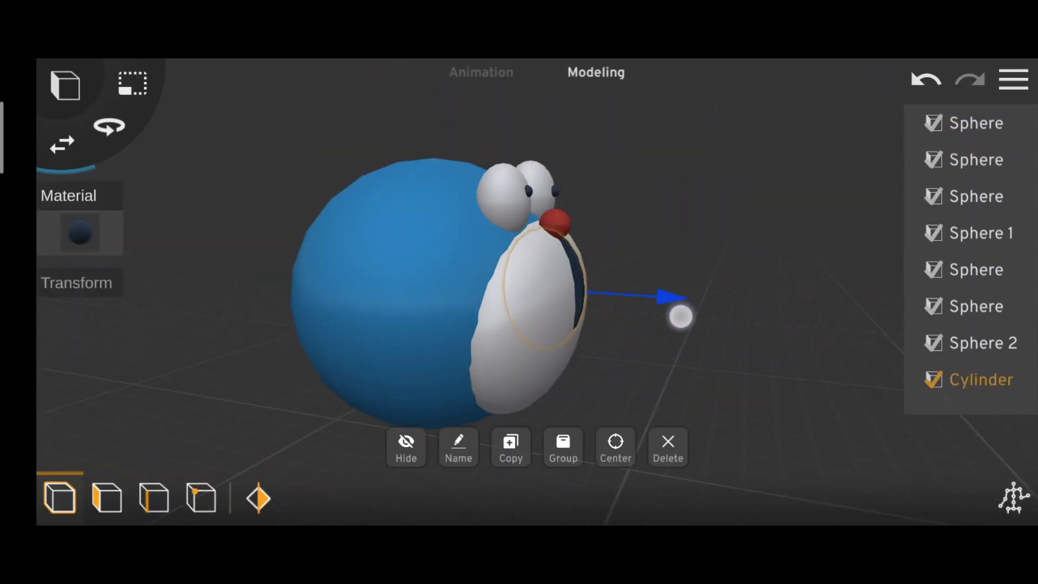
{"action": "left_click_drag", "start_coordinate": [656, 132], "coordinate": [637, 158]}
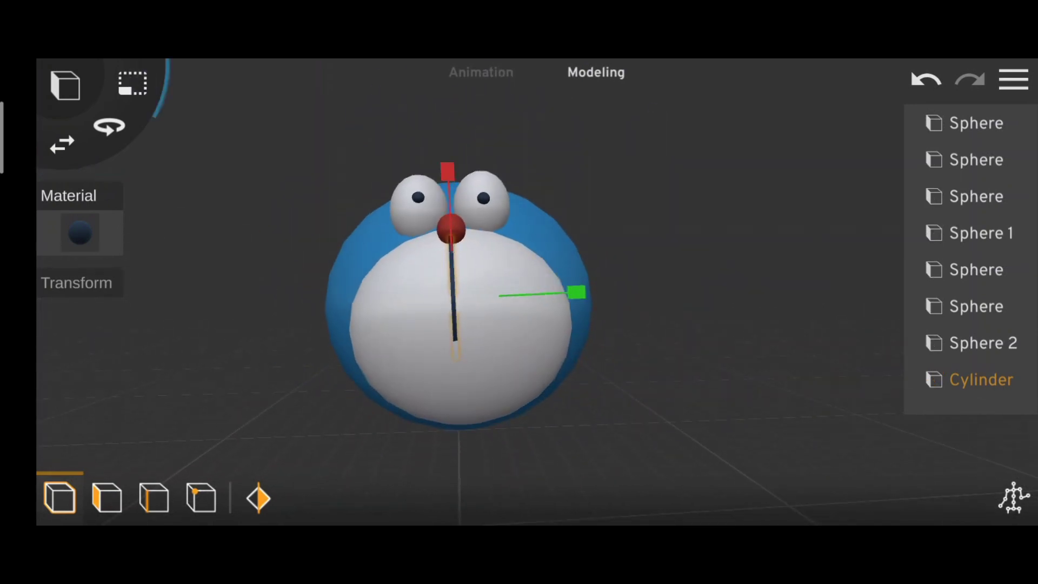
{"action": "scroll", "coordinate": [681, 288], "scroll_direction": "down", "scroll_amount": 3}
{"action": "left_click_drag", "start_coordinate": [681, 404], "coordinate": [685, 443]}
{"action": "left_click", "coordinate": [64, 86]}
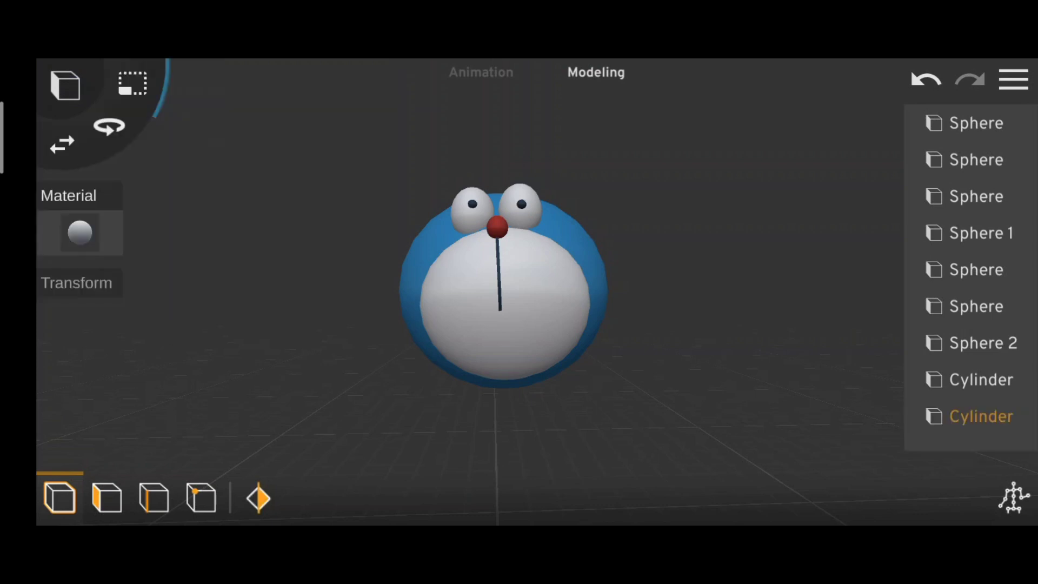
Step: Give the second cylinder the dark navy material
{"action": "scroll", "coordinate": [678, 308], "scroll_direction": "down", "scroll_amount": 3}
{"action": "mouse_move", "coordinate": [702, 324]}
{"action": "left_mouse_down"}
{"action": "mouse_move", "coordinate": [622, 302]}
{"action": "mouse_move", "coordinate": [540, 302]}
{"action": "left_mouse_up"}
{"action": "left_click", "coordinate": [80, 233]}
{"action": "left_click", "coordinate": [74, 310]}
{"action": "left_click", "coordinate": [163, 497]}
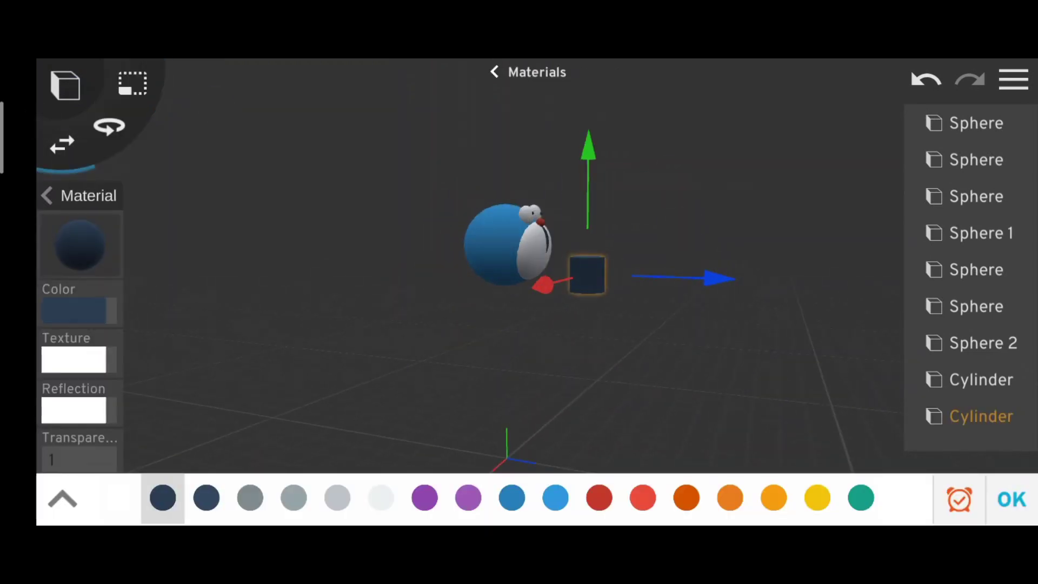
{"action": "left_click", "coordinate": [133, 83]}
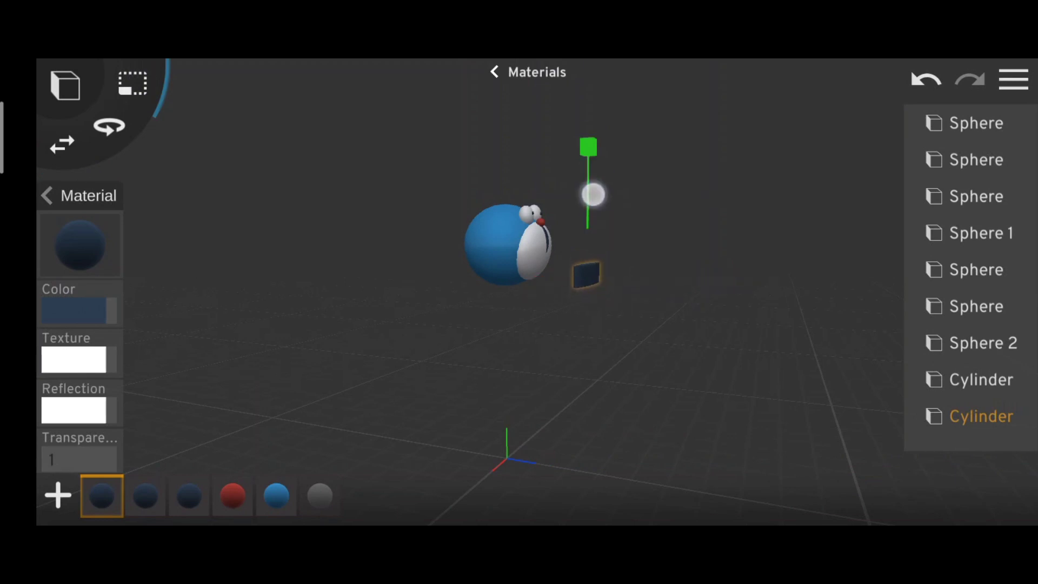
Step: Rotate the navy cylinder to lie horizontally as a whisker rod, checking it from several angles
{"action": "scroll", "coordinate": [494, 296], "scroll_direction": "up", "scroll_amount": 5}
{"action": "mouse_move", "coordinate": [493, 297]}
{"action": "left_mouse_down"}
{"action": "mouse_move", "coordinate": [486, 379]}
{"action": "mouse_move", "coordinate": [431, 407]}
{"action": "mouse_move", "coordinate": [494, 238]}
{"action": "mouse_move", "coordinate": [307, 375]}
{"action": "mouse_move", "coordinate": [421, 241]}
{"action": "mouse_move", "coordinate": [558, 350]}
{"action": "mouse_move", "coordinate": [344, 289]}
{"action": "left_mouse_up"}
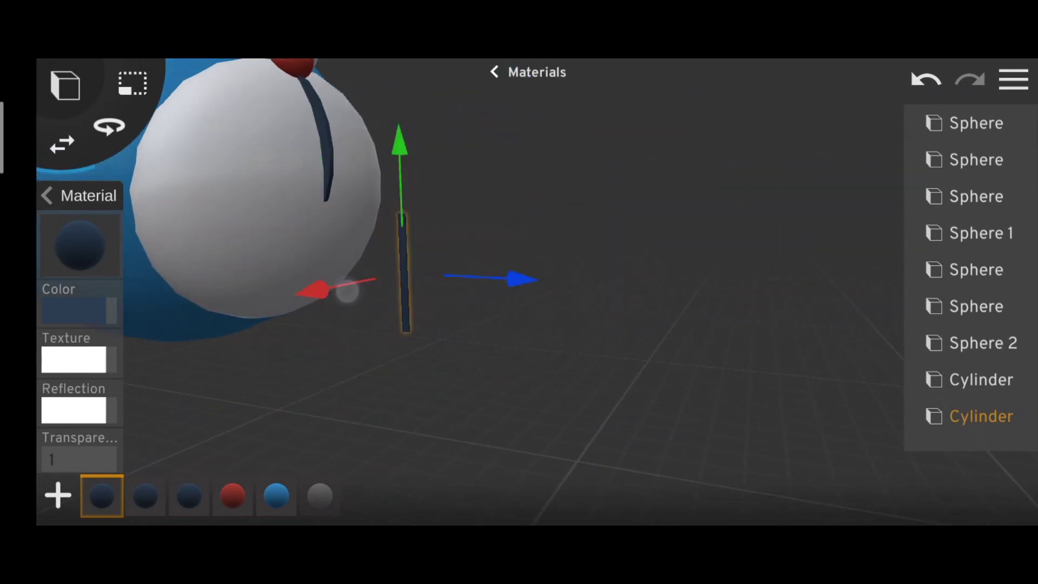
{"action": "scroll", "coordinate": [588, 284], "scroll_direction": "down", "scroll_amount": 3}
{"action": "left_click", "coordinate": [109, 126]}
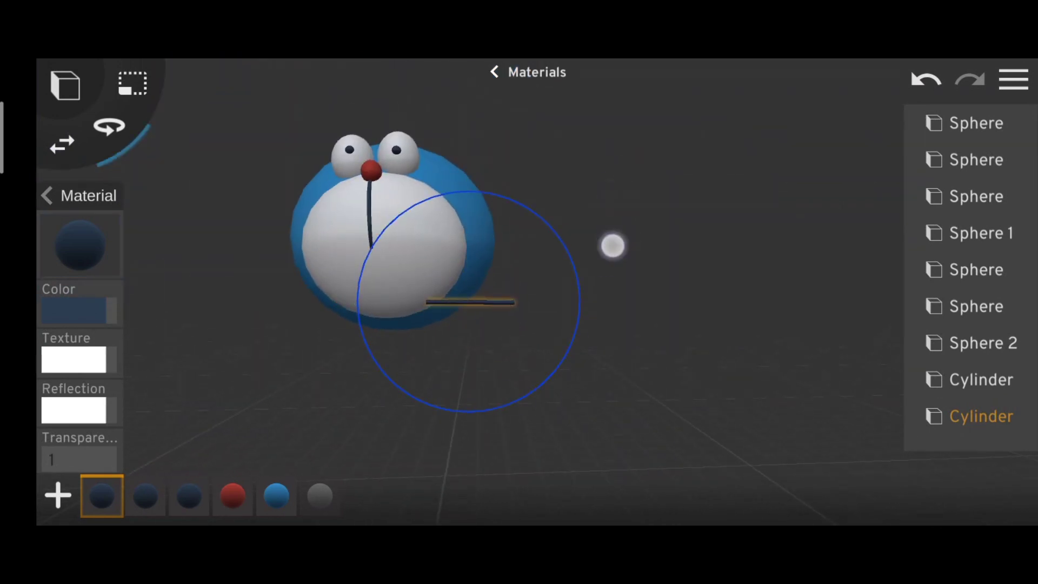
{"action": "left_click_drag", "start_coordinate": [579, 382], "coordinate": [602, 352]}
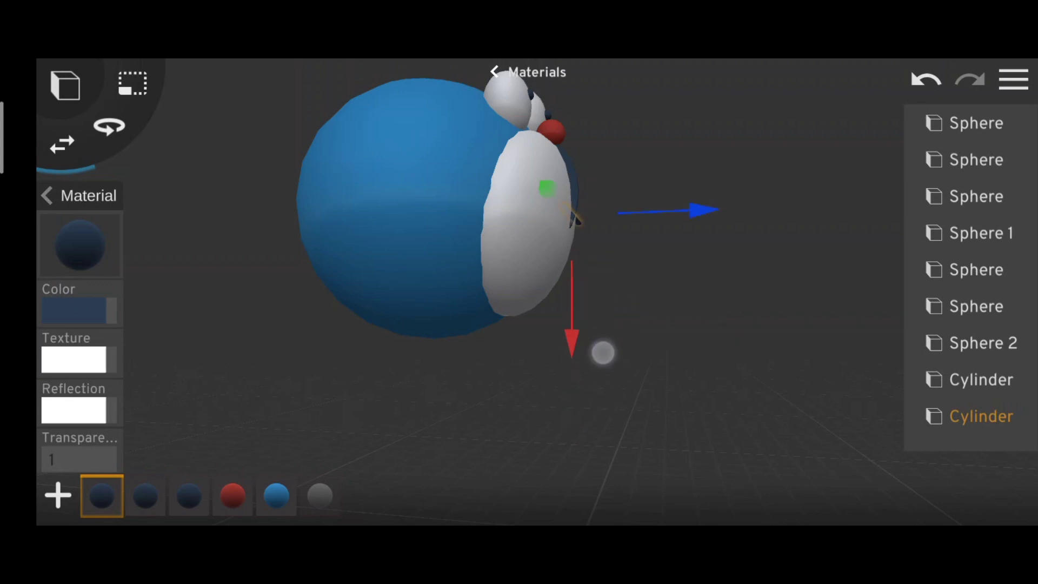
{"action": "mouse_move", "coordinate": [711, 214]}
{"action": "left_mouse_down"}
{"action": "mouse_move", "coordinate": [457, 278]}
{"action": "mouse_move", "coordinate": [546, 192]}
{"action": "left_mouse_up"}
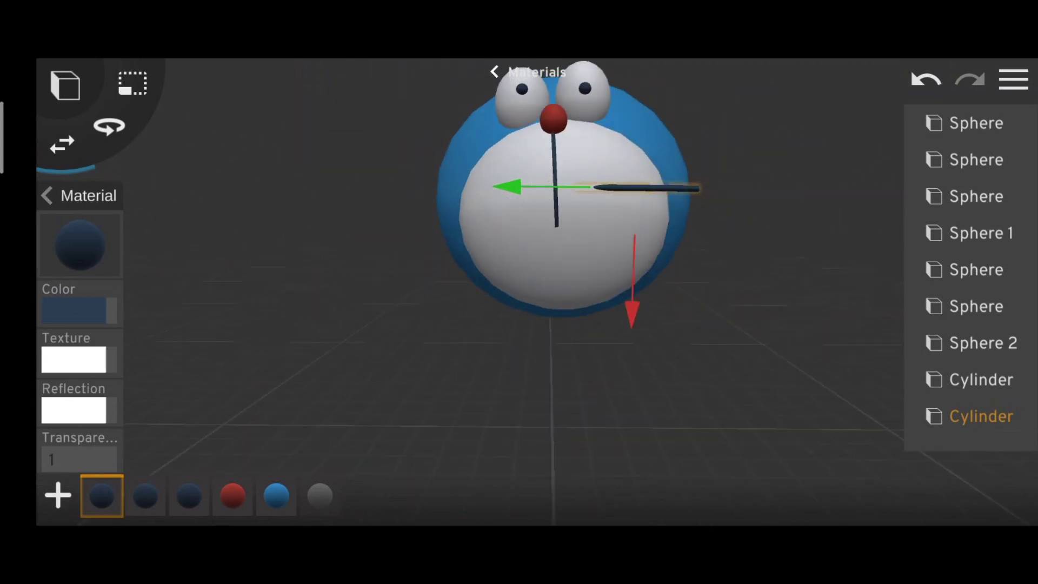
{"action": "left_click_drag", "start_coordinate": [622, 318], "coordinate": [619, 354]}
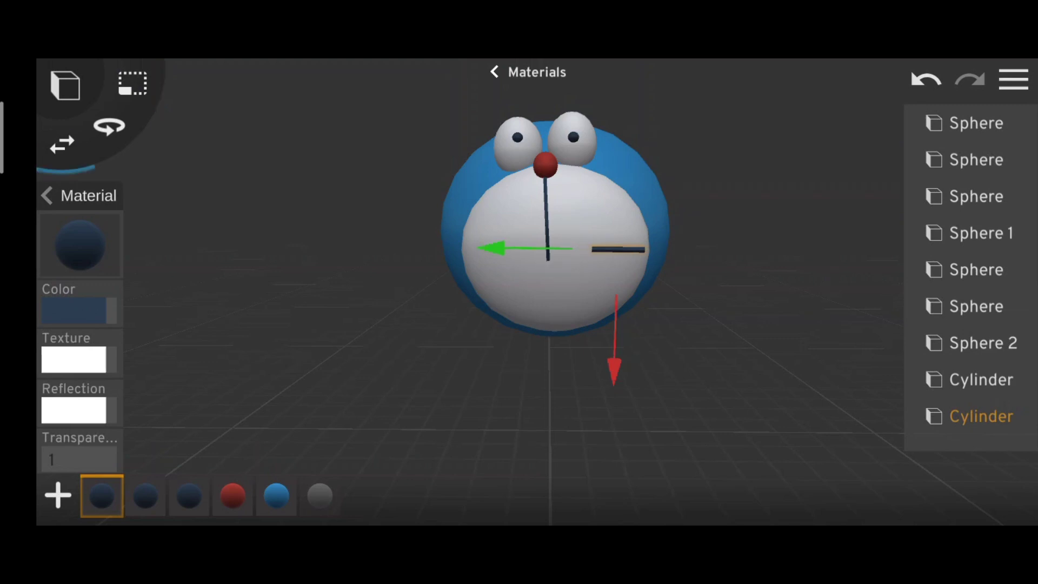
{"action": "left_click_drag", "start_coordinate": [585, 357], "coordinate": [723, 255]}
{"action": "left_click_drag", "start_coordinate": [648, 357], "coordinate": [516, 360]}
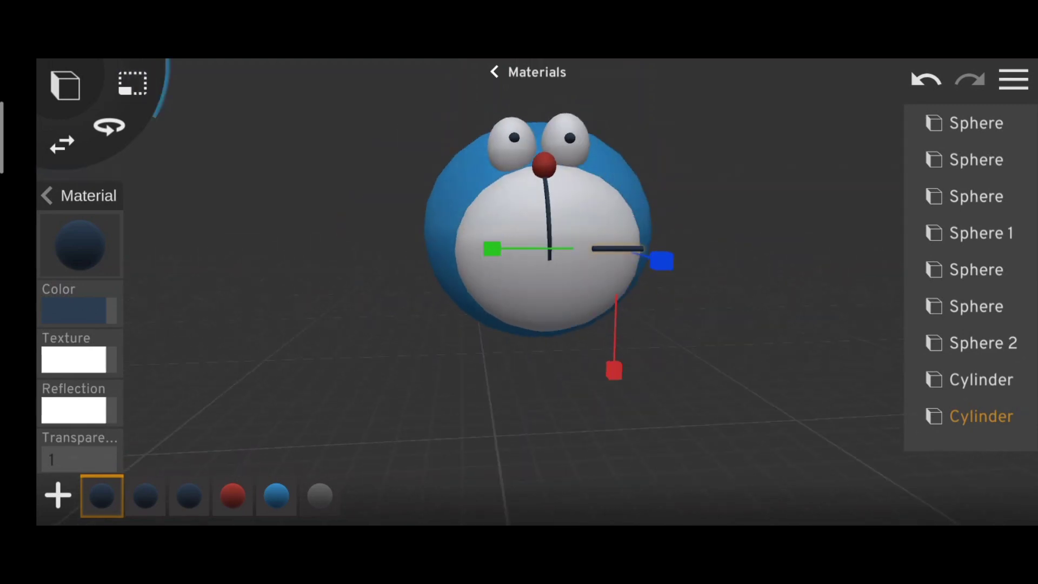
{"action": "mouse_move", "coordinate": [670, 377]}
{"action": "left_mouse_down"}
{"action": "mouse_move", "coordinate": [778, 232]}
{"action": "mouse_move", "coordinate": [687, 340]}
{"action": "mouse_move", "coordinate": [745, 151]}
{"action": "left_mouse_up"}
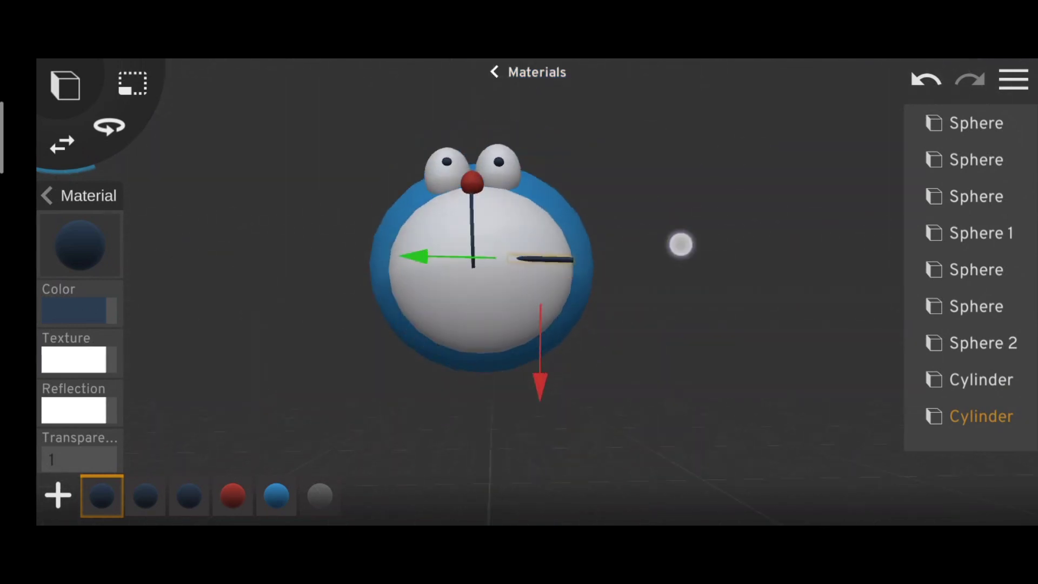
{"action": "left_click_drag", "start_coordinate": [414, 260], "coordinate": [513, 254]}
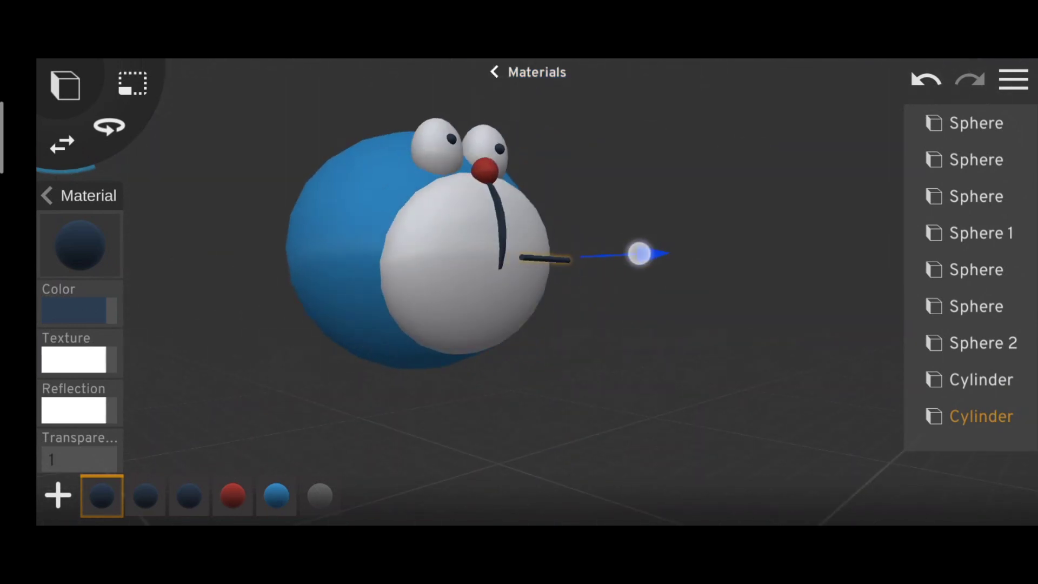
{"action": "mouse_move", "coordinate": [639, 253]}
{"action": "left_mouse_down"}
{"action": "mouse_move", "coordinate": [563, 368]}
{"action": "mouse_move", "coordinate": [494, 355]}
{"action": "left_mouse_up"}
Step: Reselect the whisker rod and lower it slightly on the right half of the face
{"action": "left_click", "coordinate": [671, 295]}
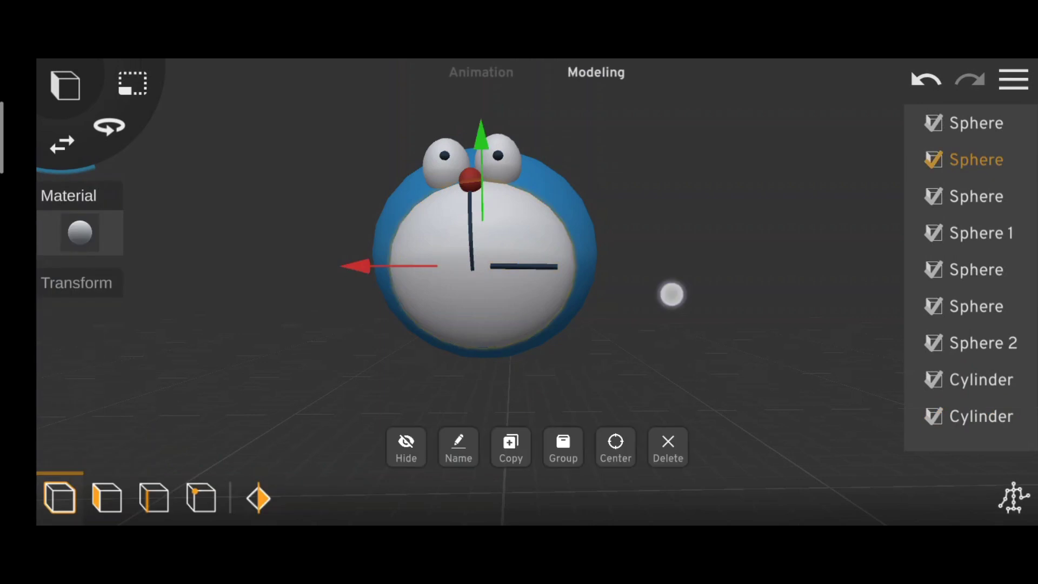
{"action": "left_click", "coordinate": [146, 74]}
{"action": "left_click", "coordinate": [510, 157]}
{"action": "left_click", "coordinate": [470, 178]}
{"action": "left_click", "coordinate": [523, 265]}
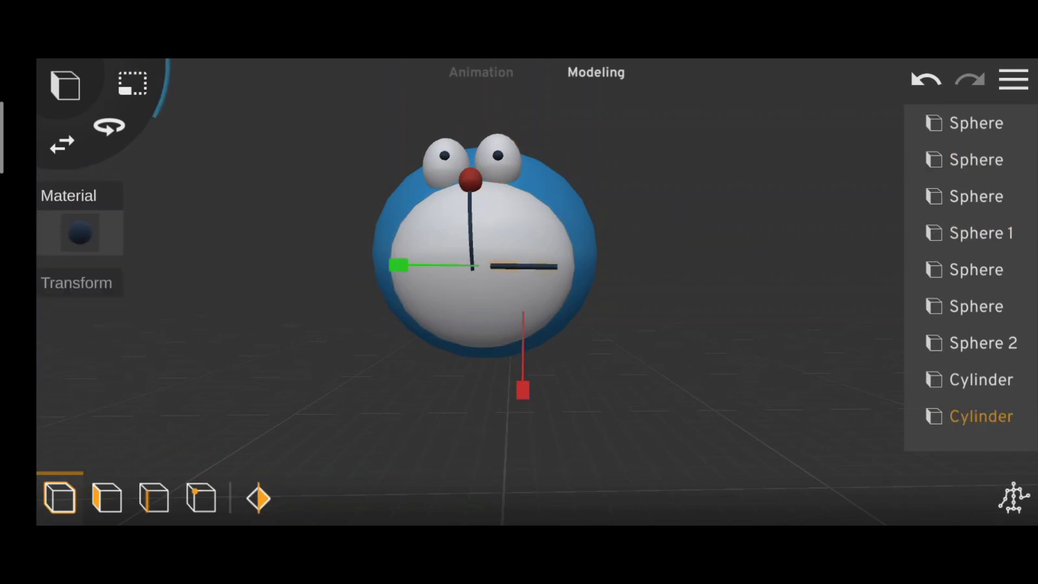
{"action": "scroll", "coordinate": [660, 301], "scroll_direction": "up", "scroll_amount": 3}
{"action": "scroll", "coordinate": [660, 301], "scroll_direction": "up", "scroll_amount": 3}
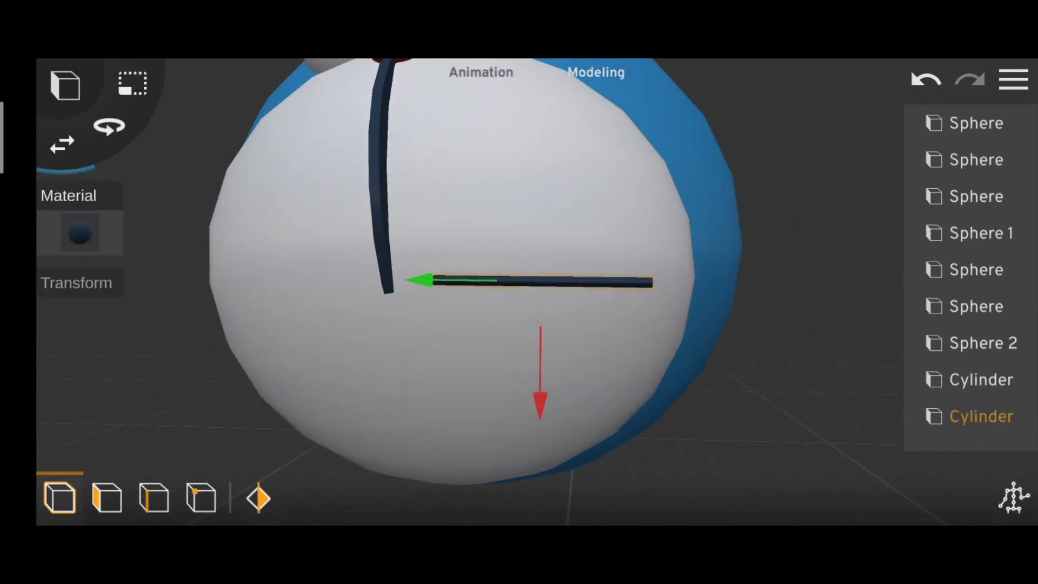
{"action": "left_click_drag", "start_coordinate": [417, 274], "coordinate": [531, 398]}
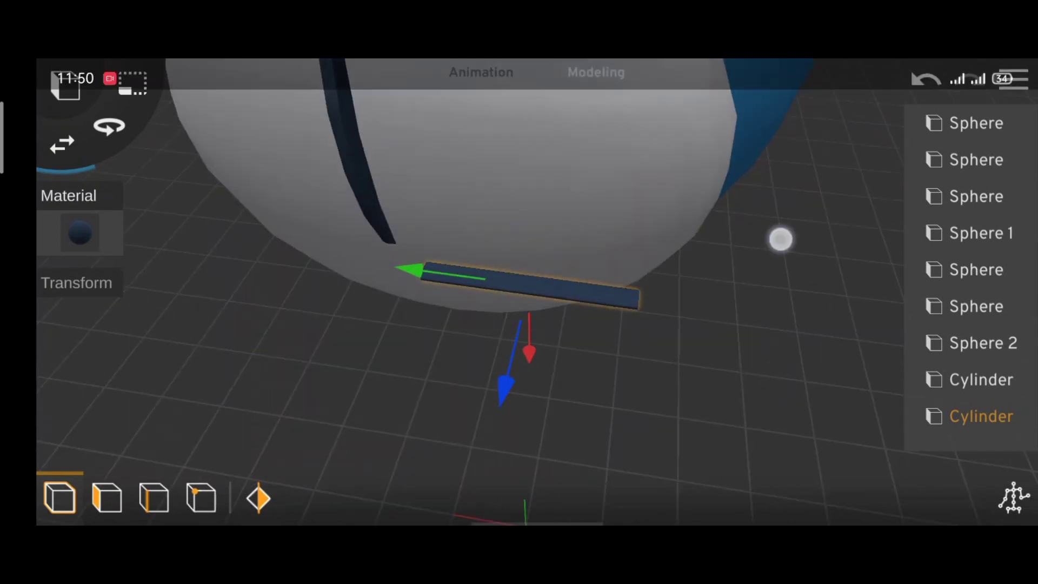
{"action": "mouse_move", "coordinate": [781, 238]}
{"action": "left_mouse_down"}
{"action": "mouse_move", "coordinate": [515, 367]}
{"action": "mouse_move", "coordinate": [542, 399]}
{"action": "left_mouse_up"}
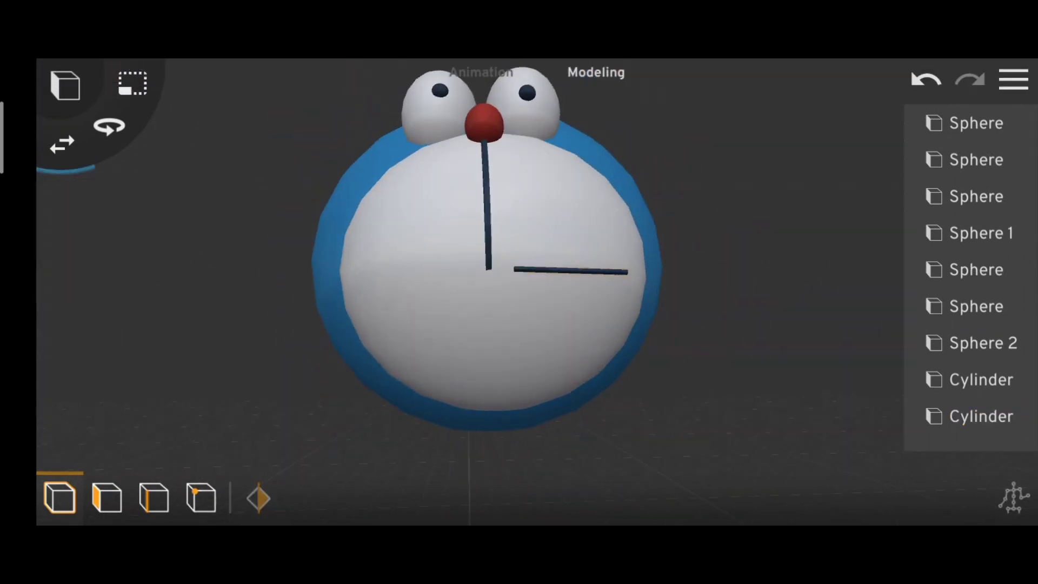
{"action": "left_click_drag", "start_coordinate": [697, 303], "coordinate": [697, 325]}
Step: Duplicate the whisker rod, raise the copy above it and tilt it upward
{"action": "left_click", "coordinate": [567, 290]}
{"action": "left_click", "coordinate": [568, 290]}
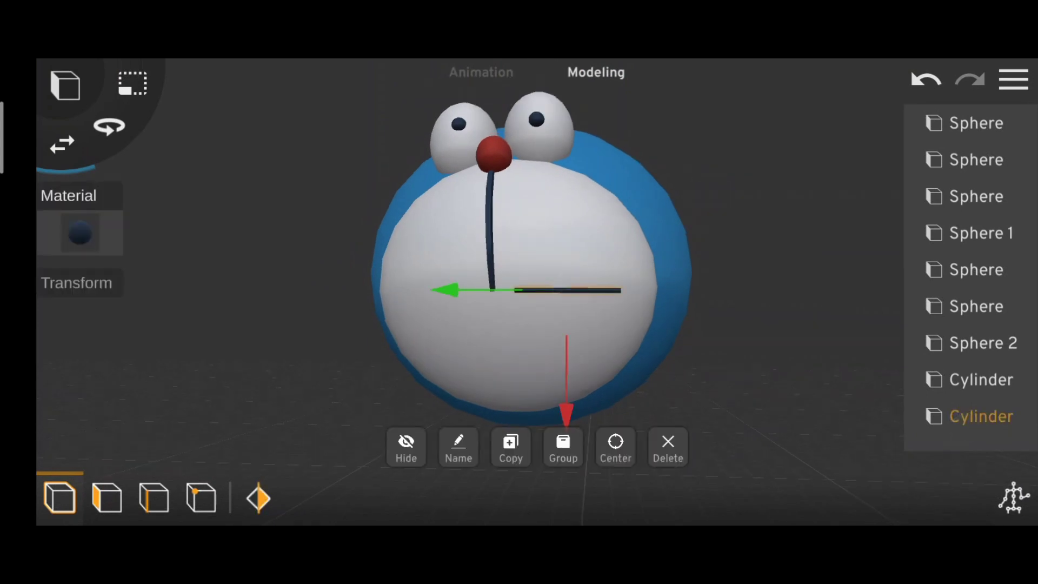
{"action": "left_click", "coordinate": [510, 440]}
{"action": "left_click_drag", "start_coordinate": [571, 396], "coordinate": [572, 366]}
{"action": "left_click", "coordinate": [108, 127]}
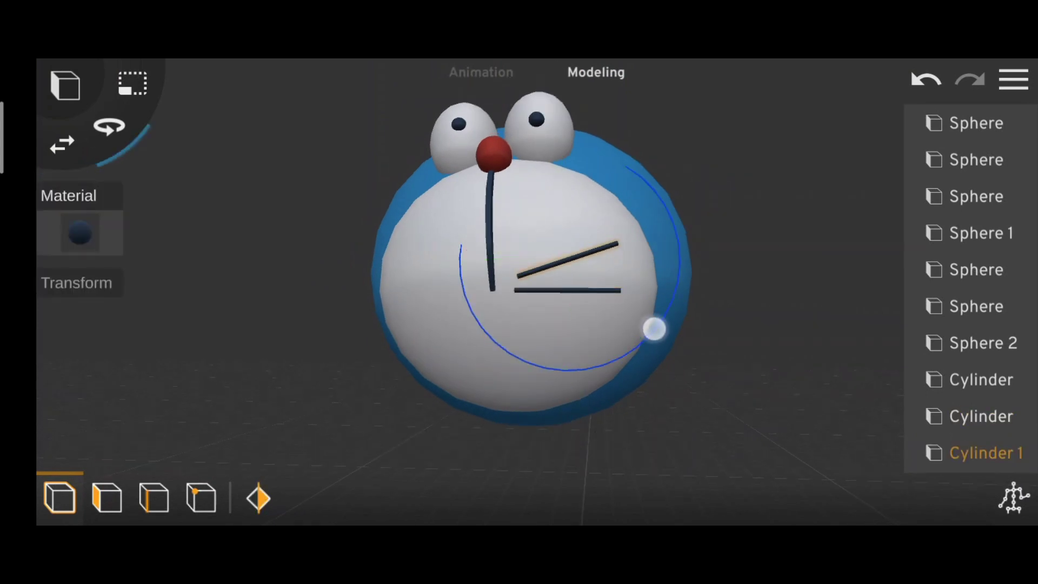
{"action": "left_click", "coordinate": [744, 290]}
Step: Make another whisker copy below the level one and tilt it downward
{"action": "left_click", "coordinate": [62, 144]}
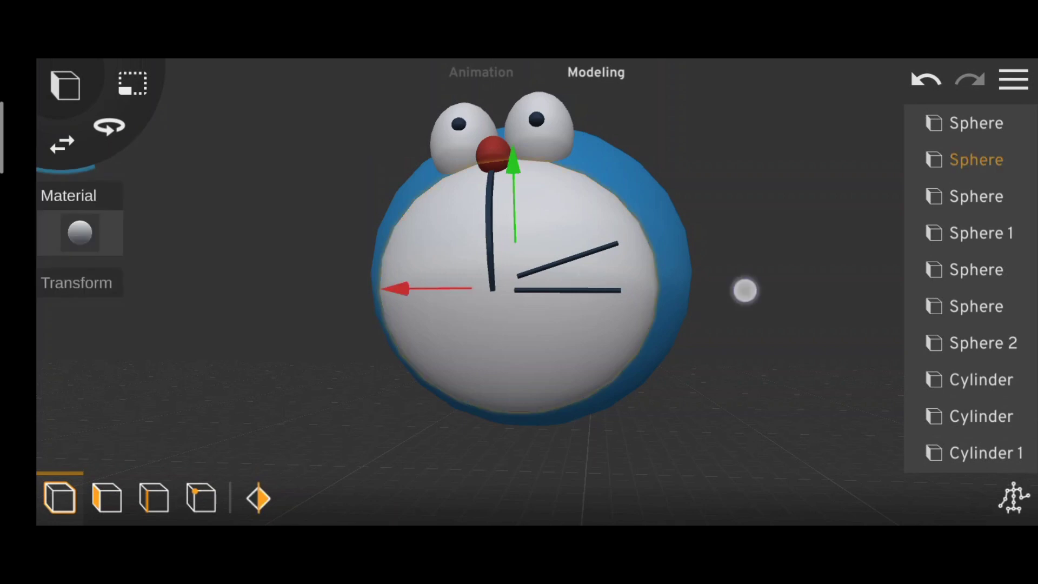
{"action": "left_click", "coordinate": [568, 290]}
{"action": "left_click", "coordinate": [509, 445]}
{"action": "left_click_drag", "start_coordinate": [566, 403], "coordinate": [566, 420]}
{"action": "left_click", "coordinate": [109, 127]}
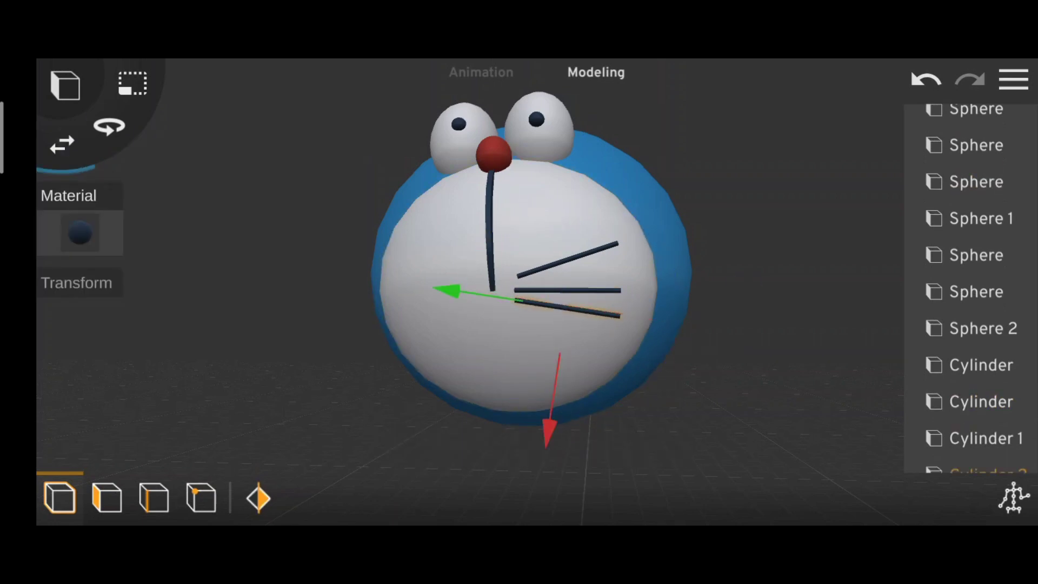
{"action": "left_click", "coordinate": [555, 387]}
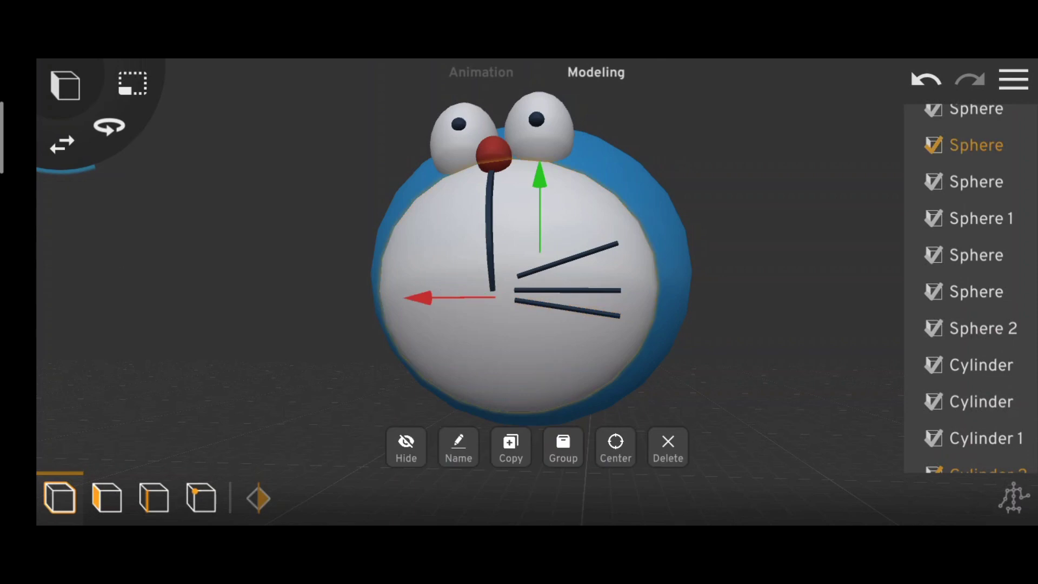
{"action": "left_click", "coordinate": [567, 303]}
{"action": "left_click", "coordinate": [568, 302]}
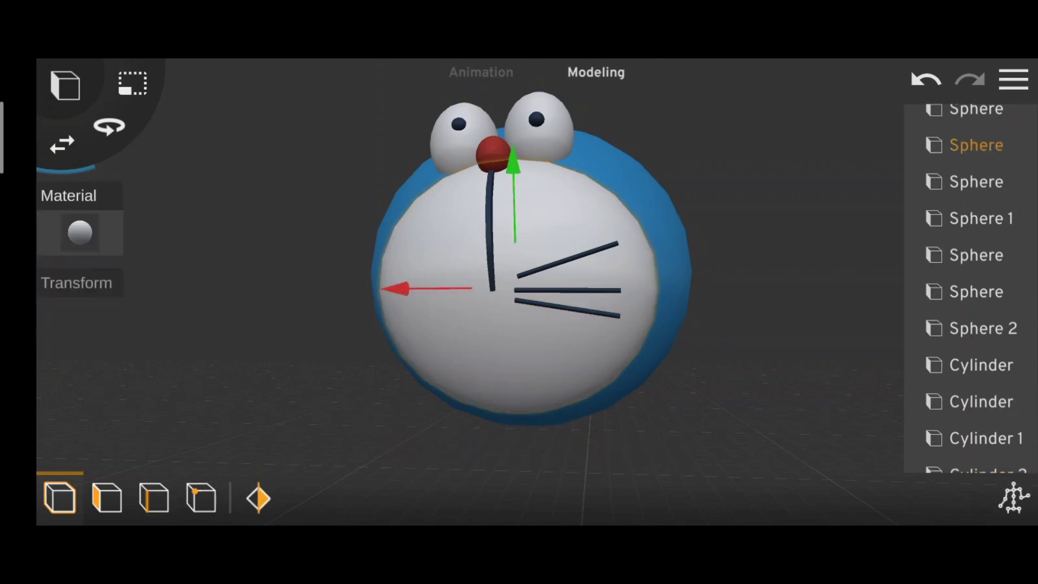
{"action": "left_click", "coordinate": [568, 302]}
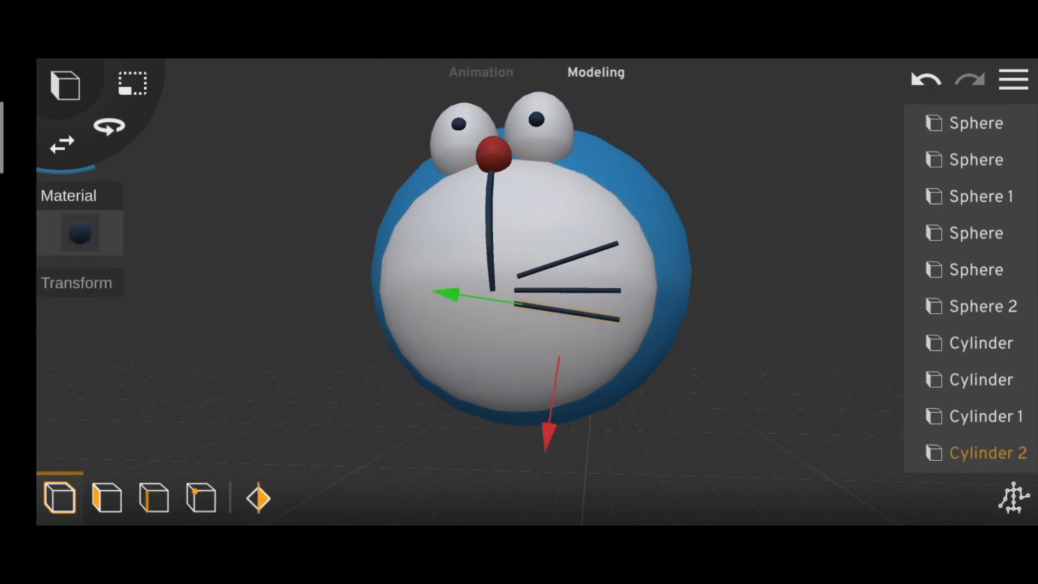
{"action": "left_click", "coordinate": [780, 347]}
{"action": "left_click", "coordinate": [568, 302]}
{"action": "left_click", "coordinate": [579, 252]}
Step: Select the three right whiskers, duplicate them and rotate the copies to mirror
{"action": "double_click", "coordinate": [590, 215]}
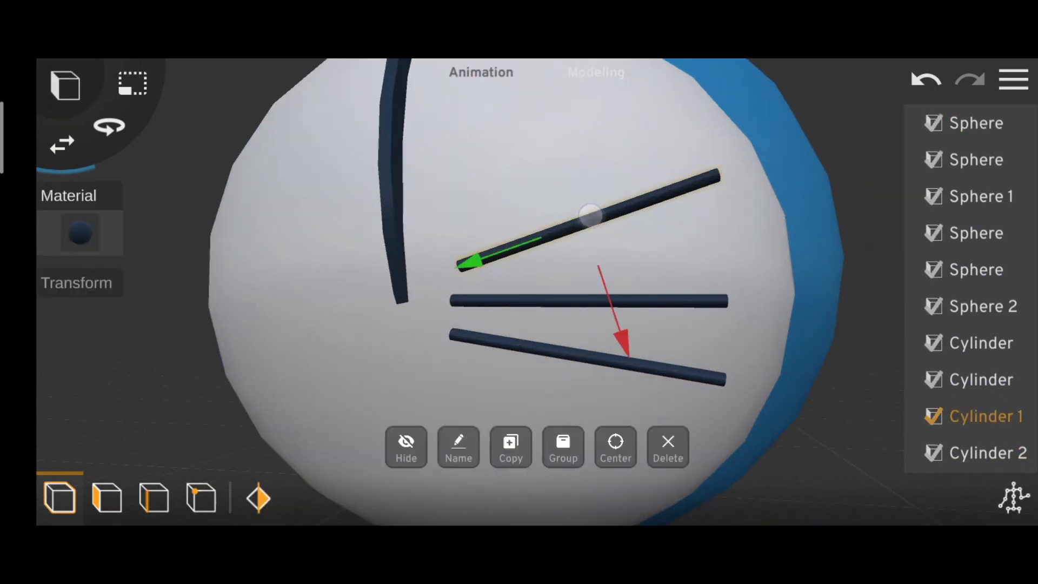
{"action": "left_click", "coordinate": [562, 301]}
{"action": "left_click", "coordinate": [567, 356]}
{"action": "left_click_drag", "start_coordinate": [271, 378], "coordinate": [379, 379]}
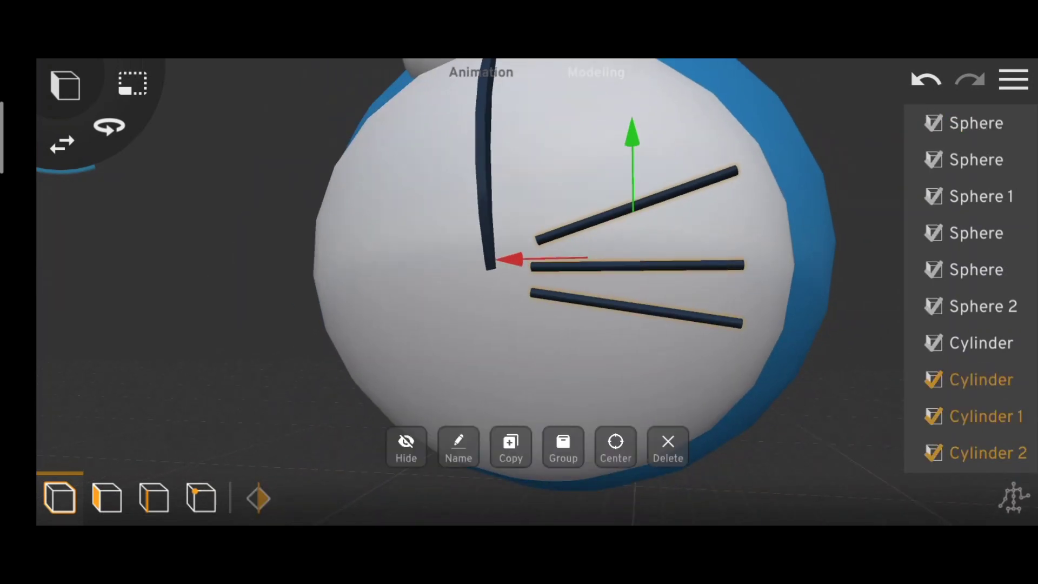
{"action": "left_click", "coordinate": [109, 126]}
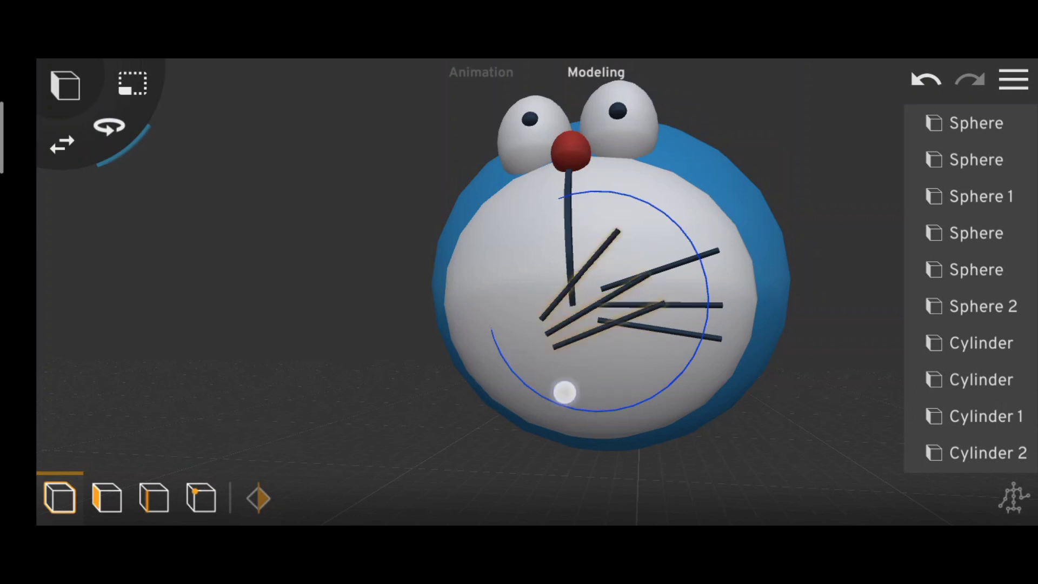
{"action": "left_click_drag", "start_coordinate": [563, 389], "coordinate": [572, 378]}
Step: Slide the mirrored whiskers onto the left cheek and set their depth against the face
{"action": "left_click_drag", "start_coordinate": [476, 300], "coordinate": [389, 275]}
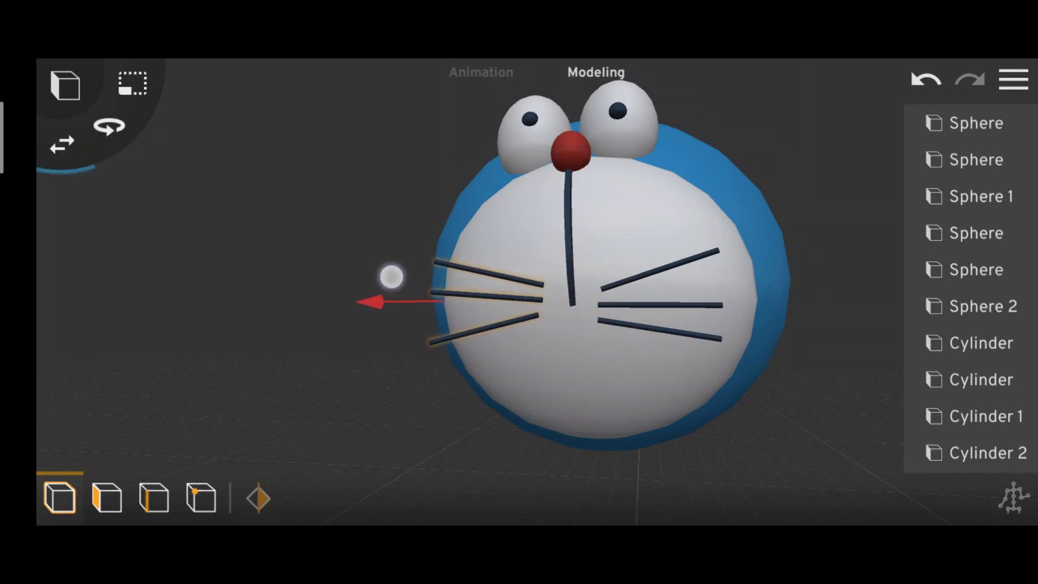
{"action": "left_click_drag", "start_coordinate": [540, 216], "coordinate": [540, 351]}
{"action": "mouse_move", "coordinate": [728, 301]}
{"action": "left_mouse_down"}
{"action": "mouse_move", "coordinate": [713, 326]}
{"action": "mouse_move", "coordinate": [727, 232]}
{"action": "left_mouse_up"}
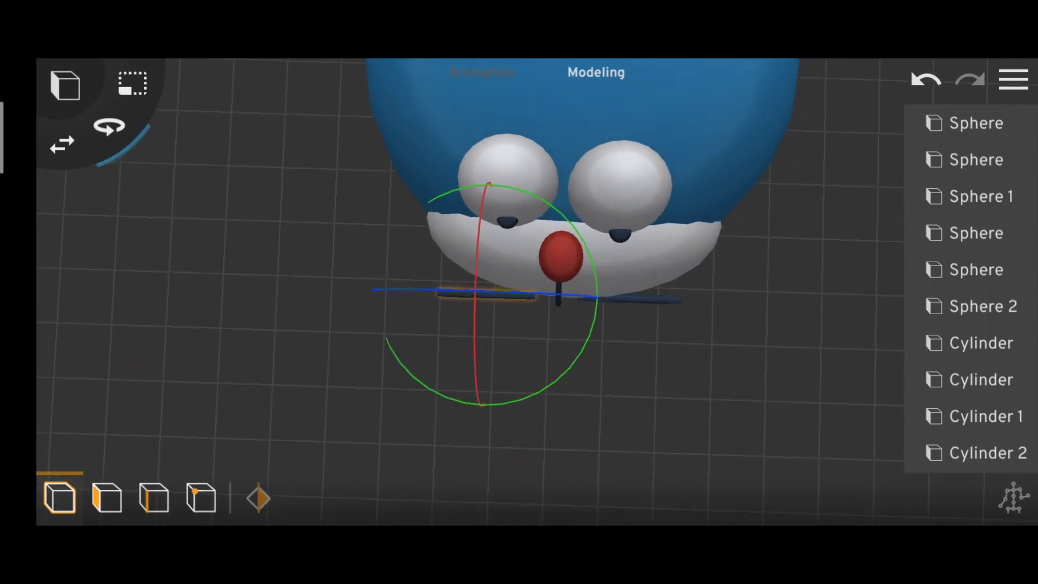
{"action": "left_click_drag", "start_coordinate": [482, 432], "coordinate": [482, 419]}
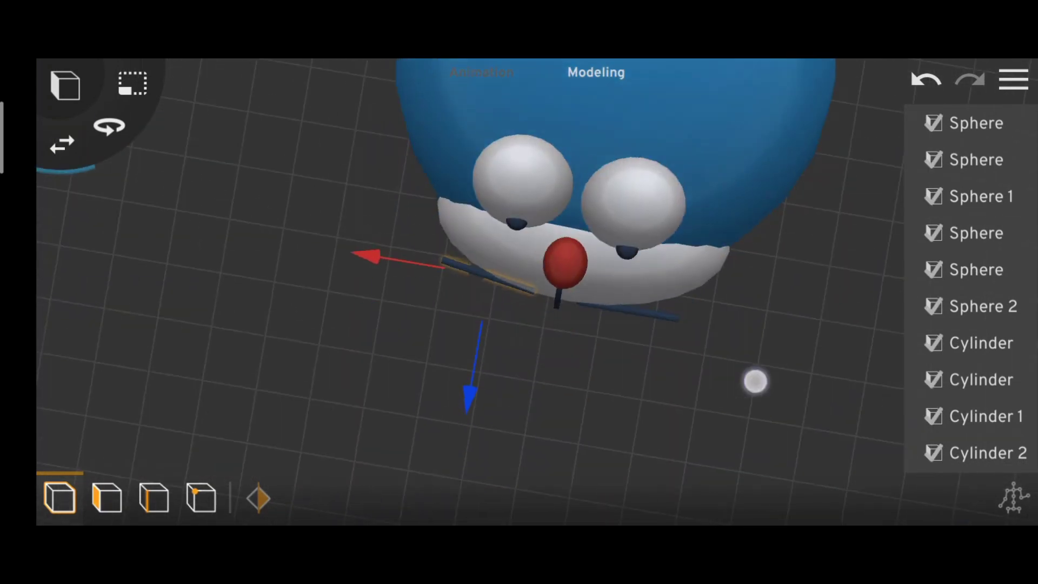
{"action": "mouse_move", "coordinate": [753, 378]}
{"action": "left_mouse_down"}
{"action": "mouse_move", "coordinate": [767, 336]}
{"action": "mouse_move", "coordinate": [776, 366]}
{"action": "mouse_move", "coordinate": [727, 177]}
{"action": "mouse_move", "coordinate": [720, 243]}
{"action": "left_mouse_up"}
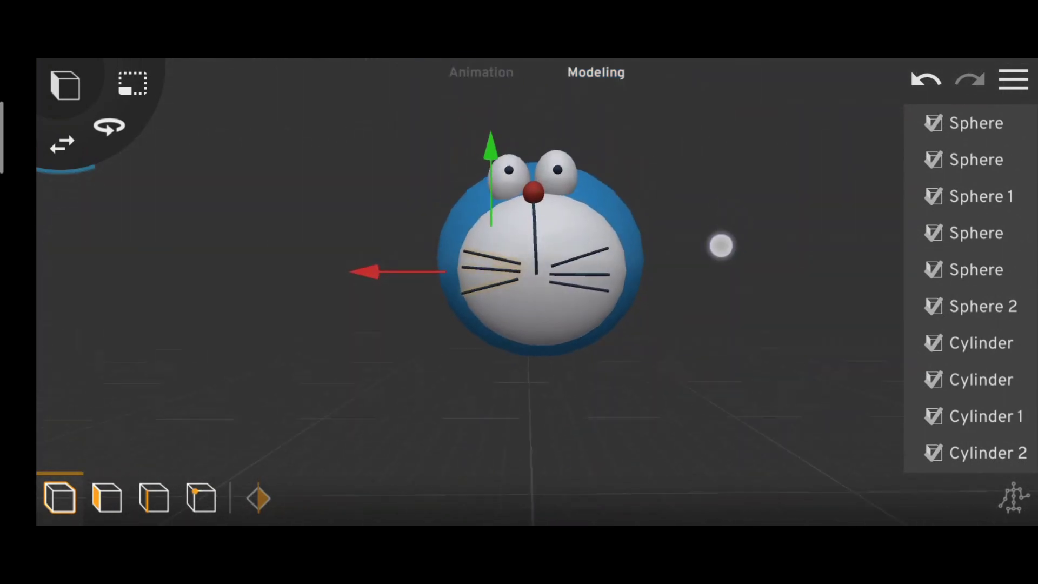
{"action": "left_click", "coordinate": [740, 356]}
Step: Add a dark blue cylinder and flatten it into a thin mouth disc
{"action": "left_click", "coordinate": [182, 146]}
{"action": "scroll", "coordinate": [710, 287], "scroll_direction": "down", "scroll_amount": 3}
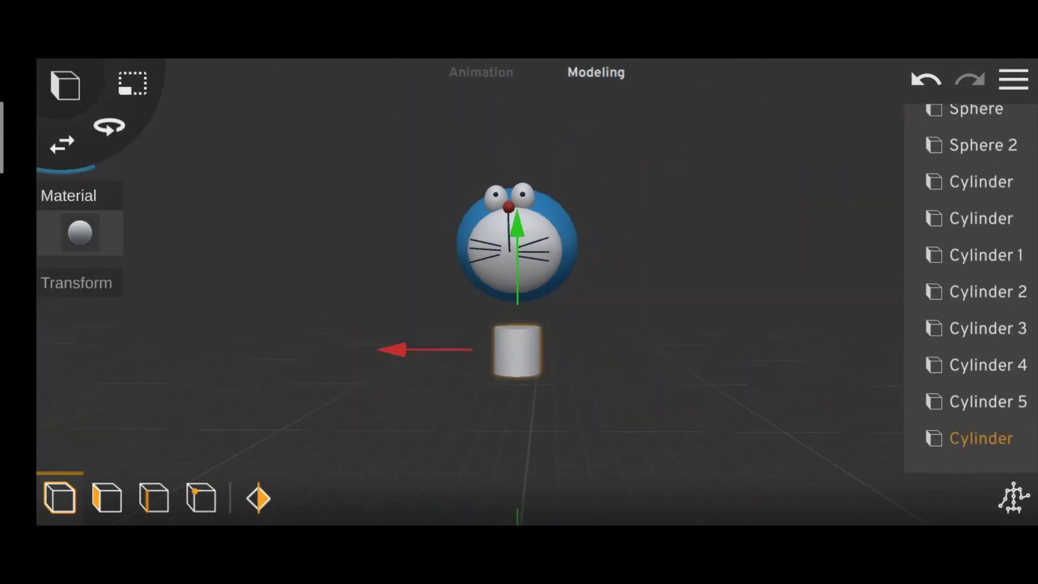
{"action": "left_click_drag", "start_coordinate": [515, 348], "coordinate": [640, 348]}
{"action": "left_click", "coordinate": [58, 495]}
{"action": "left_click", "coordinate": [73, 310]}
{"action": "left_click", "coordinate": [162, 494]}
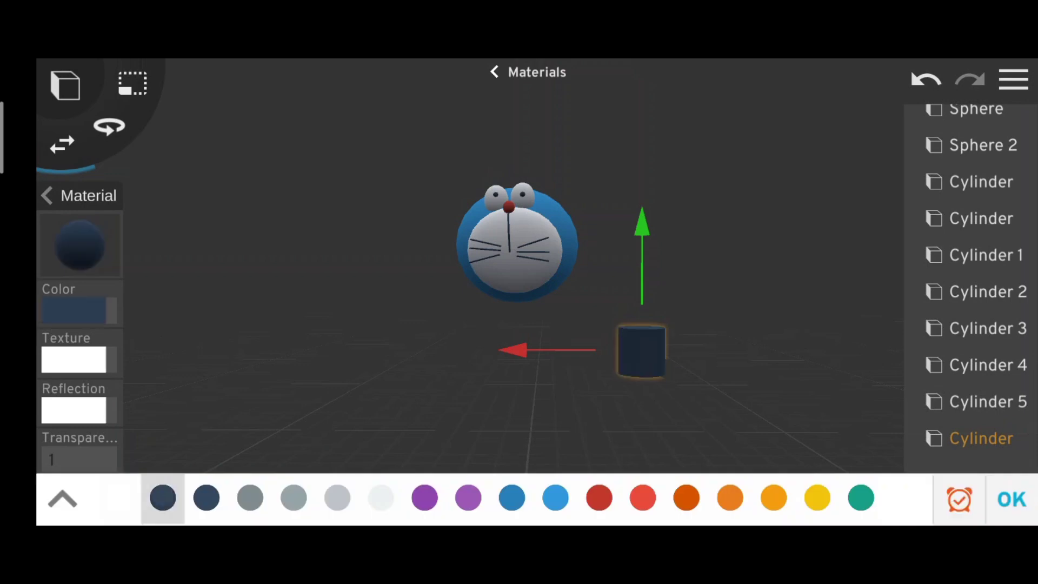
{"action": "left_click", "coordinate": [1012, 495]}
{"action": "left_click", "coordinate": [132, 83]}
{"action": "left_click_drag", "start_coordinate": [644, 281], "coordinate": [644, 302]}
Step: Close the mouth's material settings and reselect the mouth disc
{"action": "left_click_drag", "start_coordinate": [605, 416], "coordinate": [676, 419]}
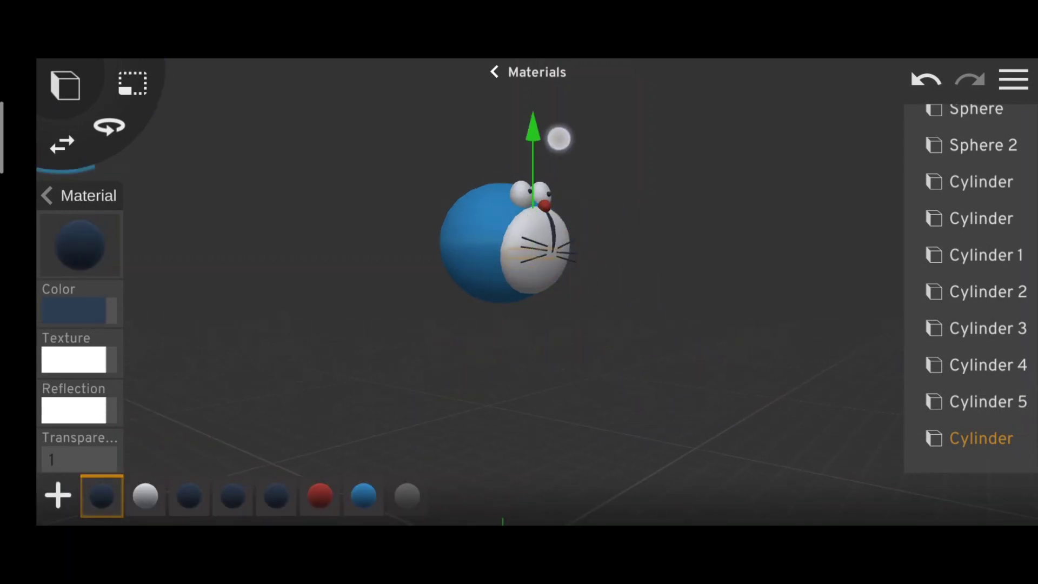
{"action": "left_click_drag", "start_coordinate": [560, 359], "coordinate": [518, 267]}
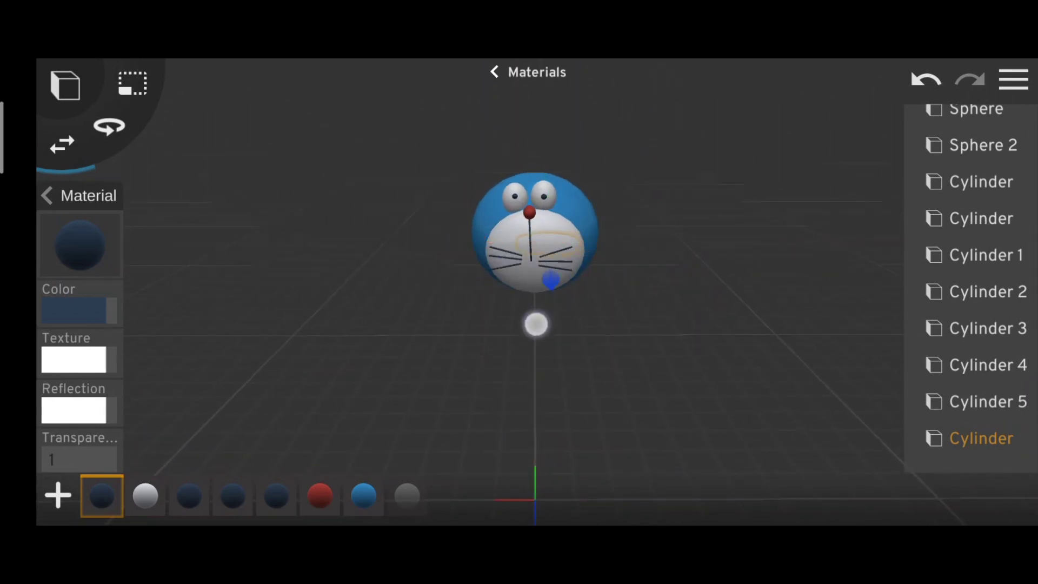
{"action": "left_click", "coordinate": [746, 296]}
{"action": "left_click", "coordinate": [981, 438]}
{"action": "mouse_move", "coordinate": [665, 287]}
{"action": "left_mouse_down"}
{"action": "mouse_move", "coordinate": [778, 278]}
{"action": "mouse_move", "coordinate": [430, 278]}
{"action": "mouse_move", "coordinate": [720, 246]}
{"action": "left_mouse_up"}
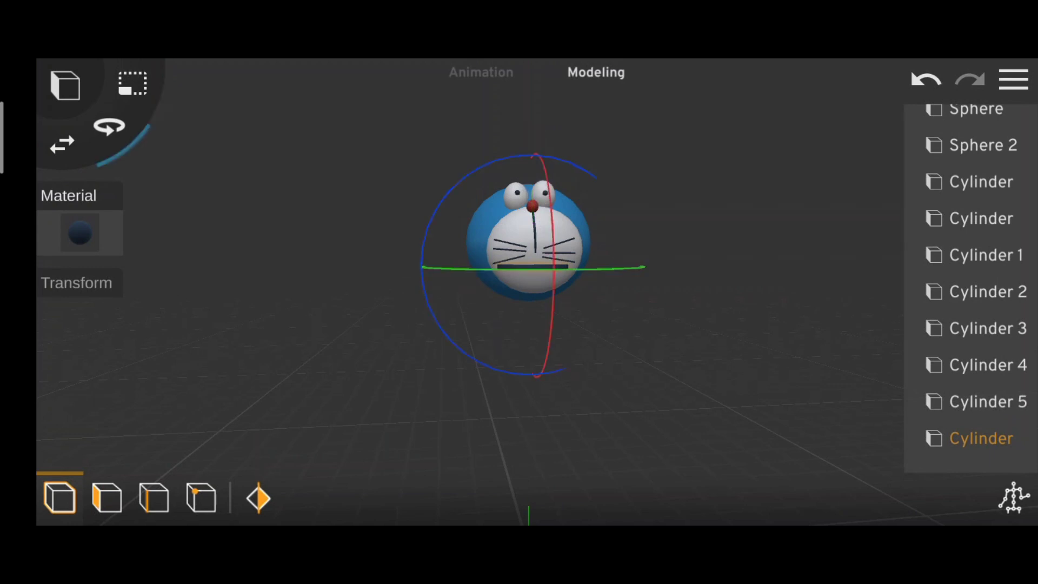
{"action": "left_click_drag", "start_coordinate": [486, 227], "coordinate": [642, 211]}
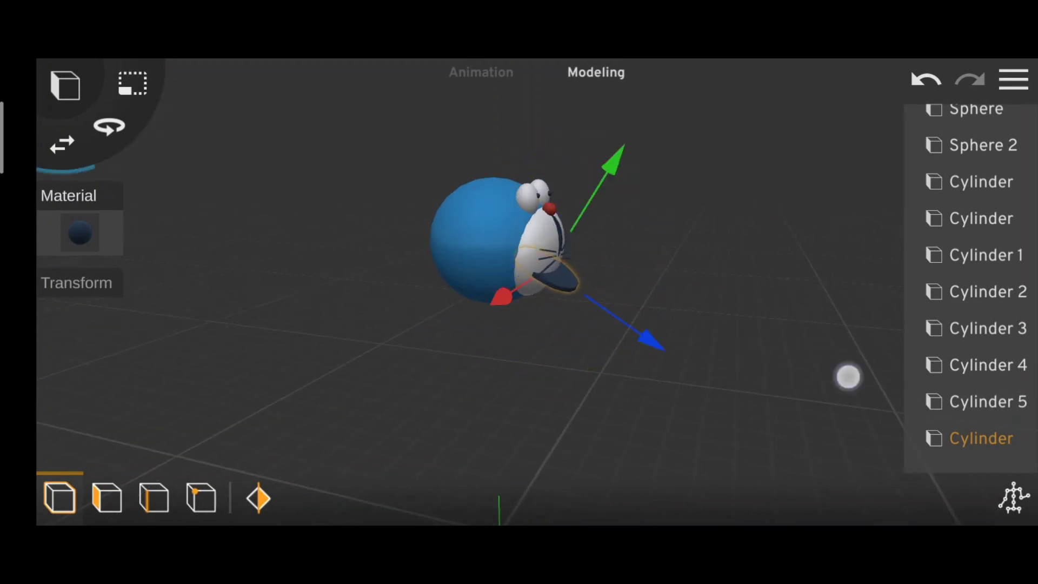
{"action": "left_click_drag", "start_coordinate": [847, 375], "coordinate": [591, 363]}
Step: Orbit and zoom to check the mouth below the whiskers from the front
{"action": "left_click_drag", "start_coordinate": [579, 156], "coordinate": [519, 348]}
{"action": "scroll", "coordinate": [681, 288], "scroll_direction": "up", "scroll_amount": 2}
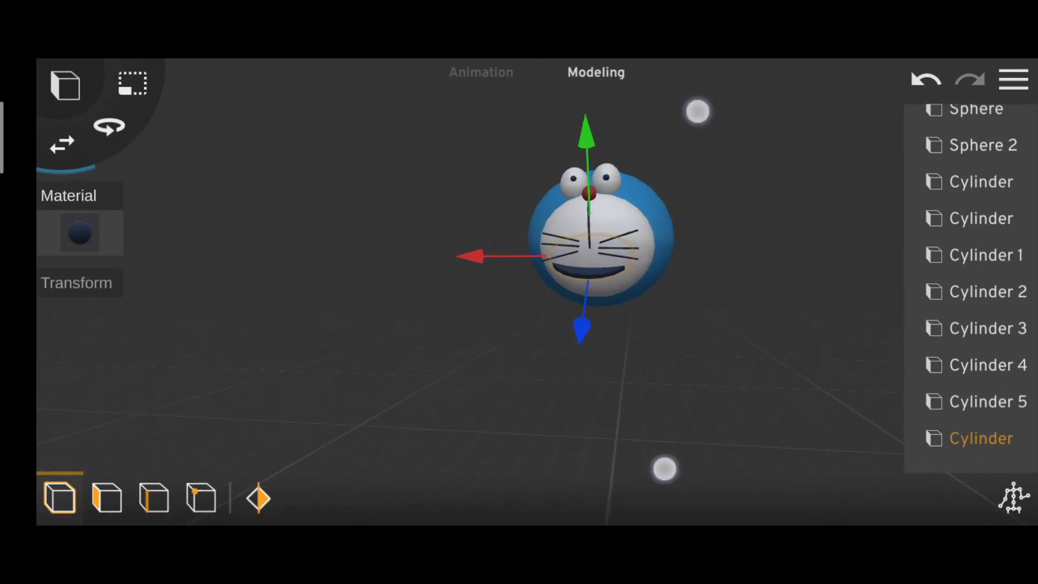
{"action": "scroll", "coordinate": [751, 324], "scroll_direction": "up", "scroll_amount": 3}
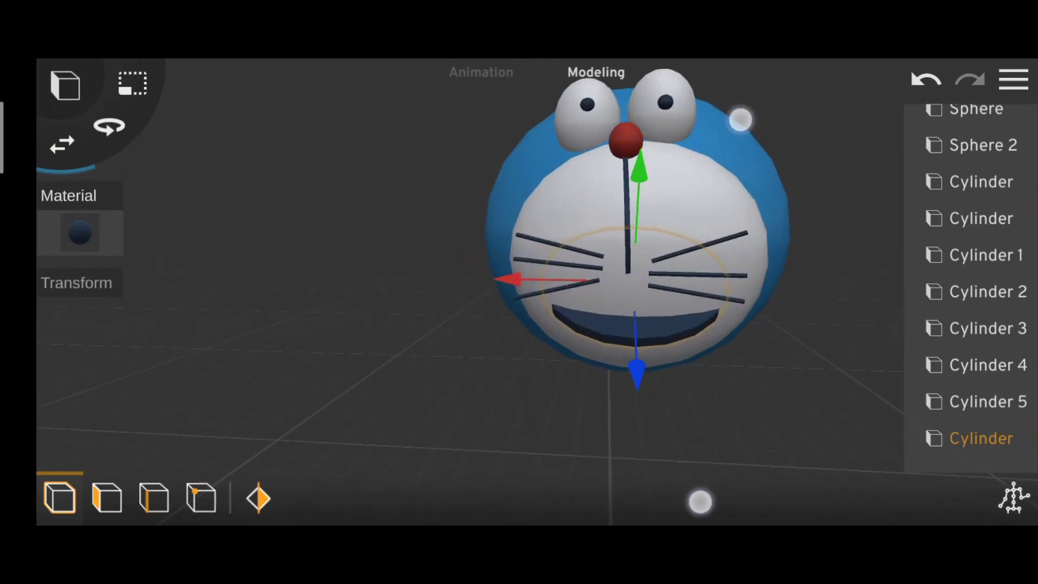
{"action": "left_click_drag", "start_coordinate": [774, 123], "coordinate": [766, 287]}
{"action": "scroll", "coordinate": [706, 330], "scroll_direction": "down", "scroll_amount": 3}
{"action": "scroll", "coordinate": [620, 409], "scroll_direction": "down", "scroll_amount": 3}
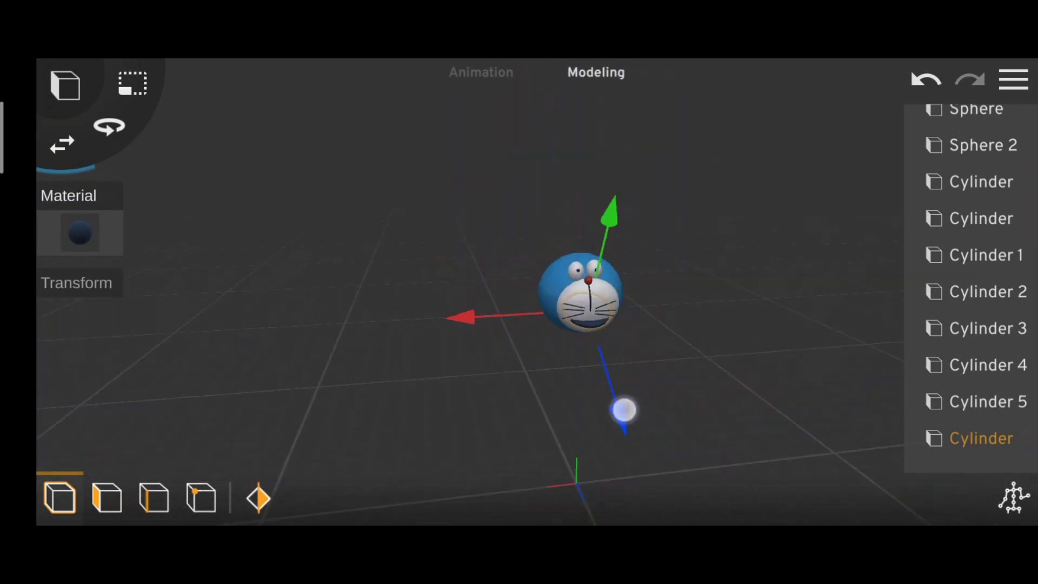
{"action": "left_click_drag", "start_coordinate": [701, 419], "coordinate": [682, 357]}
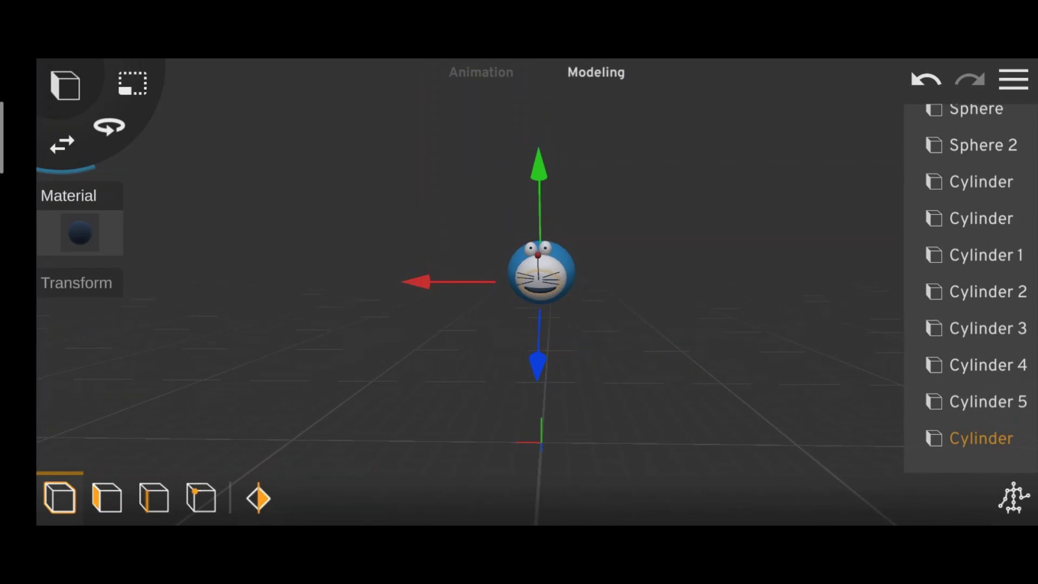
{"action": "scroll", "coordinate": [541, 270], "scroll_direction": "up", "scroll_amount": 2}
Step: Add a new sphere and give it the blue material swatch
{"action": "left_click", "coordinate": [65, 85]}
{"action": "left_click", "coordinate": [128, 151]}
{"action": "left_click", "coordinate": [80, 233]}
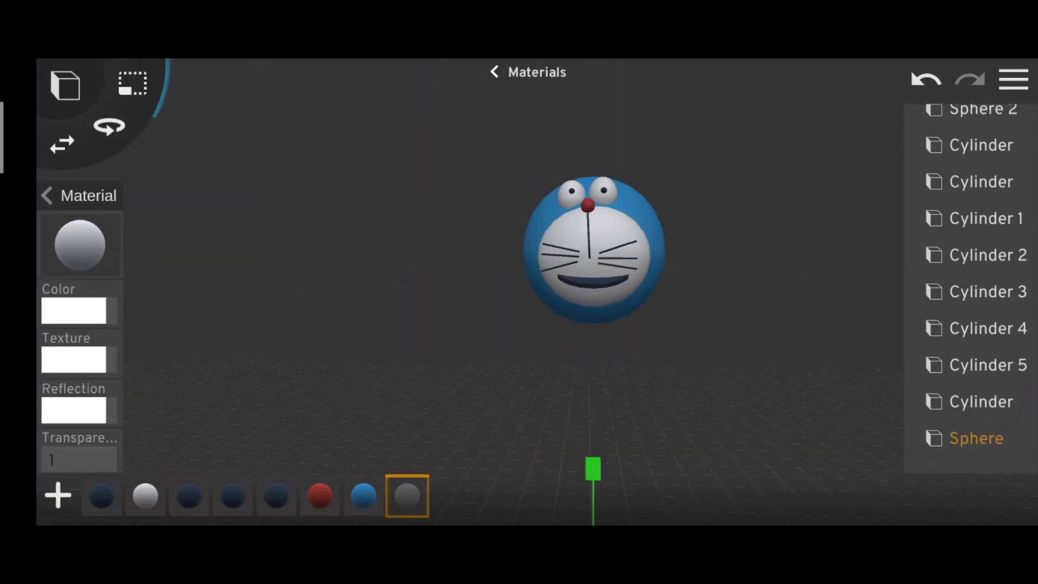
{"action": "left_click", "coordinate": [363, 495]}
{"action": "scroll", "coordinate": [702, 294], "scroll_direction": "down", "scroll_amount": 3}
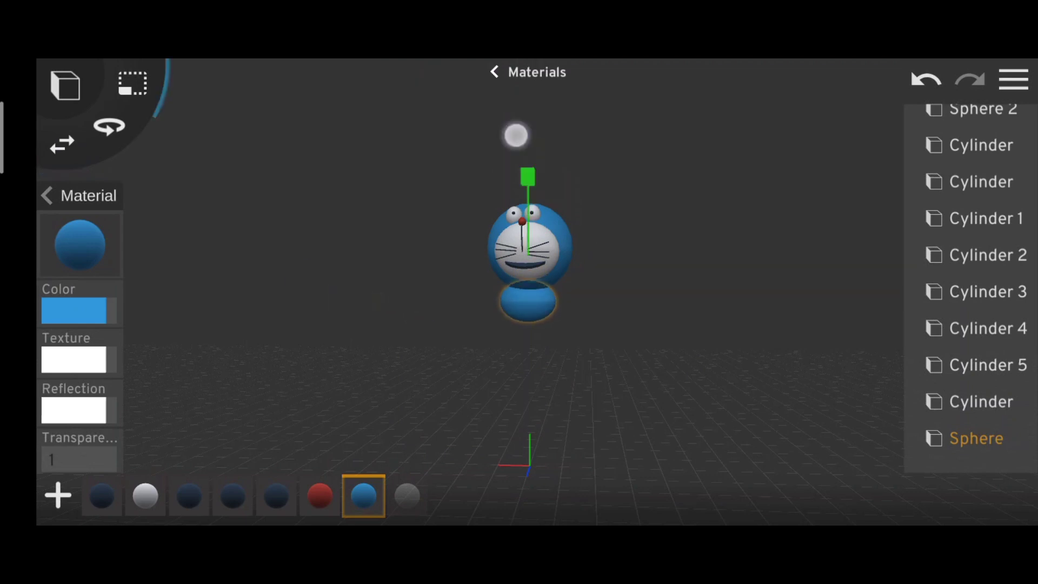
Step: Place the blue sphere under the head and widen it into an oval body
{"action": "left_click_drag", "start_coordinate": [528, 170], "coordinate": [631, 384]}
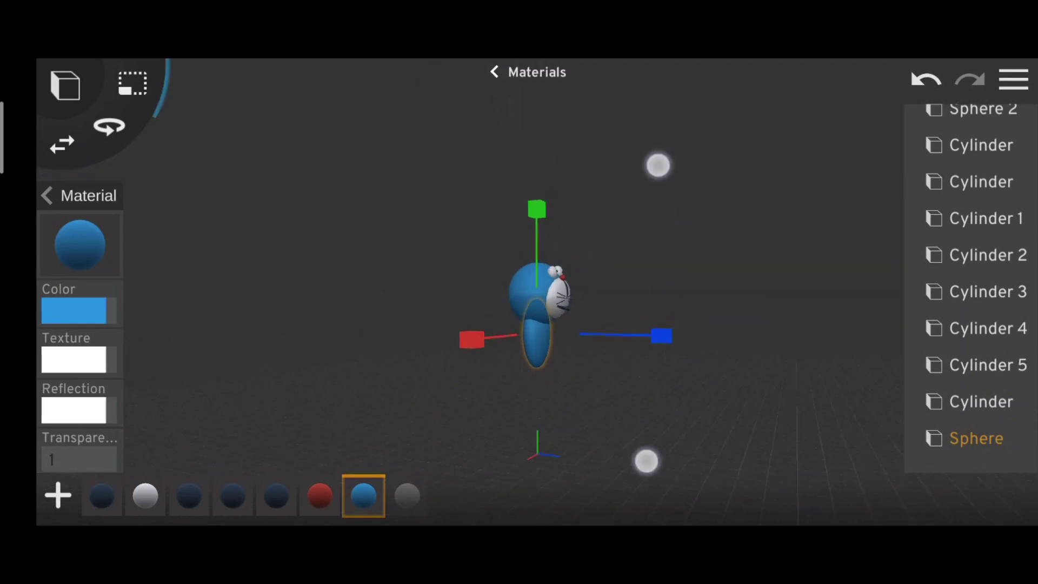
{"action": "scroll", "coordinate": [652, 313], "scroll_direction": "up", "scroll_amount": 3}
{"action": "left_click_drag", "start_coordinate": [486, 270], "coordinate": [621, 270]}
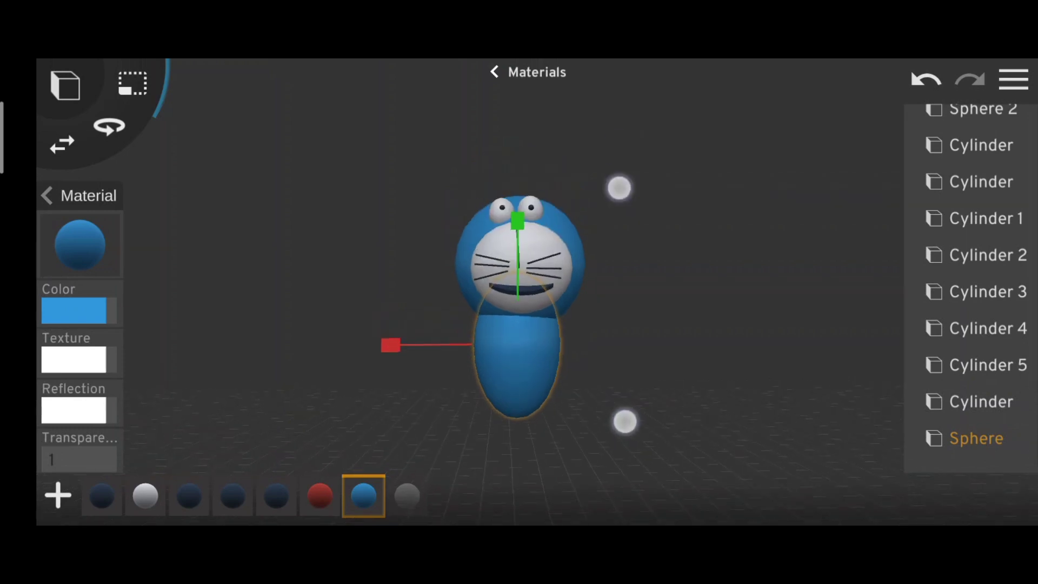
{"action": "scroll", "coordinate": [620, 302], "scroll_direction": "up", "scroll_amount": 2}
{"action": "left_click_drag", "start_coordinate": [514, 365], "coordinate": [722, 354]}
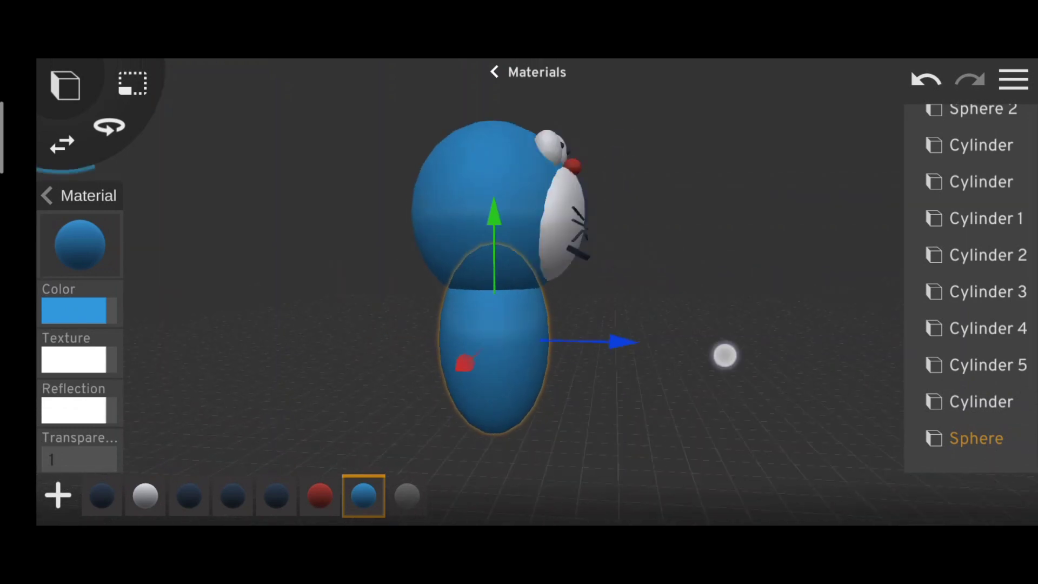
{"action": "left_click_drag", "start_coordinate": [656, 345], "coordinate": [447, 416]}
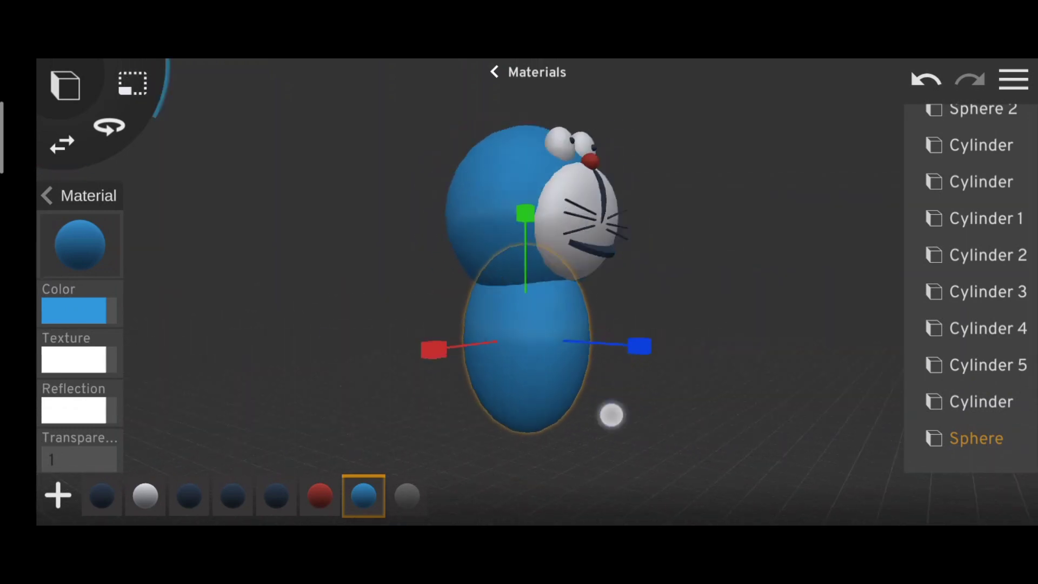
{"action": "mouse_move", "coordinate": [611, 414]}
{"action": "left_mouse_down"}
{"action": "mouse_move", "coordinate": [363, 375]}
{"action": "mouse_move", "coordinate": [585, 340]}
{"action": "left_mouse_up"}
{"action": "left_click_drag", "start_coordinate": [455, 332], "coordinate": [433, 332]}
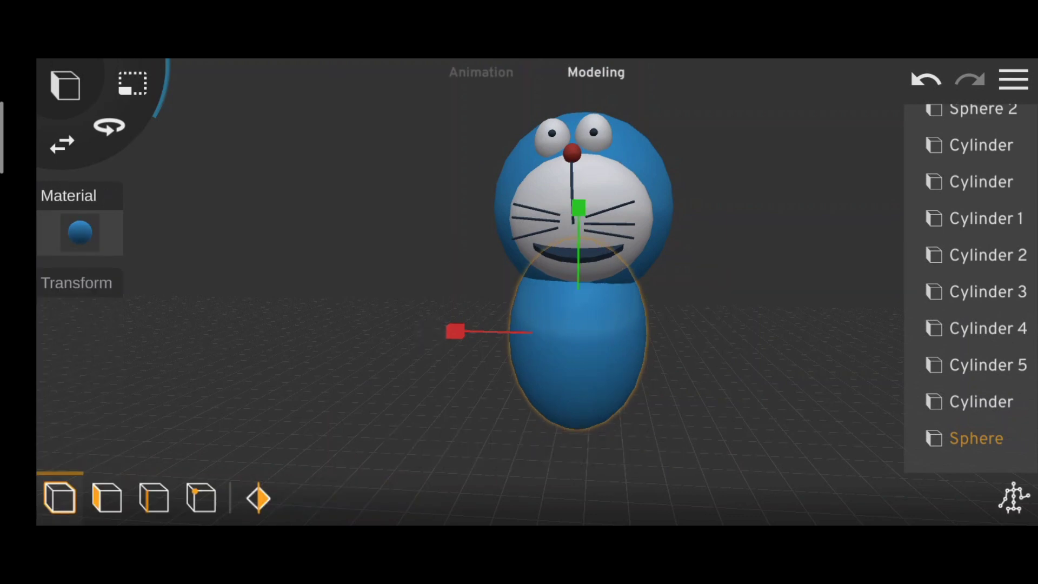
{"action": "mouse_move", "coordinate": [649, 351]}
{"action": "left_mouse_down"}
{"action": "mouse_move", "coordinate": [852, 375]}
{"action": "mouse_move", "coordinate": [521, 437]}
{"action": "mouse_move", "coordinate": [327, 396]}
{"action": "mouse_move", "coordinate": [776, 328]}
{"action": "mouse_move", "coordinate": [713, 274]}
{"action": "left_mouse_up"}
Step: Switch the body sphere into face edit mode, inspect its mesh, then return to object mode
{"action": "scroll", "coordinate": [679, 275], "scroll_direction": "down", "scroll_amount": 2}
{"action": "left_click", "coordinate": [107, 497]}
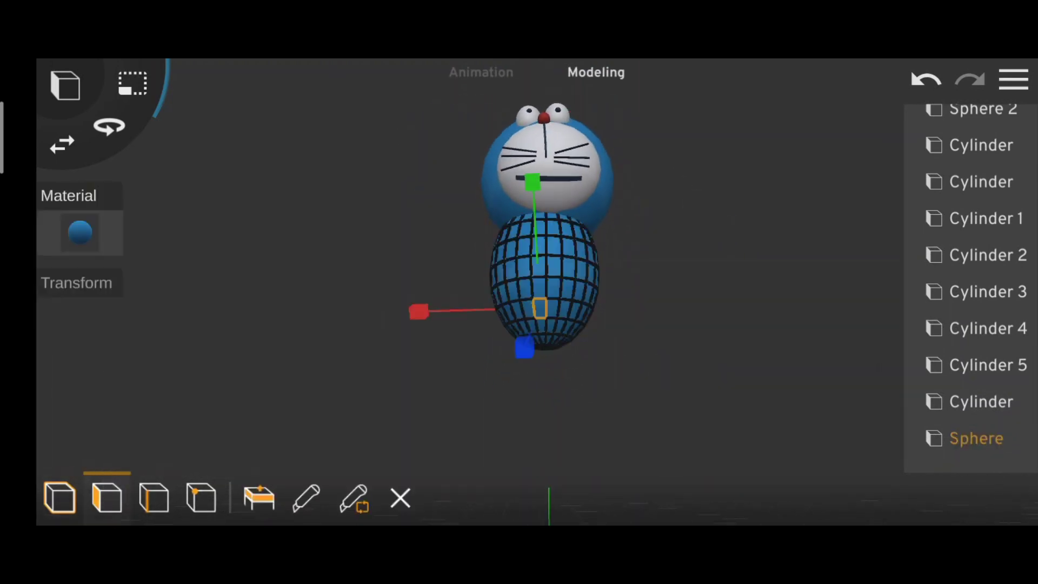
{"action": "left_click_drag", "start_coordinate": [637, 326], "coordinate": [598, 394]}
{"action": "scroll", "coordinate": [682, 311], "scroll_direction": "up", "scroll_amount": 3}
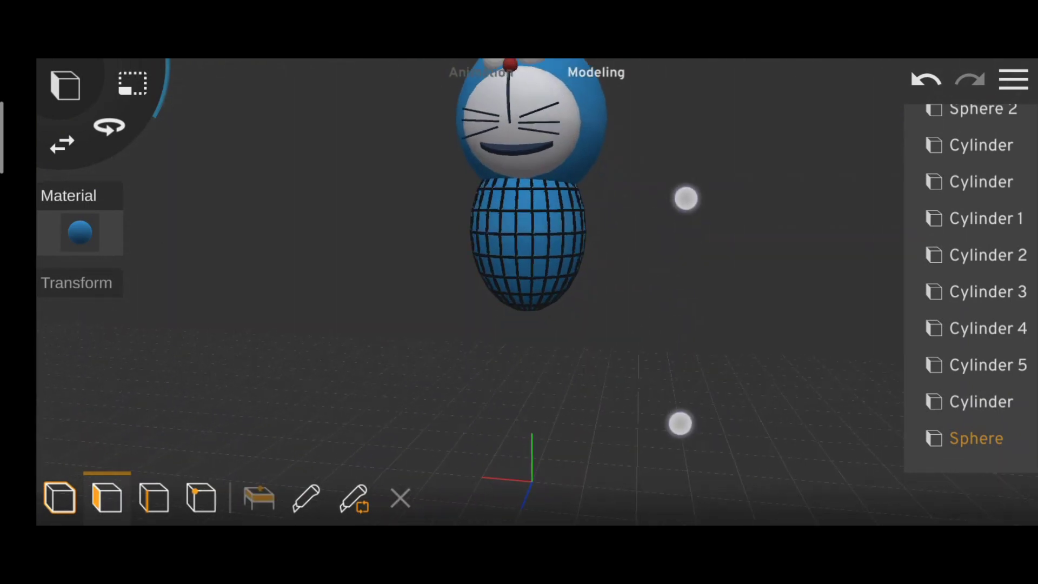
{"action": "scroll", "coordinate": [683, 310], "scroll_direction": "down", "scroll_amount": 2}
{"action": "left_click", "coordinate": [59, 497]}
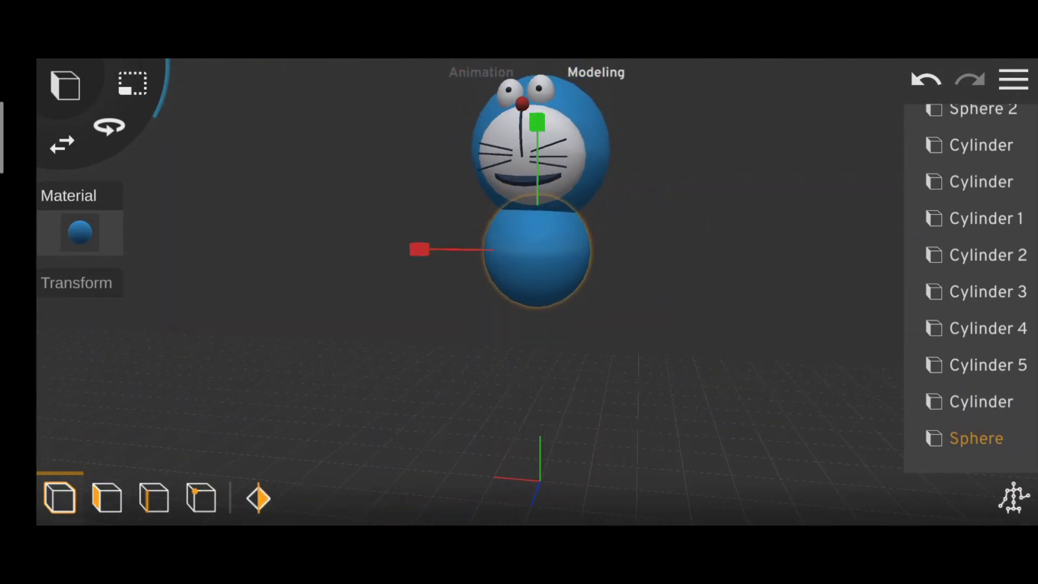
Step: Reselect and then deselect the body, bring Doraemon to face the camera, and show the shapes panel
{"action": "left_click_drag", "start_coordinate": [854, 324], "coordinate": [829, 325]}
{"action": "left_click", "coordinate": [829, 324]}
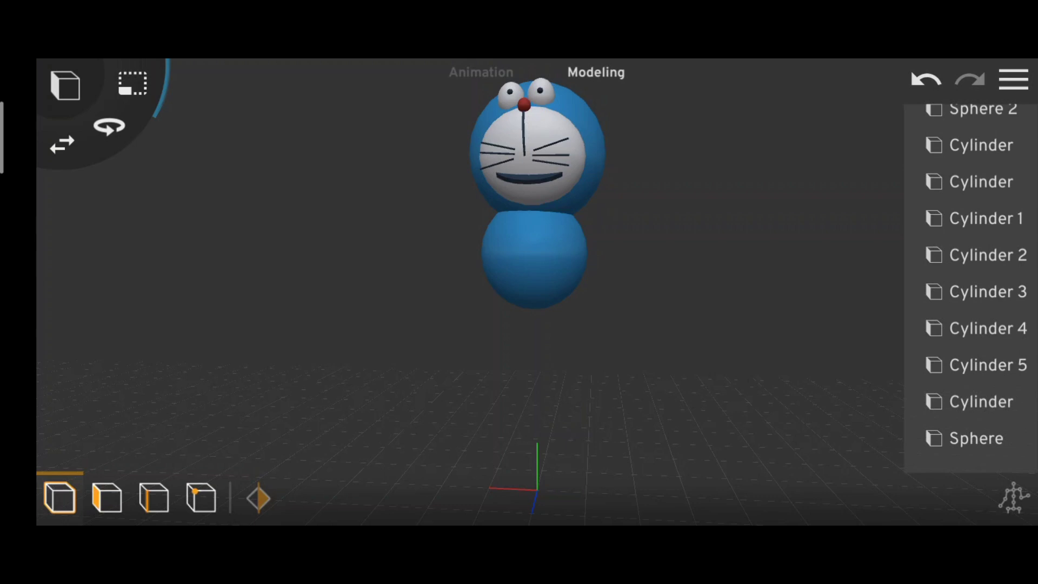
{"action": "left_click", "coordinate": [534, 264]}
{"action": "left_click", "coordinate": [538, 259]}
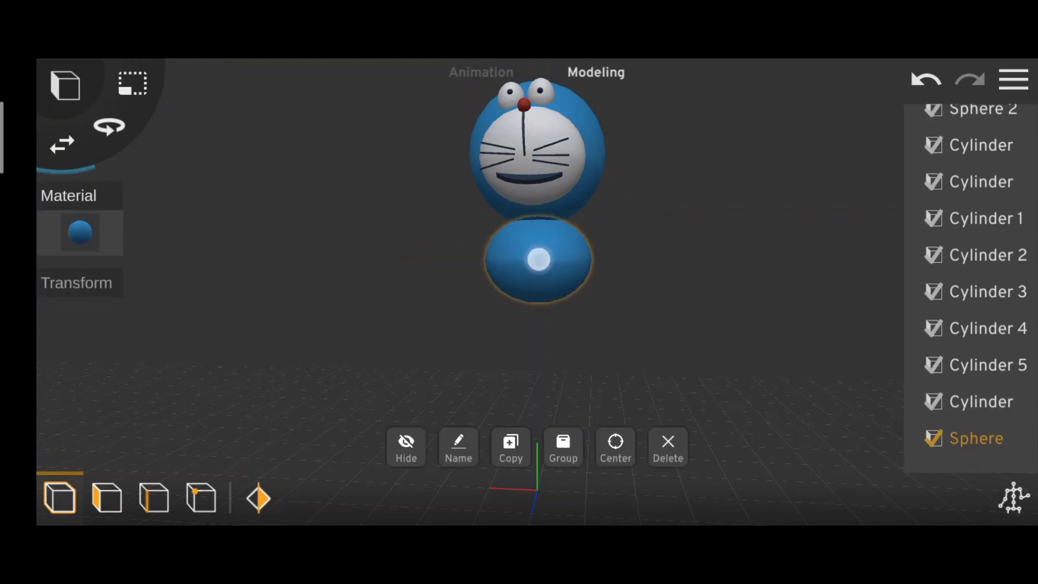
{"action": "mouse_move", "coordinate": [540, 378]}
{"action": "left_mouse_down"}
{"action": "mouse_move", "coordinate": [695, 382]}
{"action": "mouse_move", "coordinate": [407, 357]}
{"action": "mouse_move", "coordinate": [357, 306]}
{"action": "left_mouse_up"}
{"action": "left_click", "coordinate": [447, 347]}
{"action": "mouse_move", "coordinate": [712, 362]}
{"action": "left_mouse_down"}
{"action": "mouse_move", "coordinate": [697, 331]}
{"action": "mouse_move", "coordinate": [727, 332]}
{"action": "mouse_move", "coordinate": [686, 267]}
{"action": "mouse_move", "coordinate": [655, 167]}
{"action": "left_mouse_up"}
{"action": "left_click", "coordinate": [65, 84]}
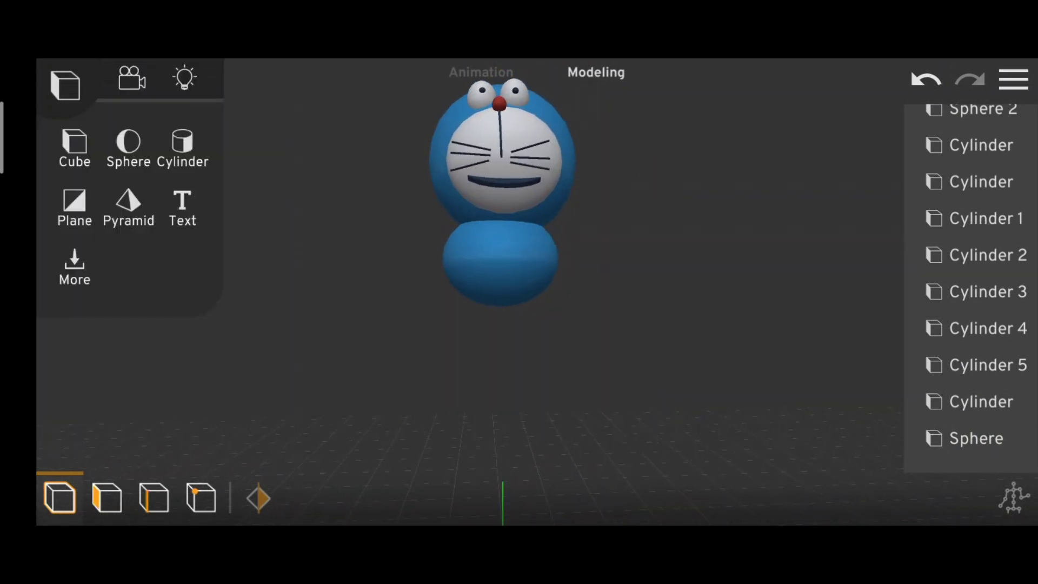
Step: Add a blue cylinder under the body and widen it into a leg
{"action": "left_click", "coordinate": [182, 146]}
{"action": "left_click", "coordinate": [81, 233]}
{"action": "left_click", "coordinate": [363, 496]}
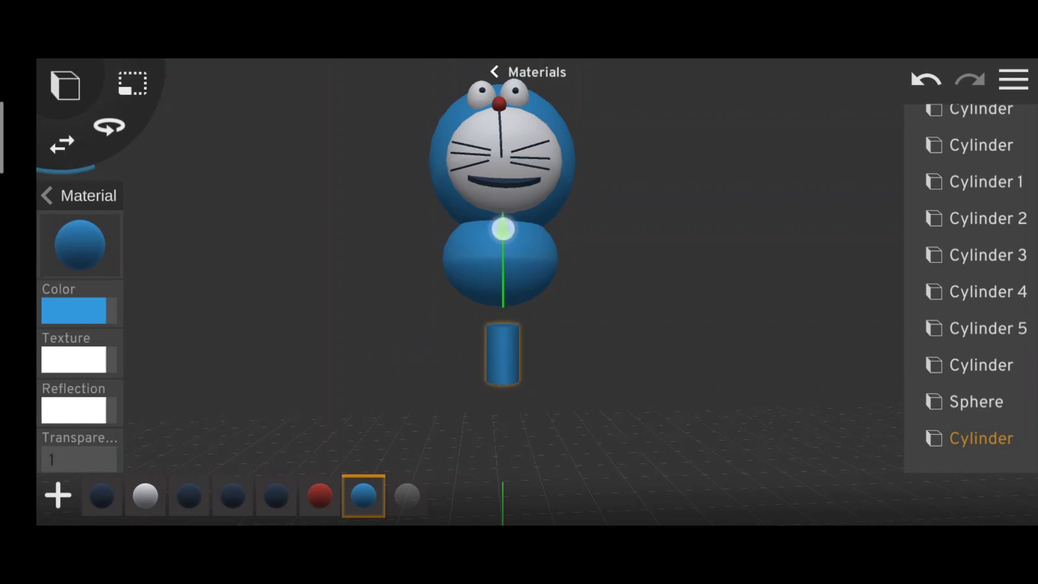
{"action": "left_click_drag", "start_coordinate": [502, 229], "coordinate": [502, 206]}
{"action": "left_click_drag", "start_coordinate": [420, 323], "coordinate": [348, 322]}
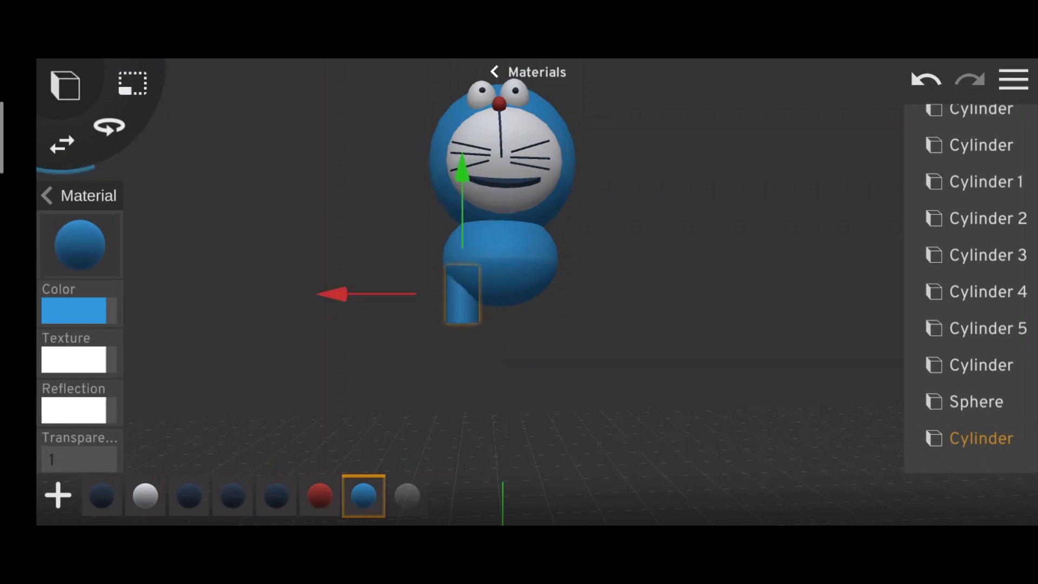
{"action": "scroll", "coordinate": [524, 311], "scroll_direction": "up", "scroll_amount": 5}
{"action": "mouse_move", "coordinate": [591, 387]}
{"action": "left_mouse_down"}
{"action": "mouse_move", "coordinate": [780, 301]}
{"action": "mouse_move", "coordinate": [821, 318]}
{"action": "left_mouse_up"}
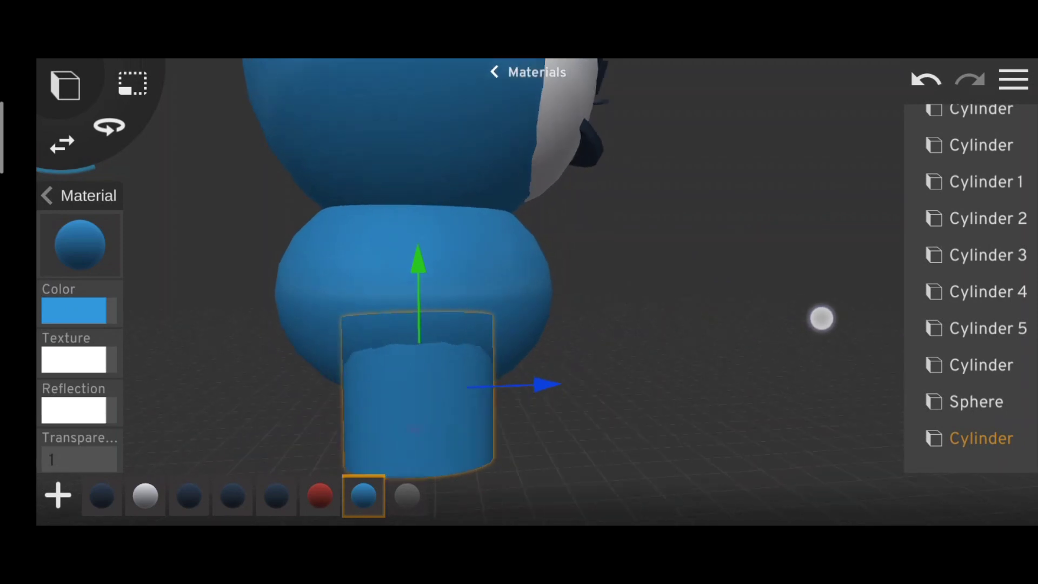
{"action": "mouse_move", "coordinate": [278, 352]}
{"action": "left_mouse_down"}
{"action": "mouse_move", "coordinate": [326, 362]}
{"action": "mouse_move", "coordinate": [264, 366]}
{"action": "left_mouse_up"}
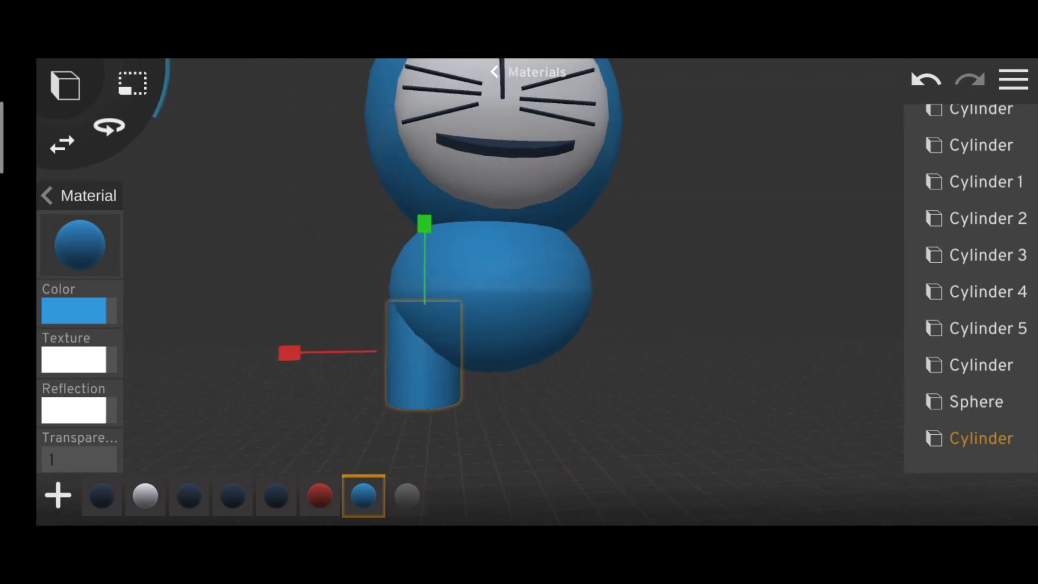
Step: Nudge the leg into place under the body and return to a front view
{"action": "left_click", "coordinate": [63, 144]}
{"action": "left_click_drag", "start_coordinate": [435, 363], "coordinate": [427, 355]}
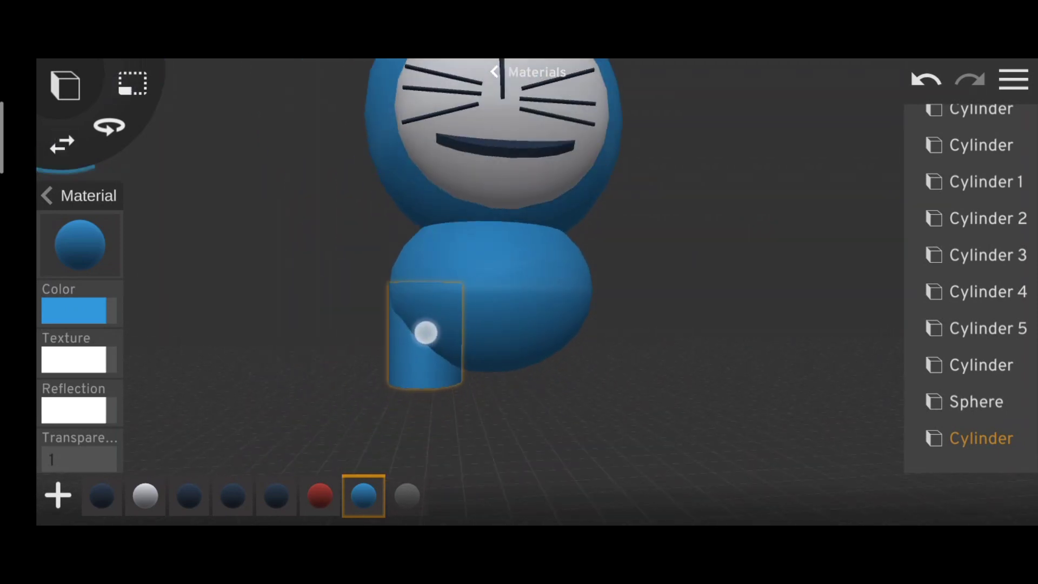
{"action": "scroll", "coordinate": [666, 293], "scroll_direction": "up", "scroll_amount": 3}
{"action": "left_click", "coordinate": [133, 82]}
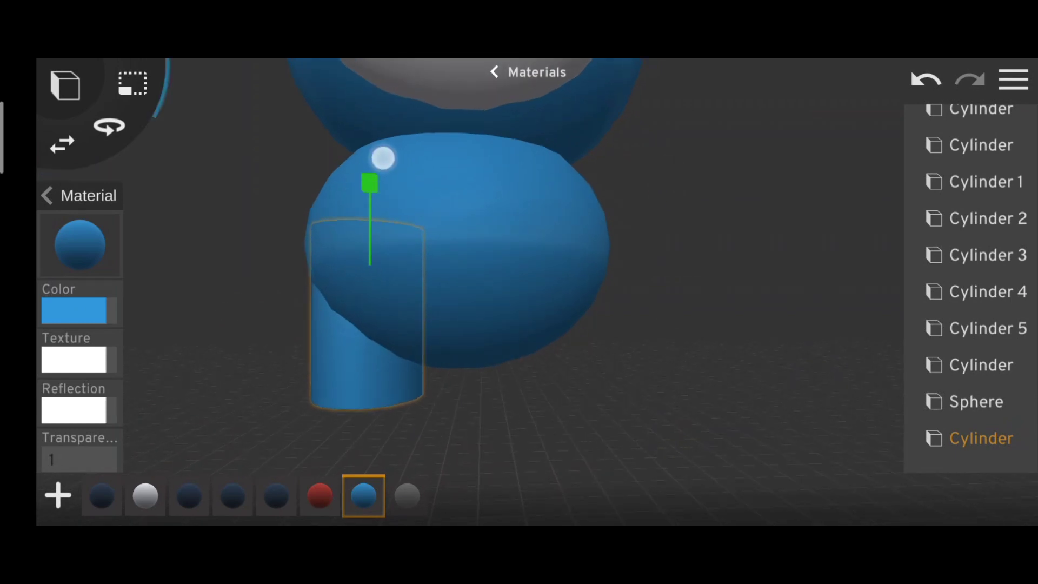
{"action": "left_click", "coordinate": [62, 144]}
{"action": "mouse_move", "coordinate": [373, 183]}
{"action": "left_mouse_down"}
{"action": "mouse_move", "coordinate": [746, 377]}
{"action": "mouse_move", "coordinate": [647, 379]}
{"action": "left_mouse_up"}
{"action": "left_click", "coordinate": [440, 366]}
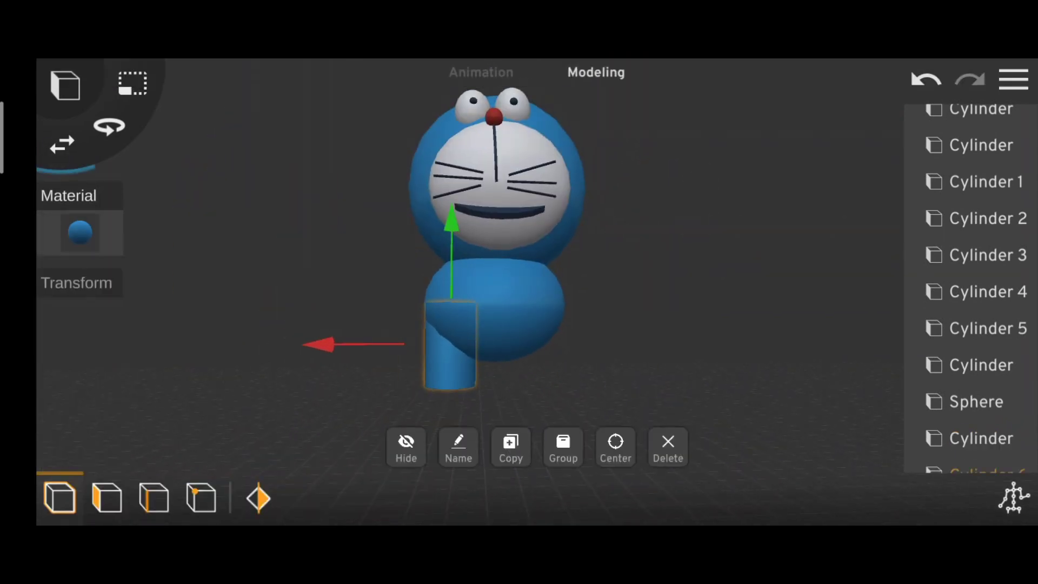
Step: Slide the second leg to the right side beneath the body
{"action": "left_click_drag", "start_coordinate": [318, 375], "coordinate": [412, 376]}
{"action": "scroll", "coordinate": [487, 298], "scroll_direction": "up", "scroll_amount": 5}
{"action": "left_click", "coordinate": [254, 371]}
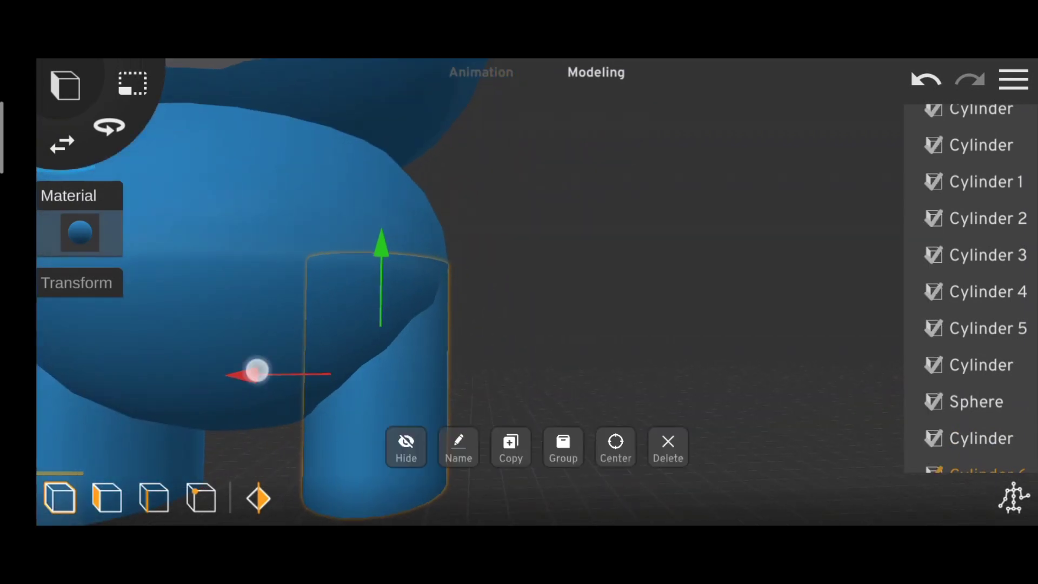
{"action": "left_click", "coordinate": [237, 365]}
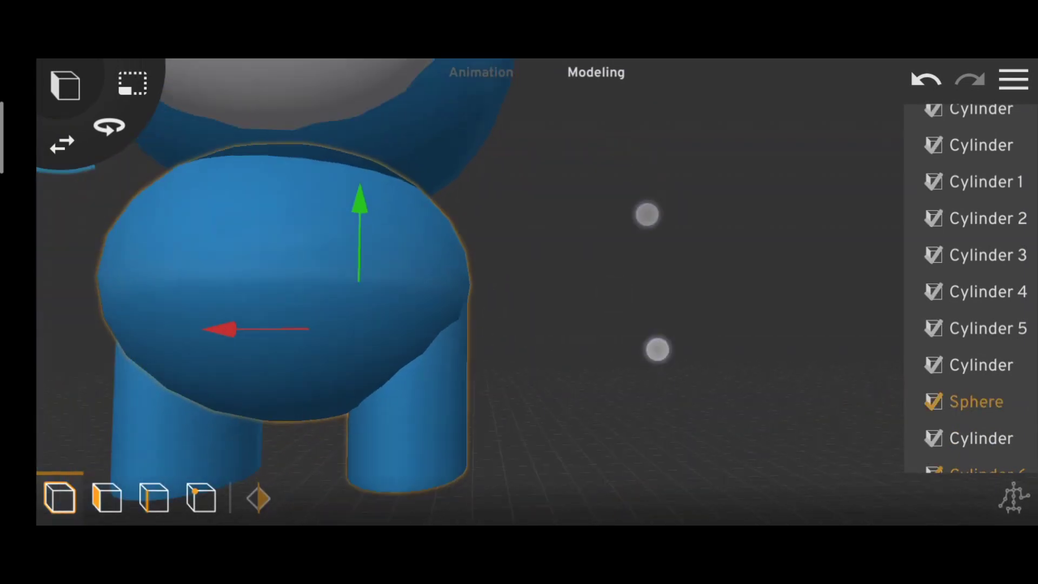
{"action": "mouse_move", "coordinate": [656, 351]}
{"action": "left_mouse_down"}
{"action": "mouse_move", "coordinate": [406, 384]}
{"action": "mouse_move", "coordinate": [634, 337]}
{"action": "mouse_move", "coordinate": [559, 345]}
{"action": "left_mouse_up"}
{"action": "left_click", "coordinate": [753, 352]}
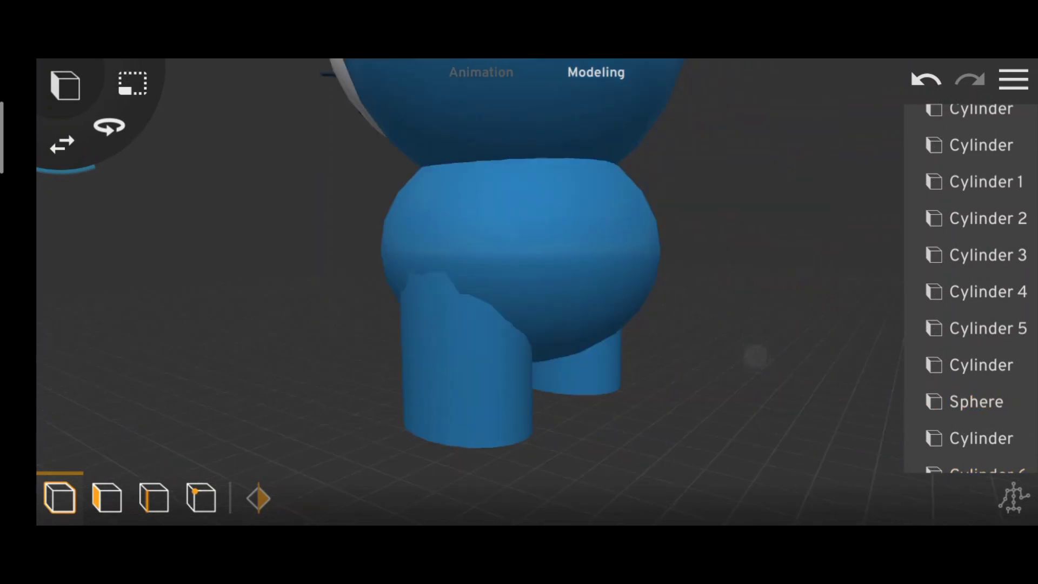
{"action": "mouse_move", "coordinate": [753, 352]}
{"action": "left_mouse_down"}
{"action": "mouse_move", "coordinate": [720, 313]}
{"action": "mouse_move", "coordinate": [689, 400]}
{"action": "left_mouse_up"}
Step: Add another new cylinder to the scene
{"action": "scroll", "coordinate": [644, 274], "scroll_direction": "up", "scroll_amount": 3}
{"action": "scroll", "coordinate": [573, 260], "scroll_direction": "down", "scroll_amount": 3}
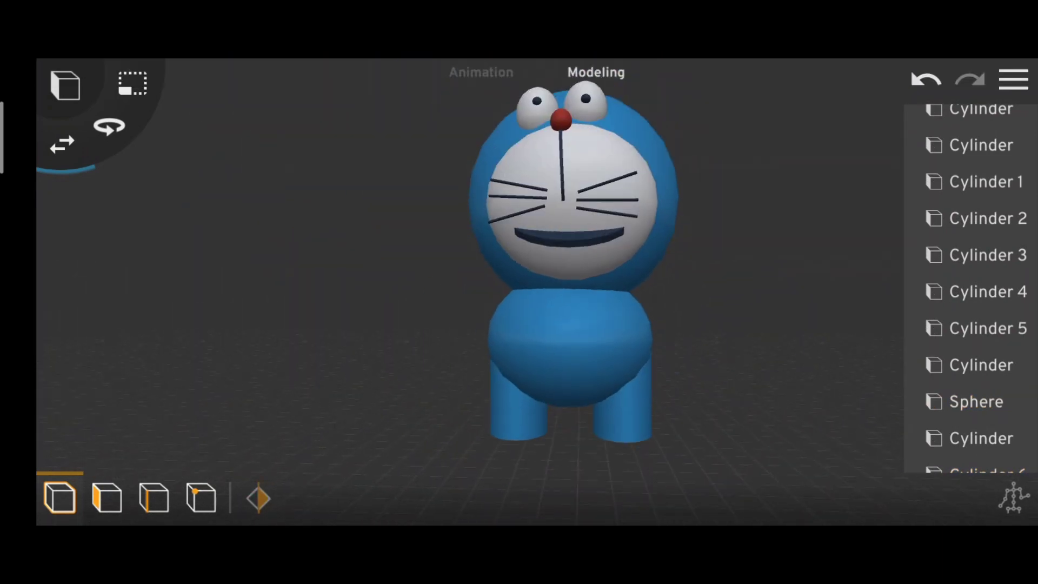
{"action": "left_click", "coordinate": [65, 84]}
{"action": "left_click", "coordinate": [183, 148]}
Step: Move the new cylinder aside and set its material colour to blue
{"action": "scroll", "coordinate": [703, 279], "scroll_direction": "down", "scroll_amount": 3}
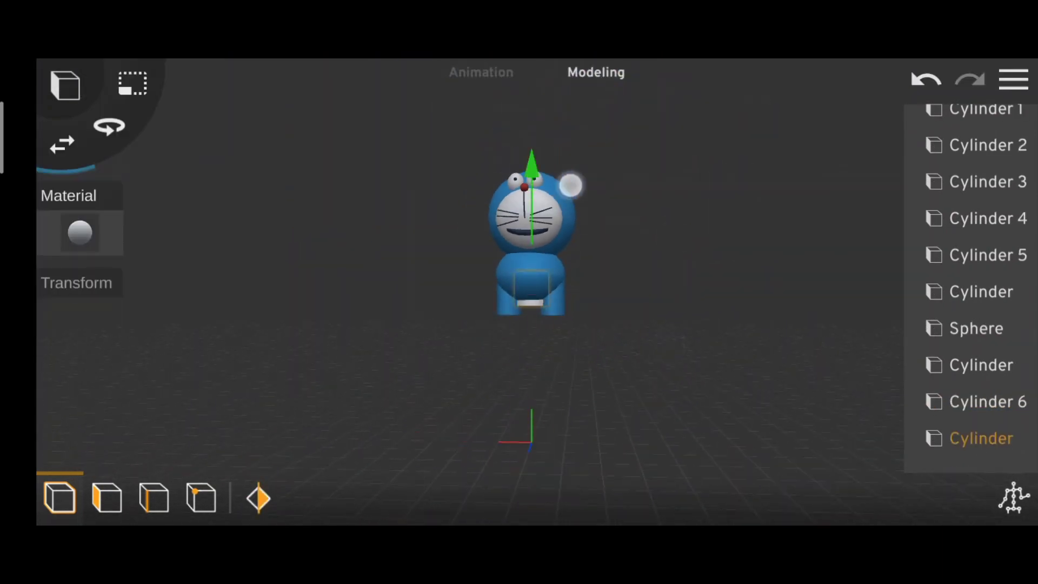
{"action": "mouse_move", "coordinate": [569, 183]}
{"action": "left_mouse_down"}
{"action": "mouse_move", "coordinate": [505, 305]}
{"action": "mouse_move", "coordinate": [469, 304]}
{"action": "left_mouse_up"}
{"action": "left_click", "coordinate": [80, 233]}
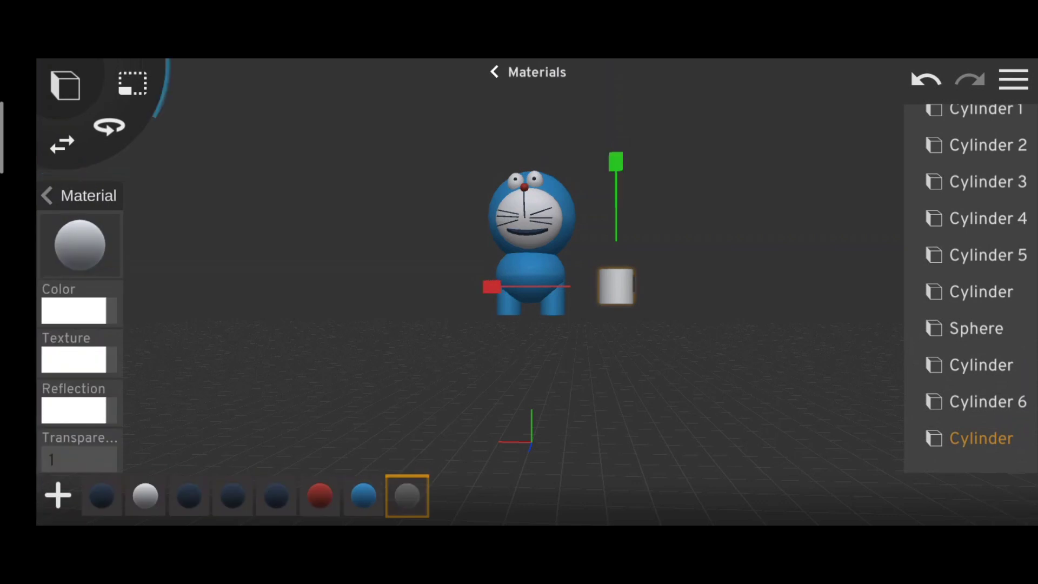
{"action": "left_click", "coordinate": [74, 310]}
{"action": "left_click", "coordinate": [511, 497]}
{"action": "left_click", "coordinate": [1009, 498]}
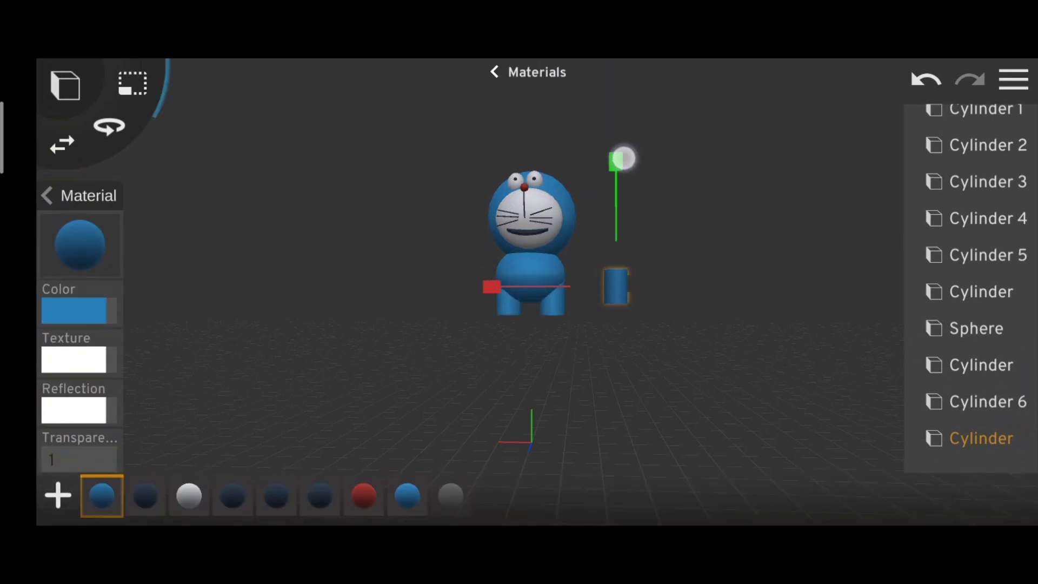
{"action": "left_click", "coordinate": [494, 289]}
Step: Tilt the blue cylinder and attach it to the body's side as an arm
{"action": "left_click_drag", "start_coordinate": [711, 424], "coordinate": [618, 368]}
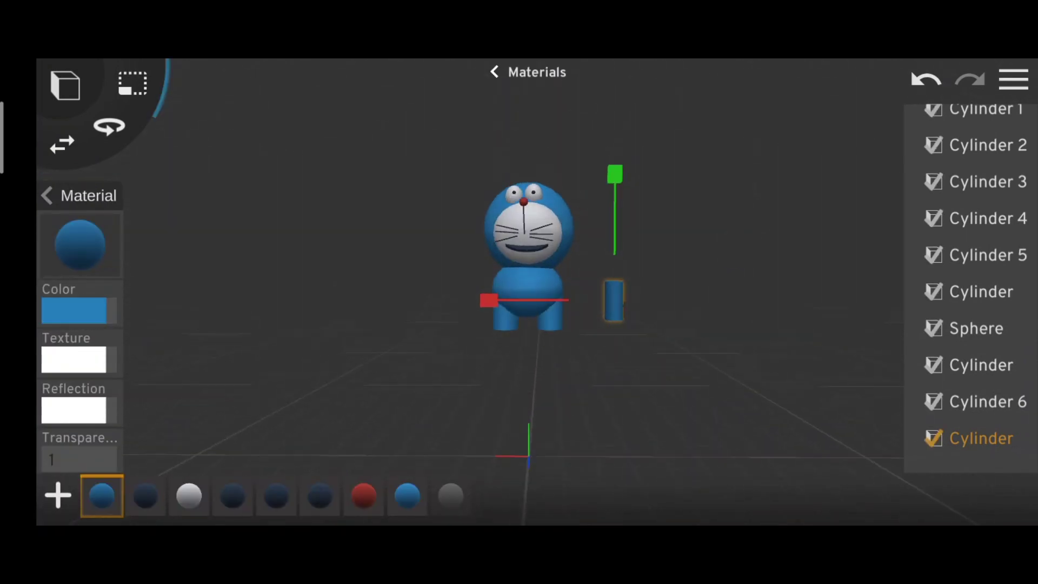
{"action": "left_click", "coordinate": [108, 126]}
{"action": "left_click_drag", "start_coordinate": [537, 373], "coordinate": [647, 418]}
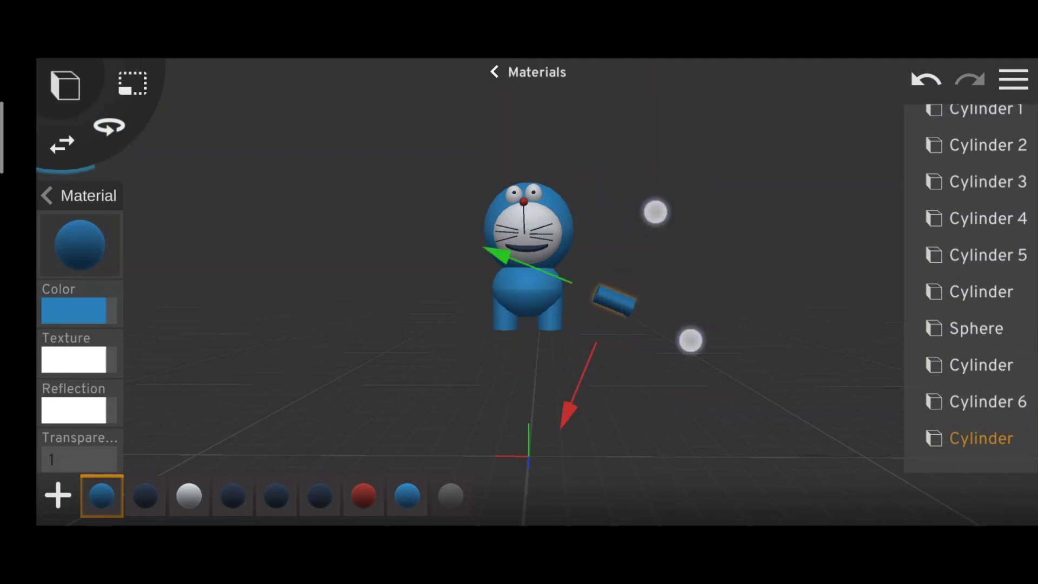
{"action": "scroll", "coordinate": [530, 259], "scroll_direction": "up", "scroll_amount": 5}
{"action": "left_click_drag", "start_coordinate": [440, 283], "coordinate": [325, 234]}
{"action": "left_click", "coordinate": [292, 324]}
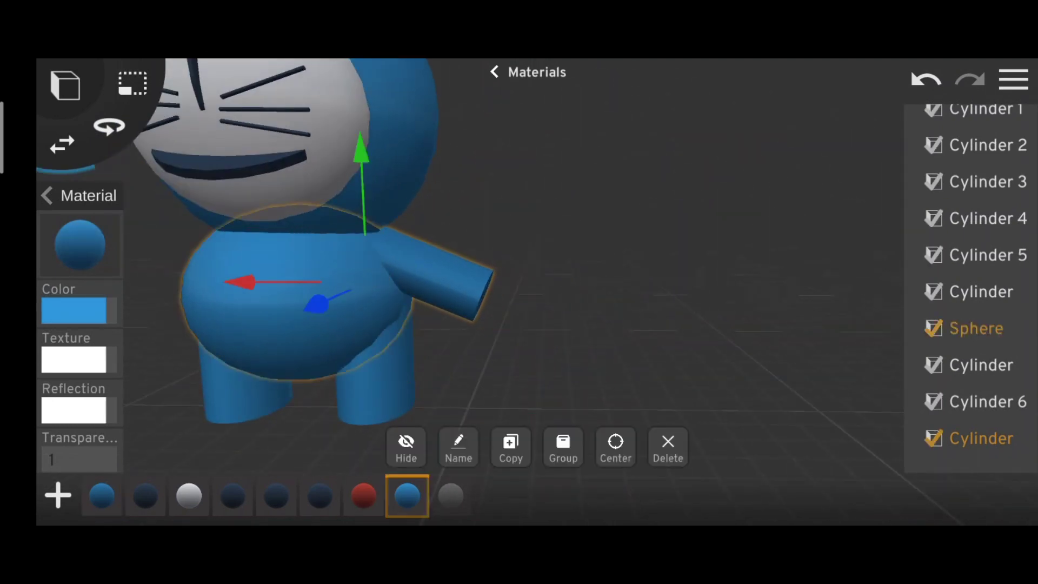
{"action": "scroll", "coordinate": [670, 259], "scroll_direction": "up", "scroll_amount": 5}
{"action": "left_click", "coordinate": [322, 258]}
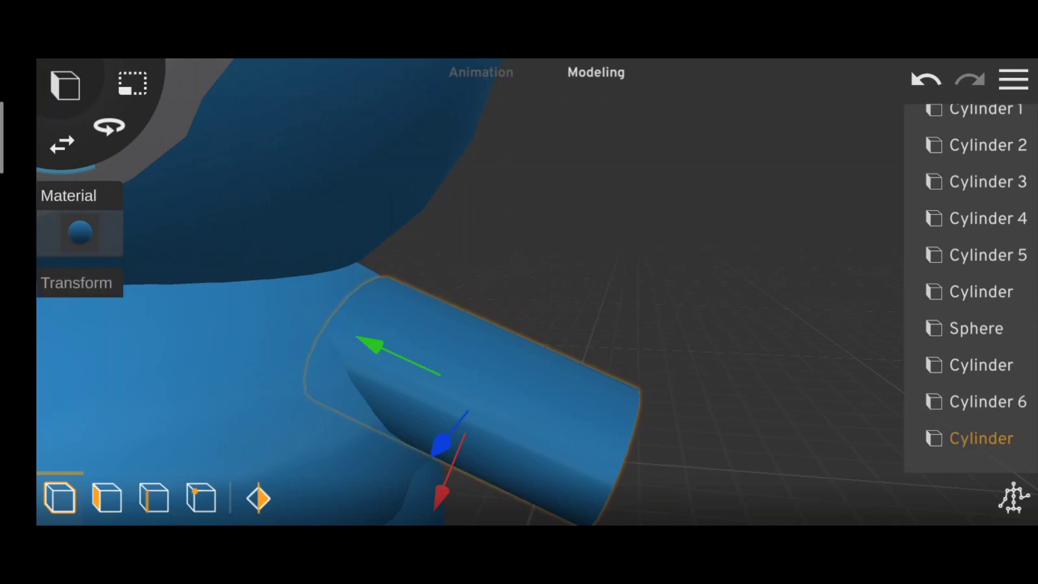
{"action": "left_click_drag", "start_coordinate": [518, 303], "coordinate": [486, 324]}
{"action": "left_click", "coordinate": [476, 314]}
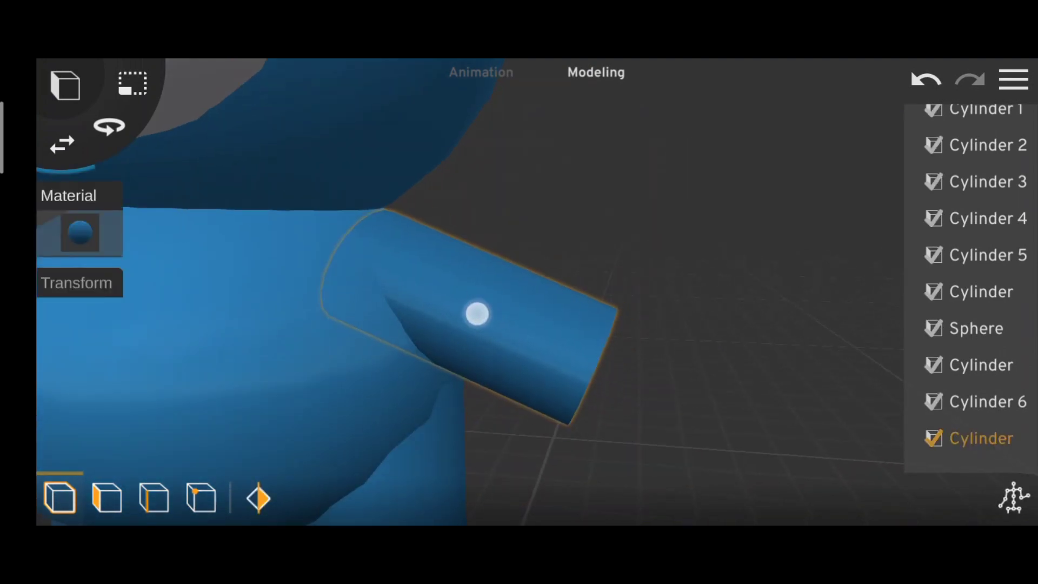
{"action": "scroll", "coordinate": [477, 313], "scroll_direction": "down", "scroll_amount": 3}
Step: Duplicate the arm and mirror the copy onto the other side of the body
{"action": "left_click_drag", "start_coordinate": [641, 422], "coordinate": [325, 407]}
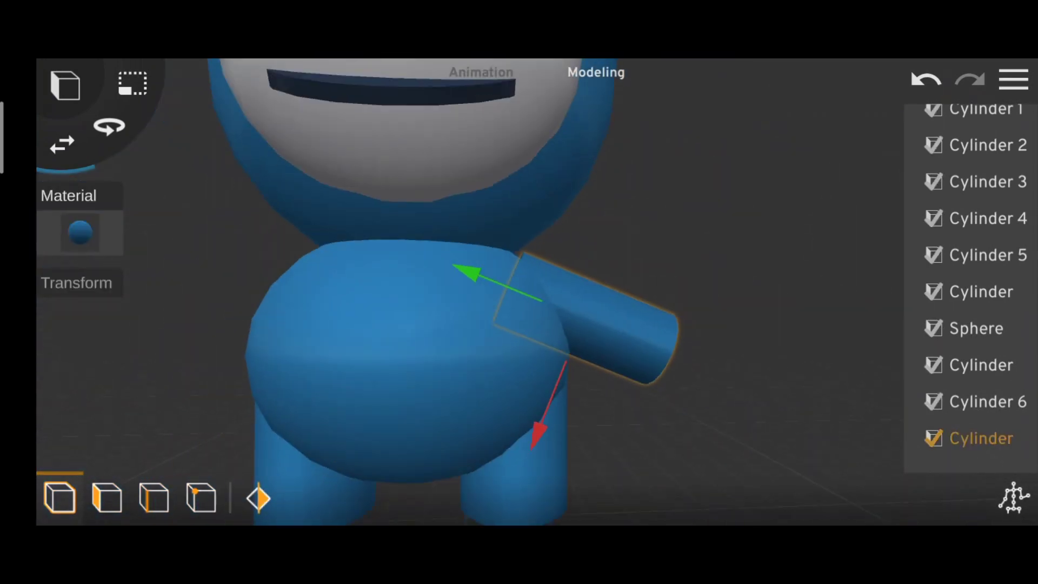
{"action": "left_click", "coordinate": [568, 329]}
{"action": "left_click_drag", "start_coordinate": [541, 324], "coordinate": [261, 317]}
{"action": "scroll", "coordinate": [658, 299], "scroll_direction": "down", "scroll_amount": 3}
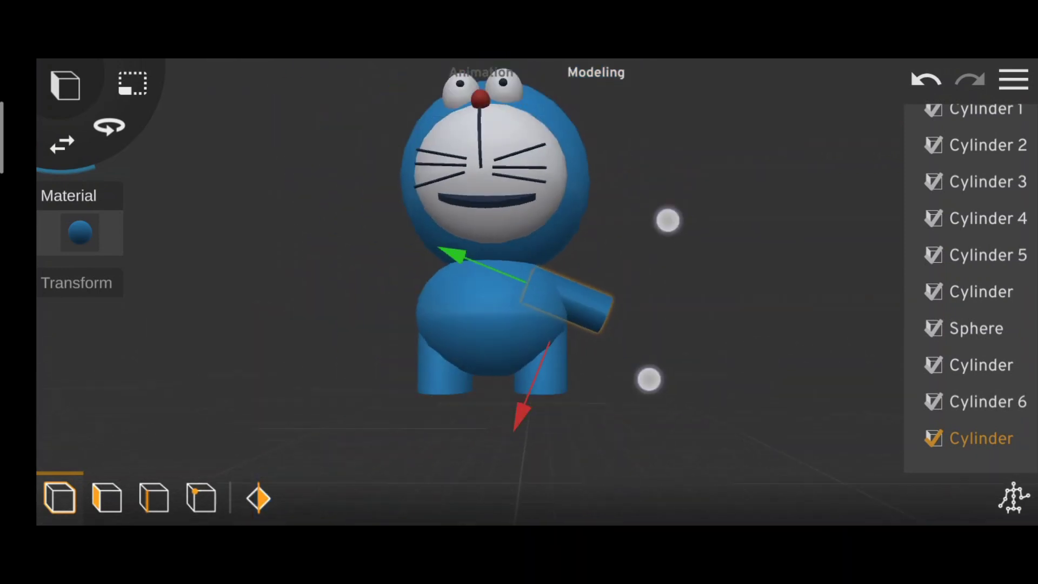
{"action": "scroll", "coordinate": [658, 300], "scroll_direction": "down", "scroll_amount": 2}
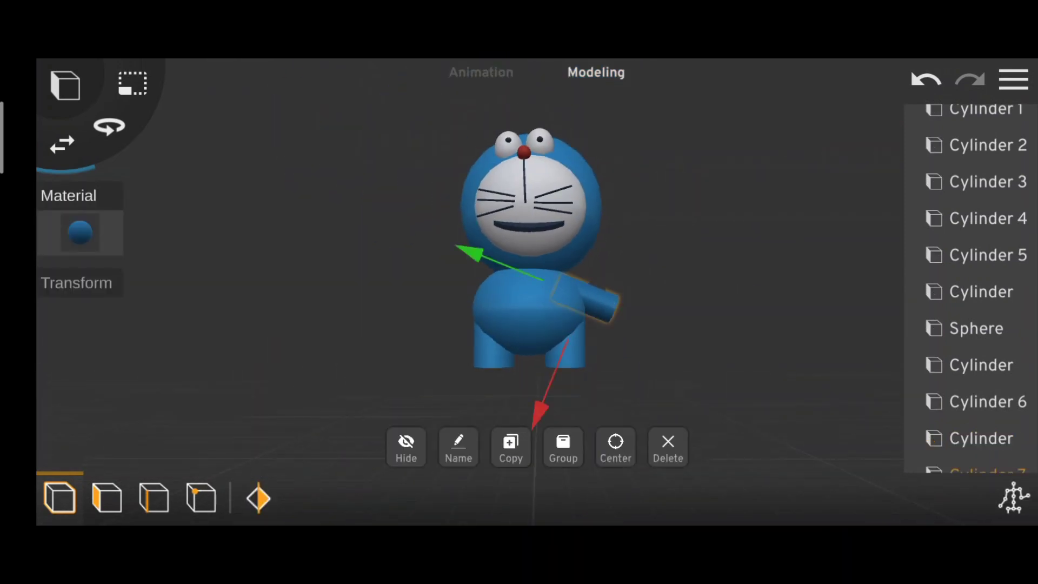
{"action": "left_click", "coordinate": [510, 447]}
{"action": "left_click_drag", "start_coordinate": [458, 299], "coordinate": [296, 232]}
{"action": "mouse_move", "coordinate": [512, 315]}
{"action": "left_mouse_down"}
{"action": "mouse_move", "coordinate": [345, 128]}
{"action": "mouse_move", "coordinate": [412, 173]}
{"action": "left_mouse_up"}
Step: Adjust the copied arm and view the whole character
{"action": "left_click", "coordinate": [62, 144]}
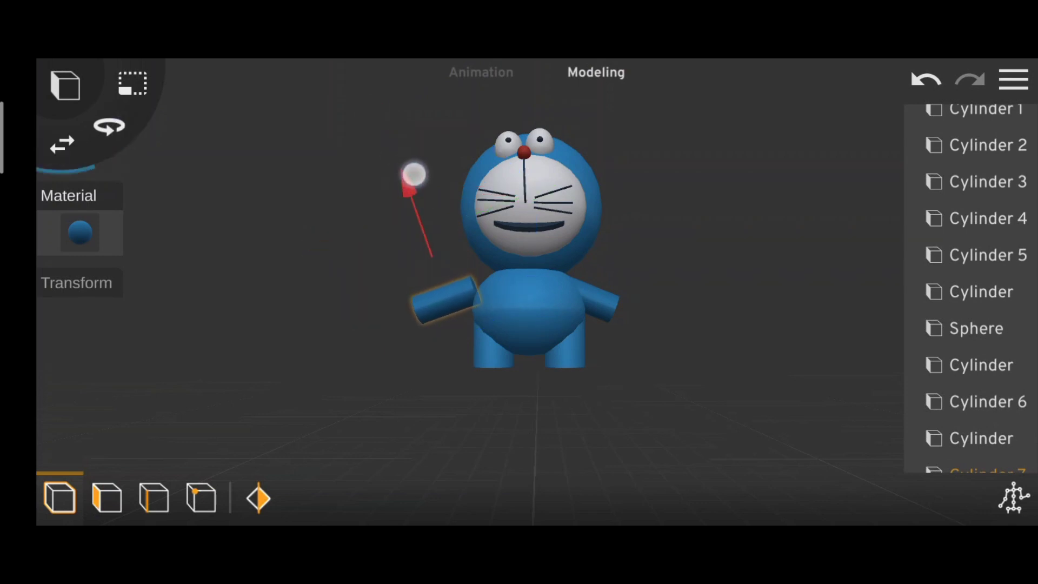
{"action": "scroll", "coordinate": [524, 355], "scroll_direction": "up", "scroll_amount": 3}
{"action": "left_click", "coordinate": [390, 321]}
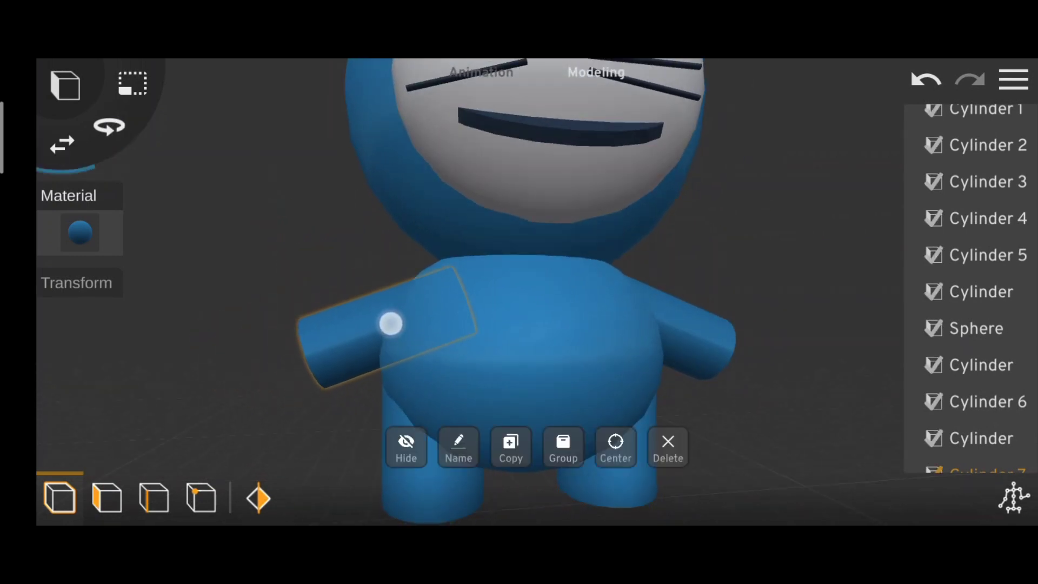
{"action": "mouse_move", "coordinate": [595, 346]}
{"action": "left_mouse_down"}
{"action": "mouse_move", "coordinate": [804, 347]}
{"action": "mouse_move", "coordinate": [343, 292]}
{"action": "mouse_move", "coordinate": [480, 373]}
{"action": "mouse_move", "coordinate": [701, 366]}
{"action": "left_mouse_up"}
{"action": "scroll", "coordinate": [670, 297], "scroll_direction": "up", "scroll_amount": 3}
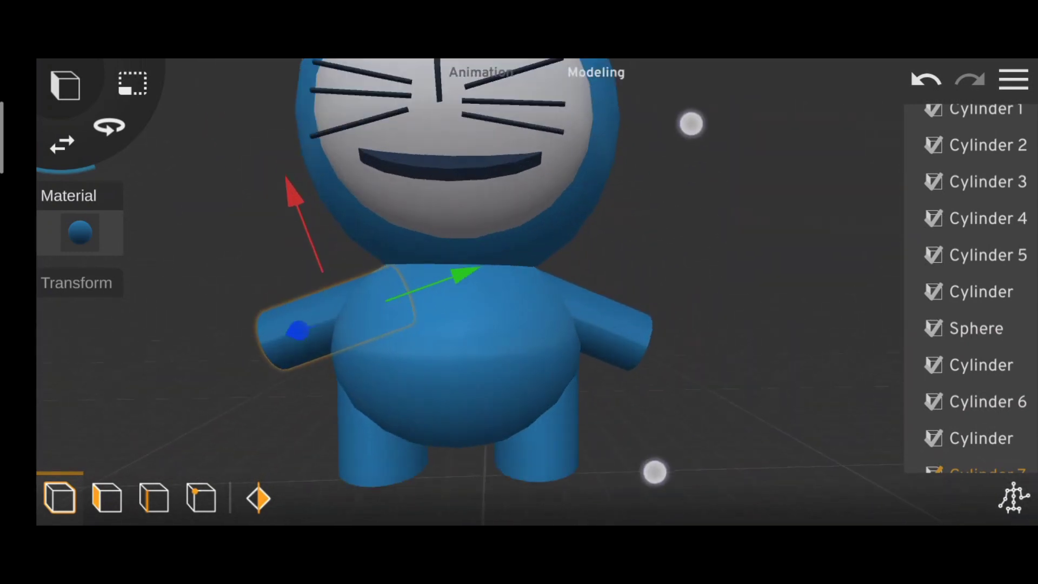
{"action": "scroll", "coordinate": [708, 313], "scroll_direction": "down", "scroll_amount": 3}
Step: Orbit around the new white sphere near the end of the right arm
{"action": "scroll", "coordinate": [708, 314], "scroll_direction": "down", "scroll_amount": 3}
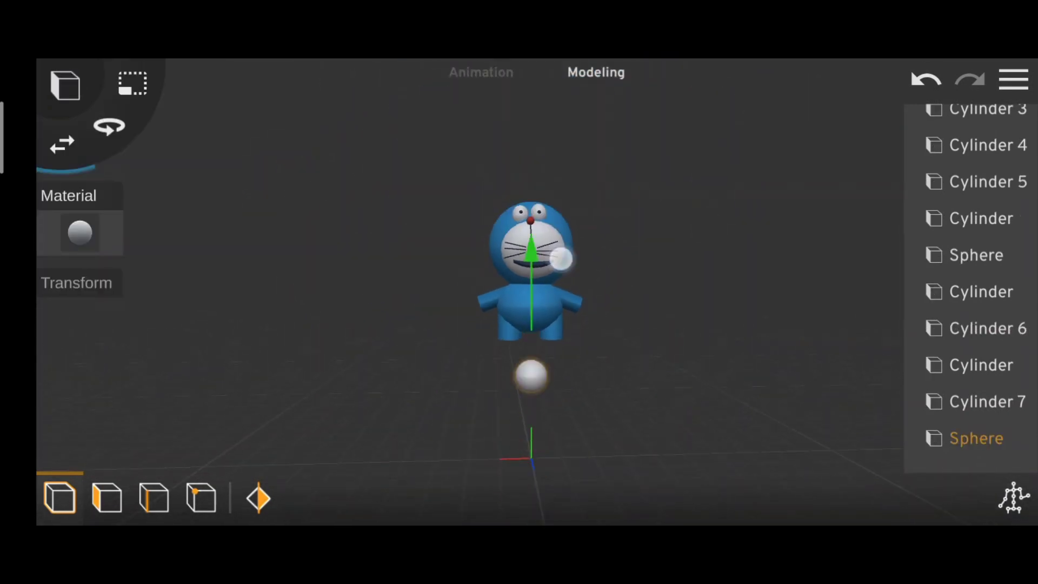
{"action": "scroll", "coordinate": [677, 322], "scroll_direction": "up", "scroll_amount": 5}
{"action": "left_click_drag", "start_coordinate": [584, 424], "coordinate": [376, 373]}
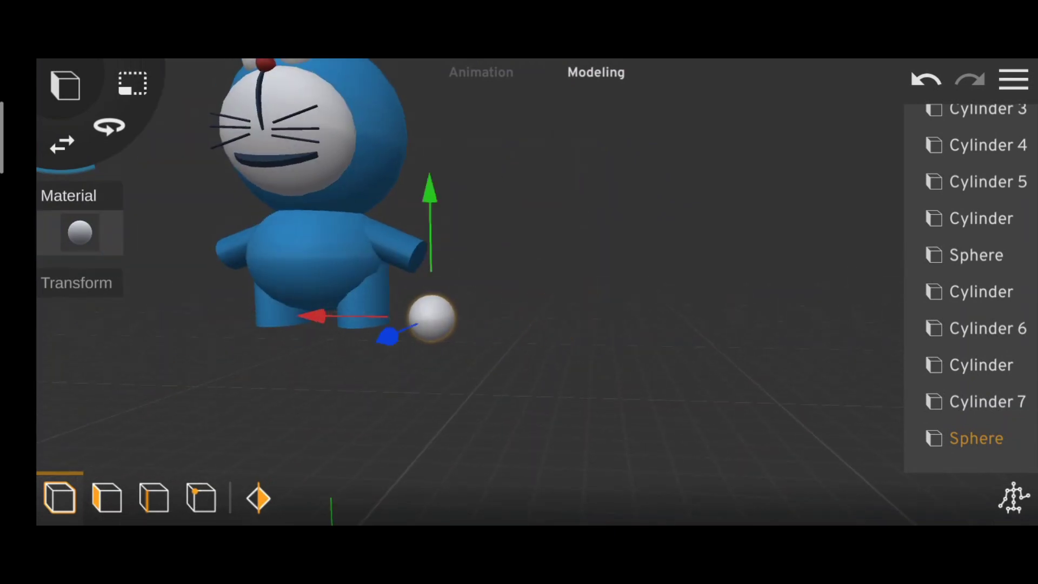
{"action": "scroll", "coordinate": [586, 99], "scroll_direction": "up", "scroll_amount": 3}
{"action": "mouse_move", "coordinate": [586, 99]}
{"action": "left_mouse_down"}
{"action": "mouse_move", "coordinate": [220, 255]}
{"action": "mouse_move", "coordinate": [419, 317]}
{"action": "left_mouse_up"}
{"action": "scroll", "coordinate": [501, 303], "scroll_direction": "up", "scroll_amount": 3}
{"action": "scroll", "coordinate": [501, 303], "scroll_direction": "down", "scroll_amount": 3}
{"action": "left_click_drag", "start_coordinate": [533, 303], "coordinate": [544, 373]}
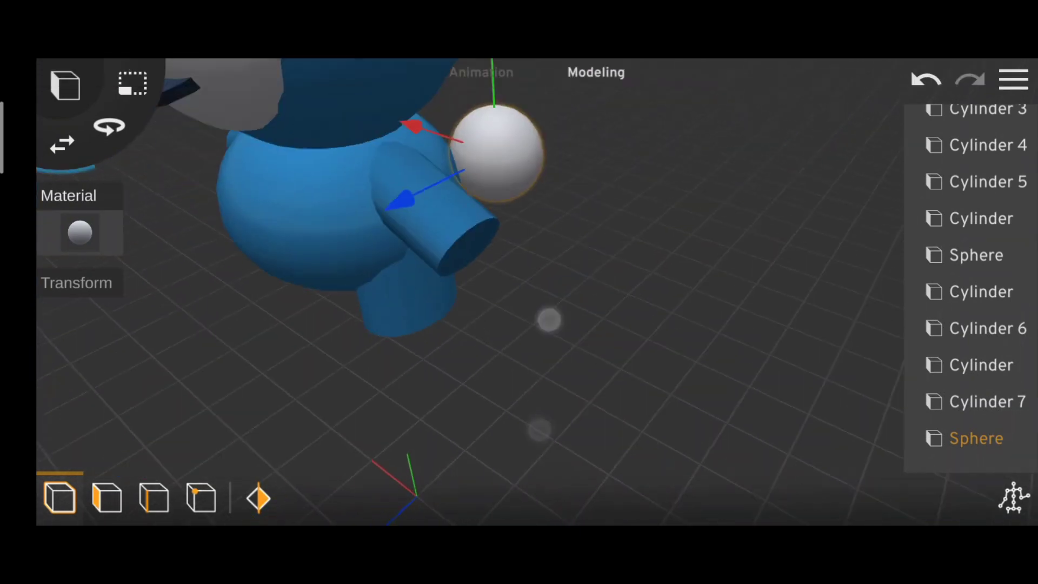
{"action": "left_click_drag", "start_coordinate": [494, 326], "coordinate": [776, 204]}
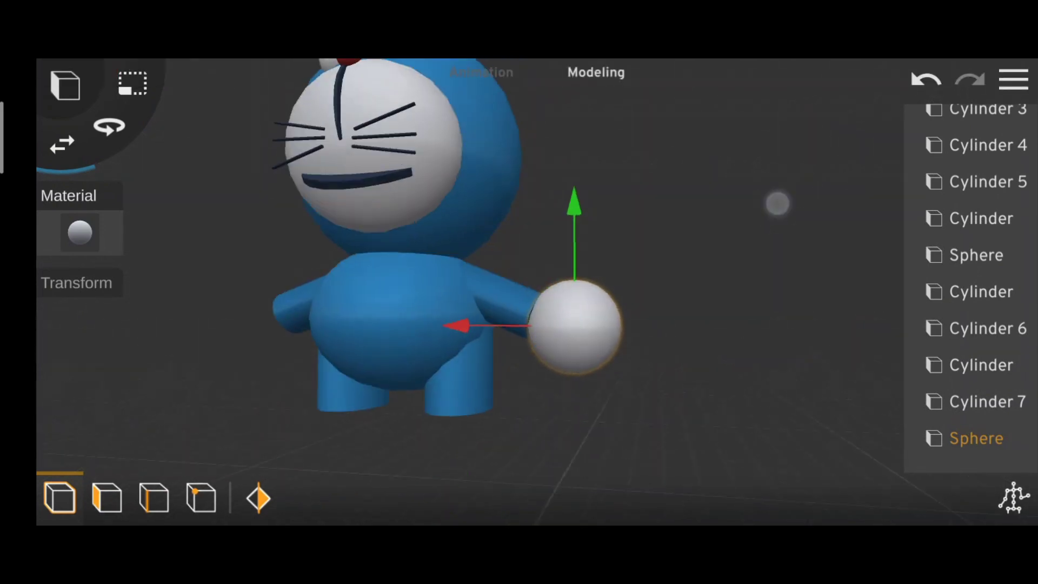
Step: Scale the hand sphere taller and narrower, and flatten it front to back
{"action": "left_click_drag", "start_coordinate": [581, 207], "coordinate": [581, 195]}
{"action": "left_click_drag", "start_coordinate": [489, 325], "coordinate": [474, 328]}
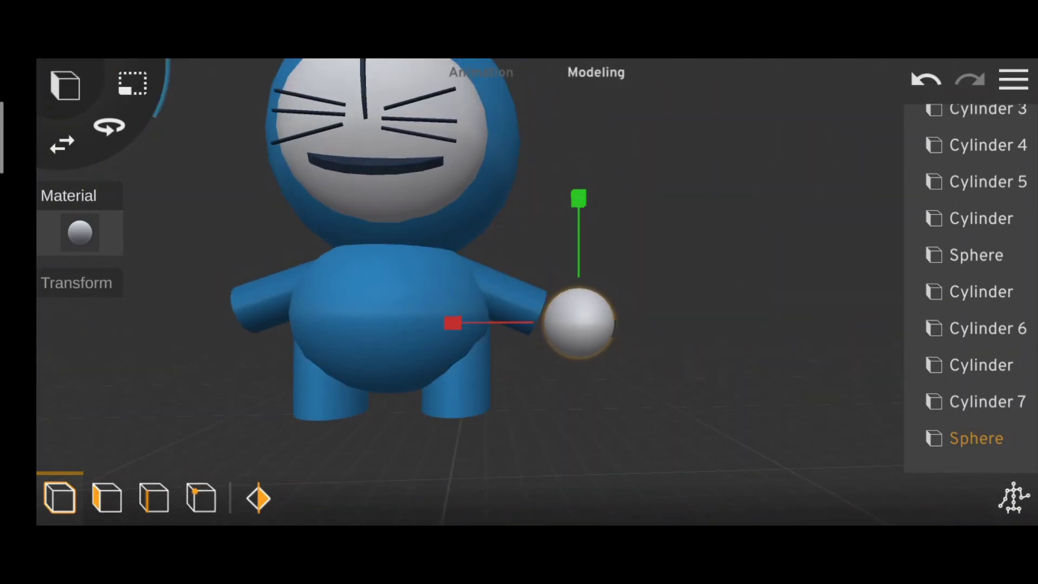
{"action": "left_click_drag", "start_coordinate": [704, 387], "coordinate": [428, 350]}
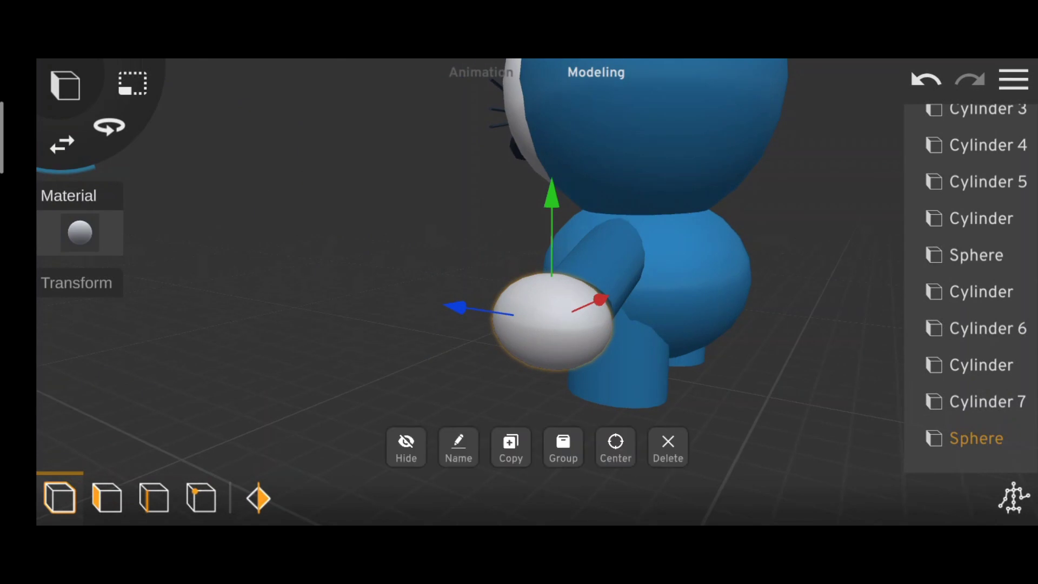
{"action": "left_click_drag", "start_coordinate": [450, 310], "coordinate": [465, 312]}
{"action": "left_click_drag", "start_coordinate": [675, 378], "coordinate": [590, 390]}
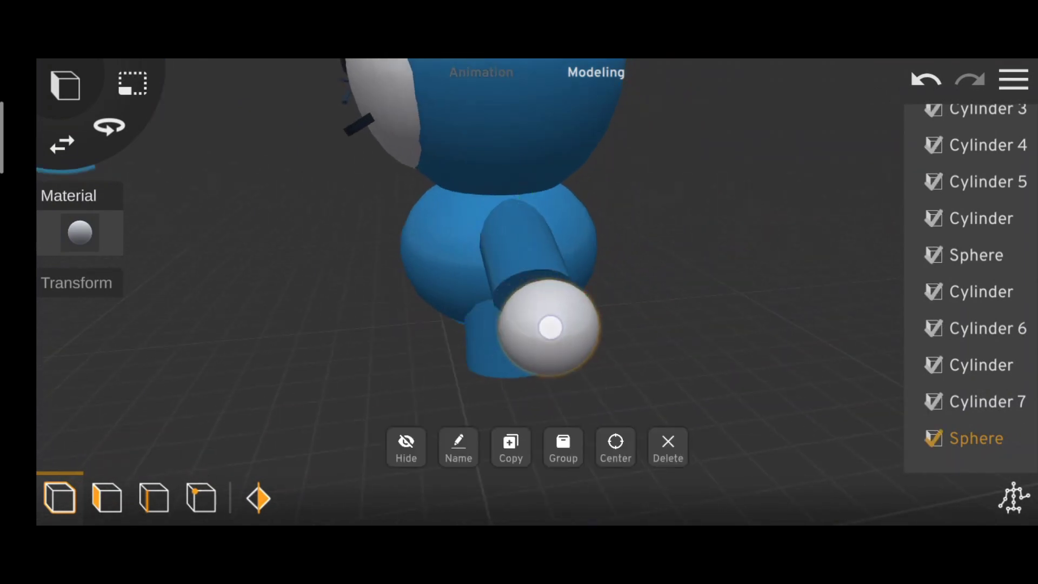
{"action": "mouse_move", "coordinate": [549, 326]}
{"action": "left_mouse_down"}
{"action": "mouse_move", "coordinate": [630, 443]}
{"action": "mouse_move", "coordinate": [481, 385]}
{"action": "mouse_move", "coordinate": [436, 128]}
{"action": "mouse_move", "coordinate": [716, 377]}
{"action": "left_mouse_up"}
{"action": "scroll", "coordinate": [643, 289], "scroll_direction": "down", "scroll_amount": 3}
{"action": "scroll", "coordinate": [580, 303], "scroll_direction": "up", "scroll_amount": 2}
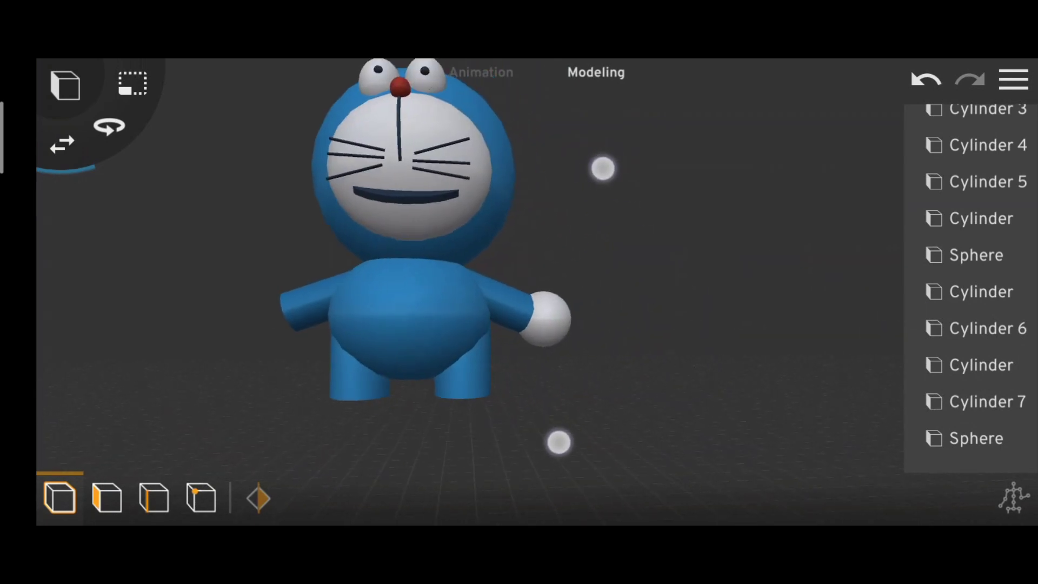
Step: Duplicate the hand sphere and slide the copy onto the left arm
{"action": "left_click", "coordinate": [566, 329]}
{"action": "left_click", "coordinate": [517, 443]}
{"action": "left_click_drag", "start_coordinate": [435, 330], "coordinate": [296, 337]}
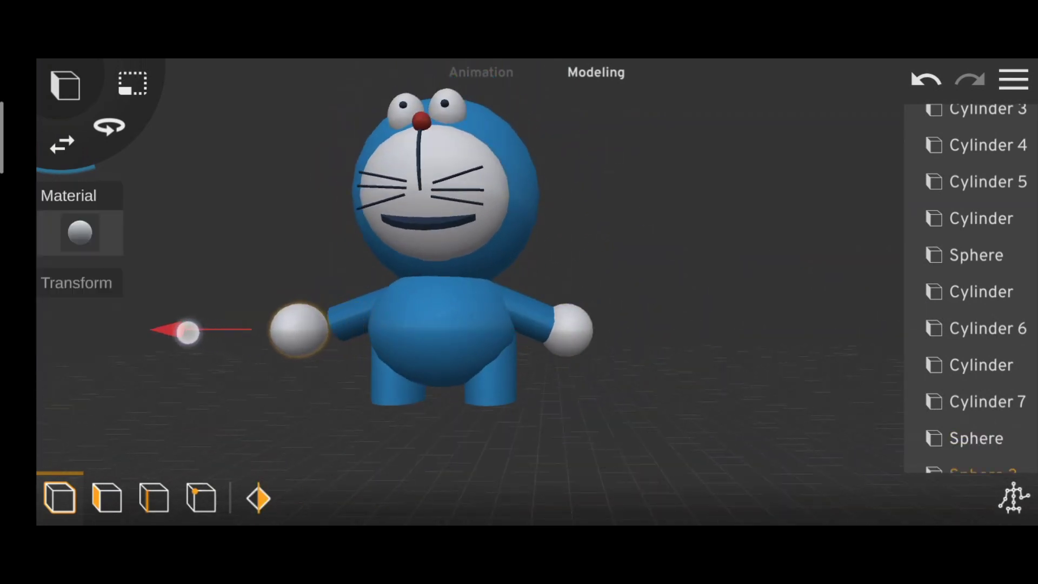
{"action": "scroll", "coordinate": [711, 304], "scroll_direction": "down", "scroll_amount": 3}
{"action": "scroll", "coordinate": [710, 304], "scroll_direction": "up", "scroll_amount": 2}
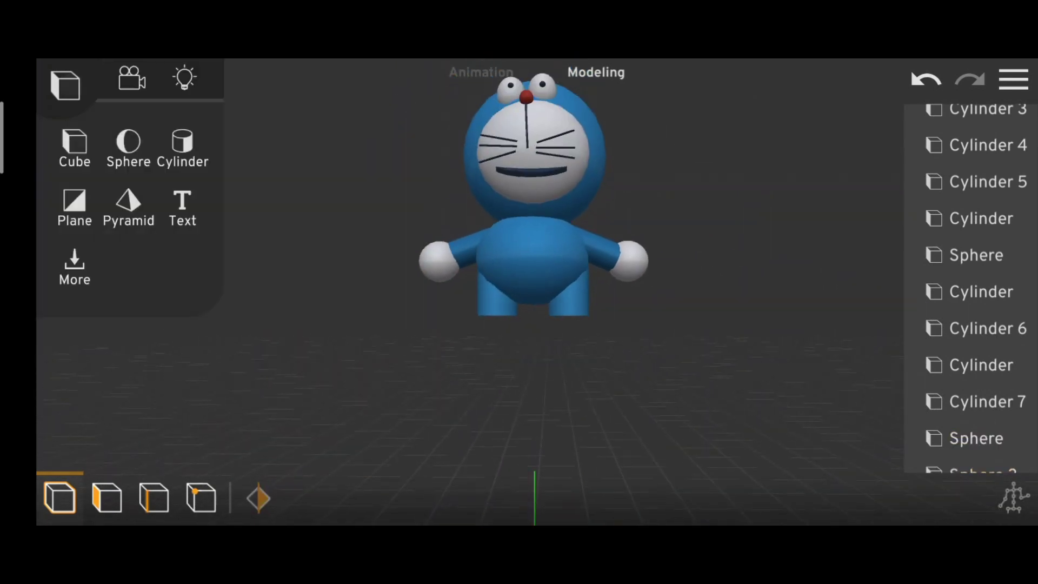
Step: Add a sphere, flatten it into a wider ellipsoid, and place it under one leg
{"action": "left_click", "coordinate": [128, 146]}
{"action": "scroll", "coordinate": [748, 286], "scroll_direction": "up", "scroll_amount": 2}
{"action": "left_click_drag", "start_coordinate": [562, 381], "coordinate": [562, 233]}
{"action": "scroll", "coordinate": [588, 295], "scroll_direction": "up", "scroll_amount": 2}
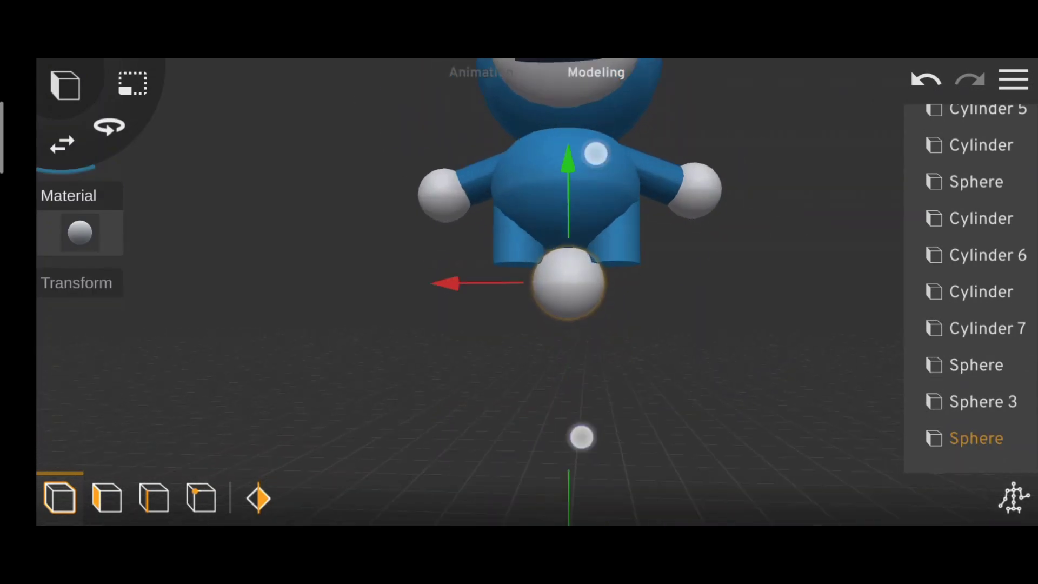
{"action": "scroll", "coordinate": [588, 295], "scroll_direction": "up", "scroll_amount": 2}
{"action": "left_click", "coordinate": [132, 80]}
{"action": "left_click_drag", "start_coordinate": [579, 189], "coordinate": [578, 241]}
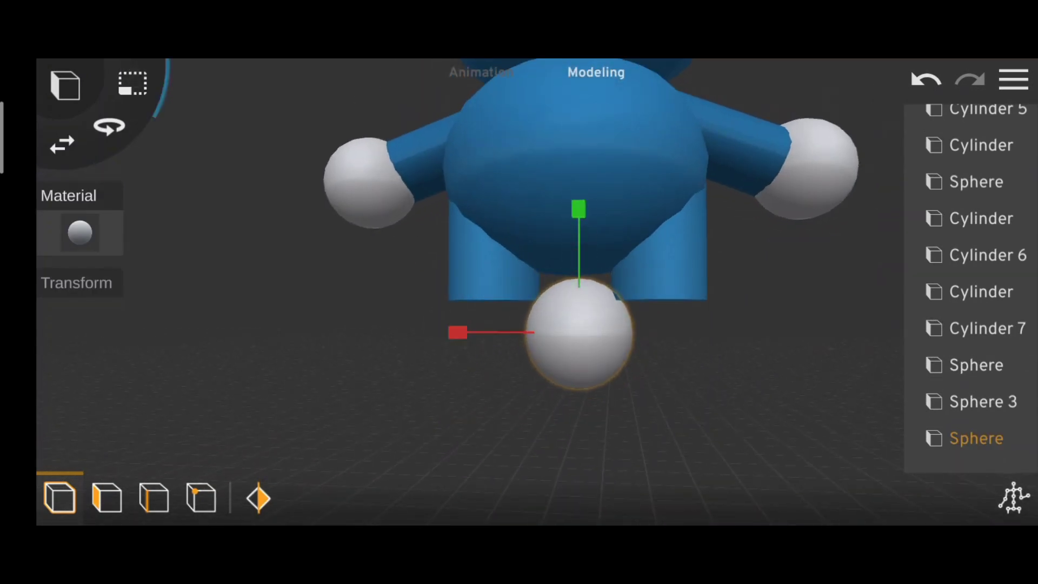
{"action": "left_click", "coordinate": [61, 144]}
{"action": "left_click_drag", "start_coordinate": [478, 333], "coordinate": [393, 336]}
{"action": "left_click_drag", "start_coordinate": [496, 270], "coordinate": [493, 191]}
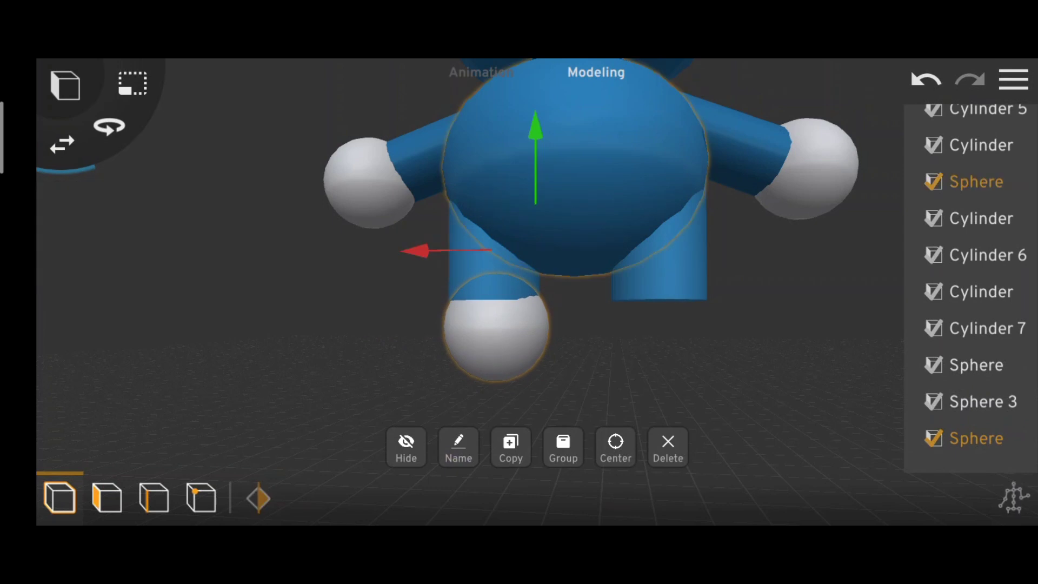
Step: Nudge the foot sphere sideways and up so it meets the bottom of the leg
{"action": "left_click", "coordinate": [975, 438]}
{"action": "left_click", "coordinate": [361, 331]}
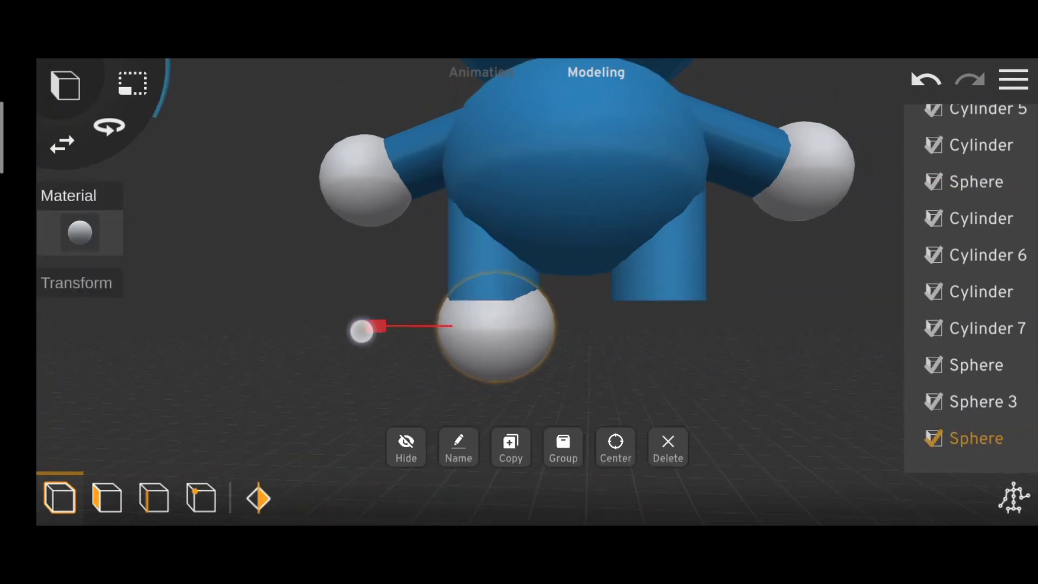
{"action": "left_click_drag", "start_coordinate": [497, 202], "coordinate": [502, 202]}
{"action": "left_click", "coordinate": [361, 328]}
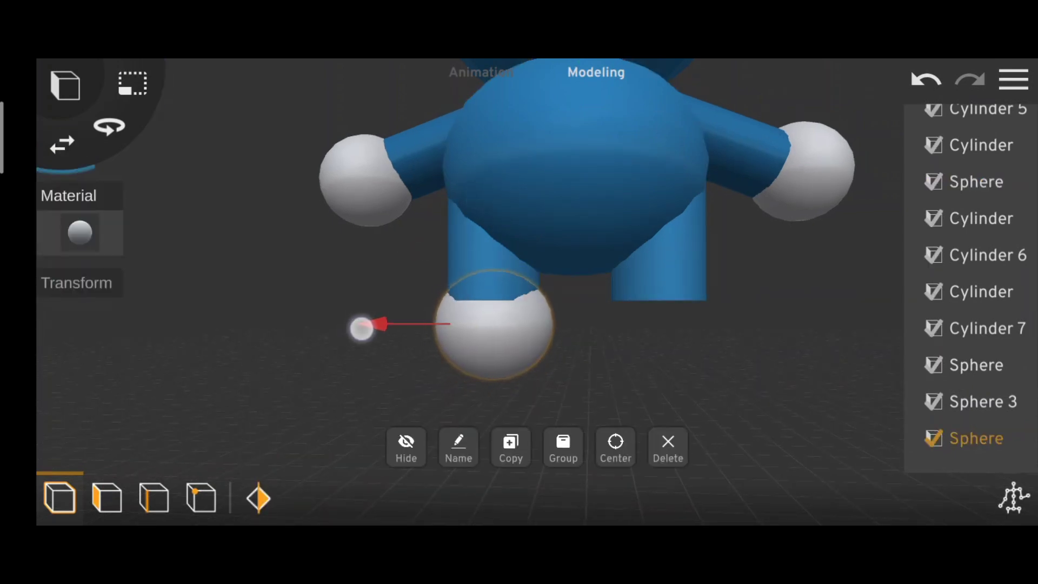
{"action": "mouse_move", "coordinate": [568, 174]}
{"action": "left_mouse_down"}
{"action": "mouse_move", "coordinate": [577, 452]}
{"action": "mouse_move", "coordinate": [556, 245]}
{"action": "mouse_move", "coordinate": [632, 441]}
{"action": "left_mouse_up"}
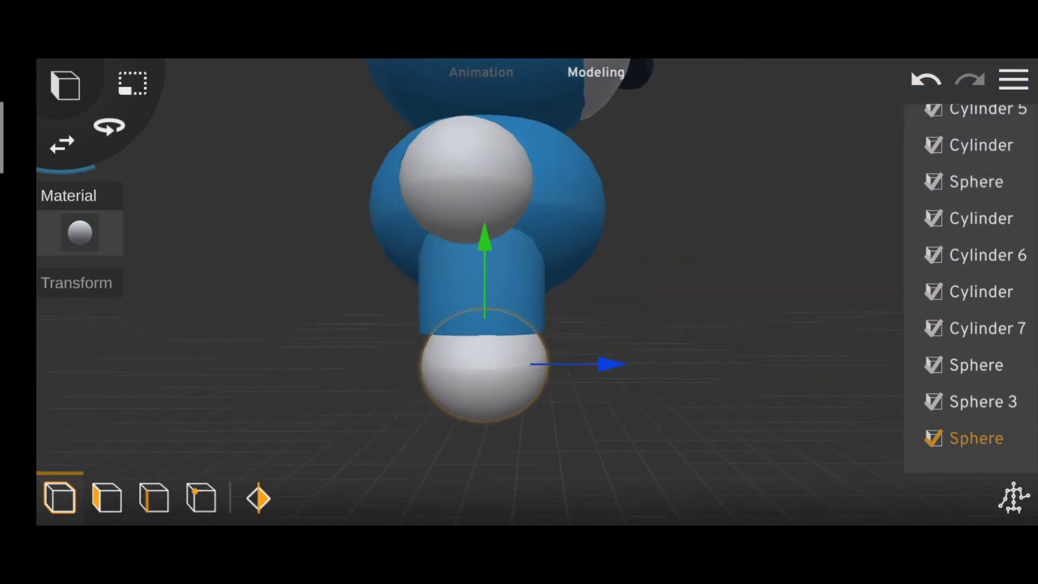
{"action": "left_click_drag", "start_coordinate": [484, 365], "coordinate": [481, 340]}
{"action": "left_click_drag", "start_coordinate": [676, 351], "coordinate": [752, 382]}
Step: Reselect the foot and check its fit from the whole-figure and underside views
{"action": "left_click", "coordinate": [505, 366]}
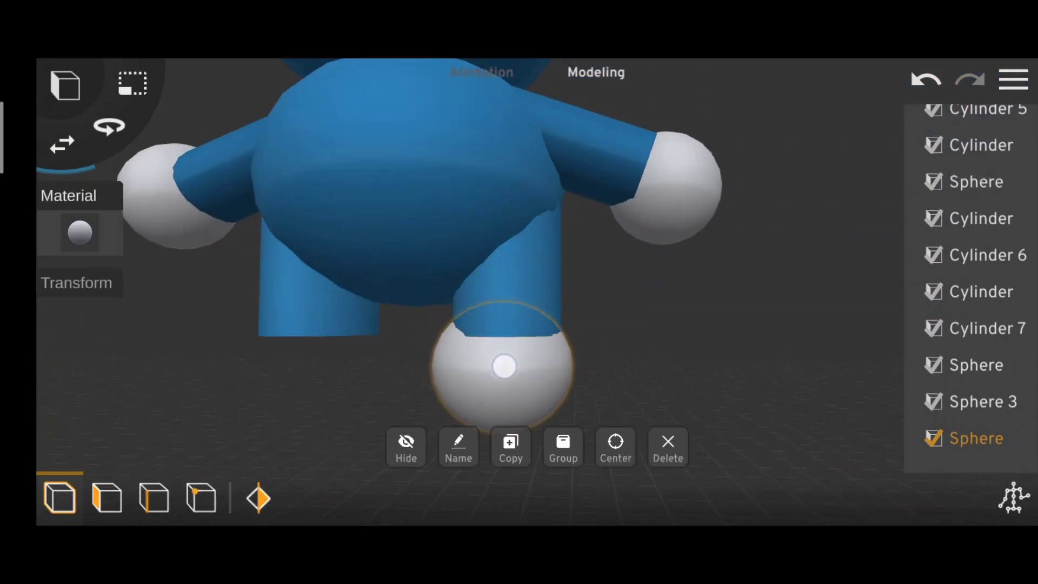
{"action": "left_click_drag", "start_coordinate": [505, 366], "coordinate": [510, 336]}
{"action": "mouse_move", "coordinate": [702, 324]}
{"action": "left_mouse_down"}
{"action": "mouse_move", "coordinate": [800, 346]}
{"action": "mouse_move", "coordinate": [845, 283]}
{"action": "mouse_move", "coordinate": [865, 276]}
{"action": "left_mouse_up"}
{"action": "left_click", "coordinate": [595, 357]}
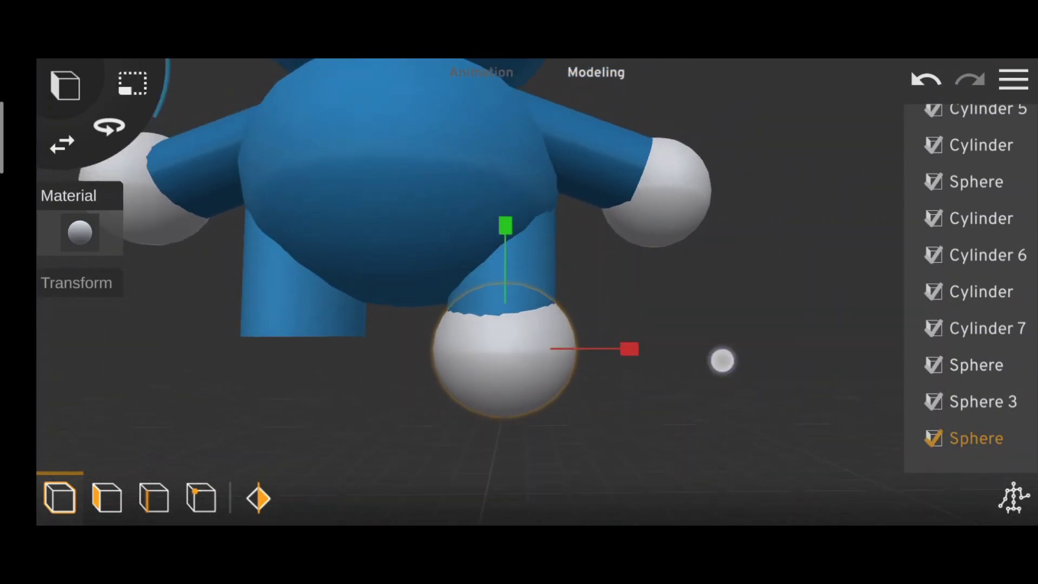
{"action": "mouse_move", "coordinate": [721, 359]}
{"action": "left_mouse_down"}
{"action": "mouse_move", "coordinate": [628, 266]}
{"action": "mouse_move", "coordinate": [653, 194]}
{"action": "left_mouse_up"}
{"action": "left_click", "coordinate": [73, 138]}
{"action": "scroll", "coordinate": [589, 319], "scroll_direction": "up", "scroll_amount": 5}
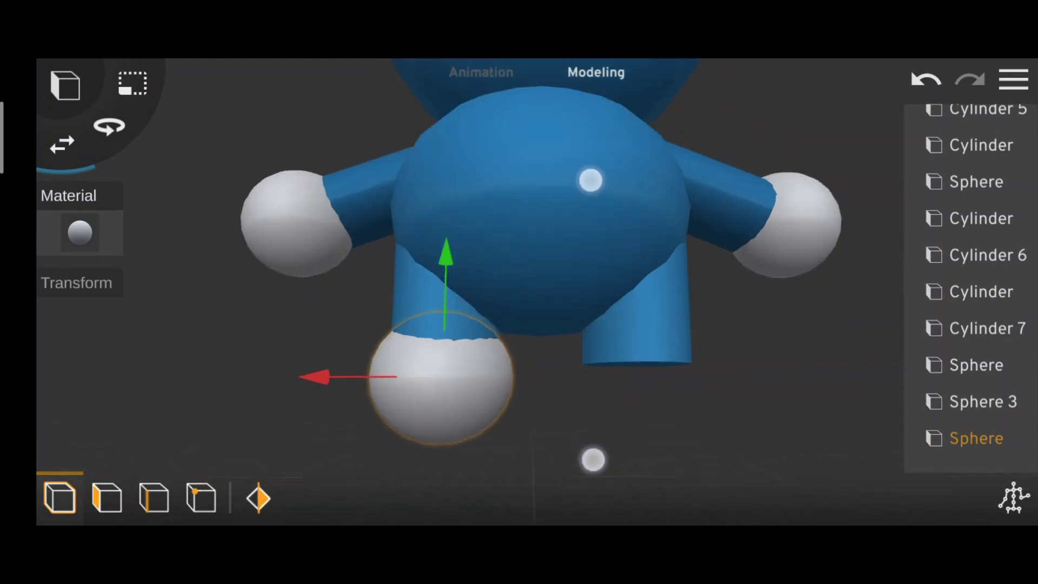
{"action": "scroll", "coordinate": [475, 394], "scroll_direction": "up", "scroll_amount": 3}
{"action": "left_click_drag", "start_coordinate": [703, 378], "coordinate": [767, 388]}
{"action": "scroll", "coordinate": [621, 265], "scroll_direction": "down", "scroll_amount": 5}
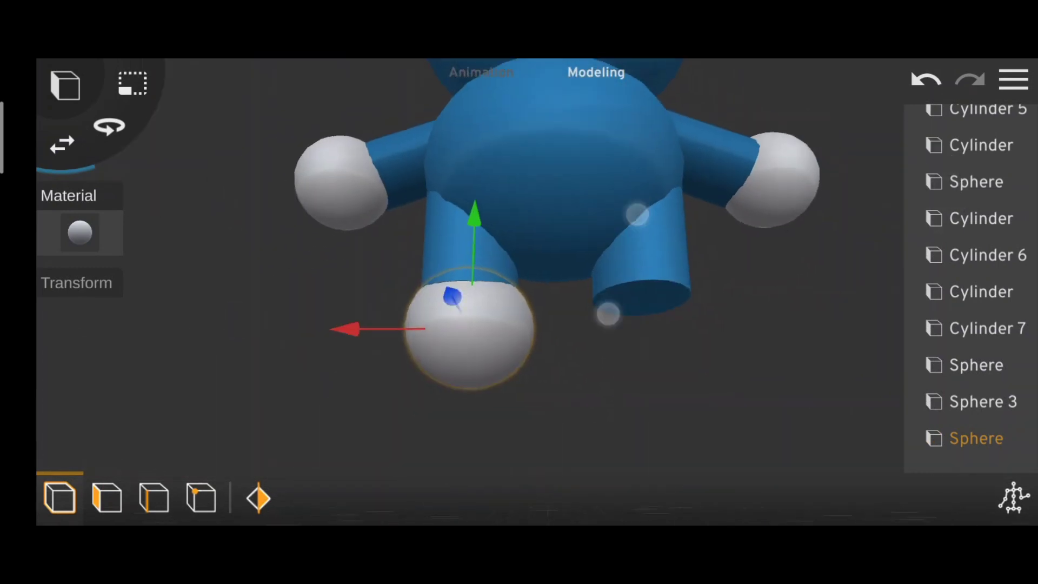
{"action": "scroll", "coordinate": [513, 308], "scroll_direction": "up", "scroll_amount": 5}
Step: Select a band of faces on the foot sphere and inspect it from below the leg
{"action": "scroll", "coordinate": [532, 303], "scroll_direction": "up", "scroll_amount": 3}
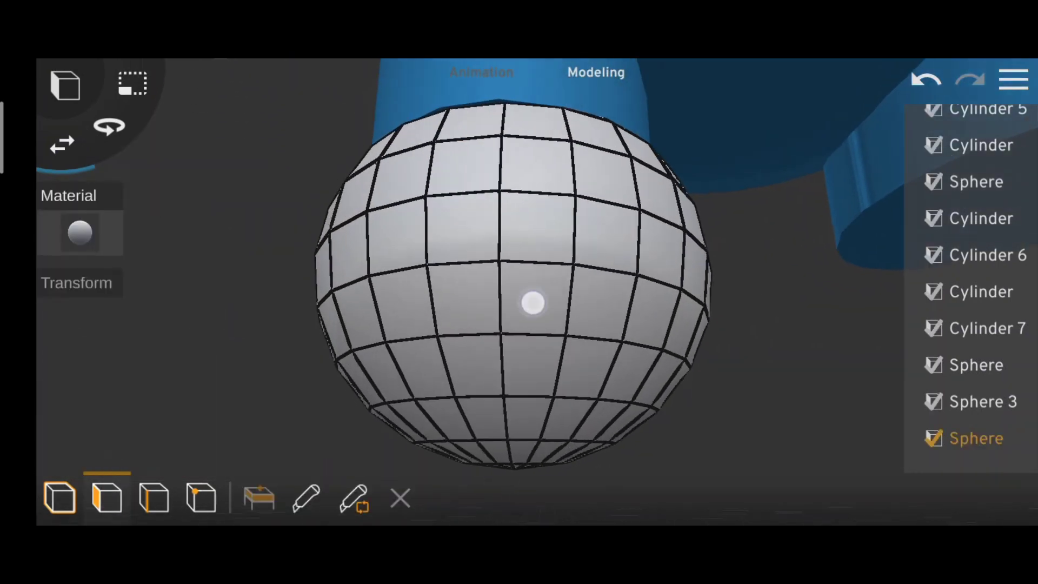
{"action": "mouse_move", "coordinate": [430, 335]}
{"action": "left_mouse_down"}
{"action": "mouse_move", "coordinate": [612, 345]}
{"action": "mouse_move", "coordinate": [382, 398]}
{"action": "left_mouse_up"}
{"action": "scroll", "coordinate": [422, 290], "scroll_direction": "up", "scroll_amount": 3}
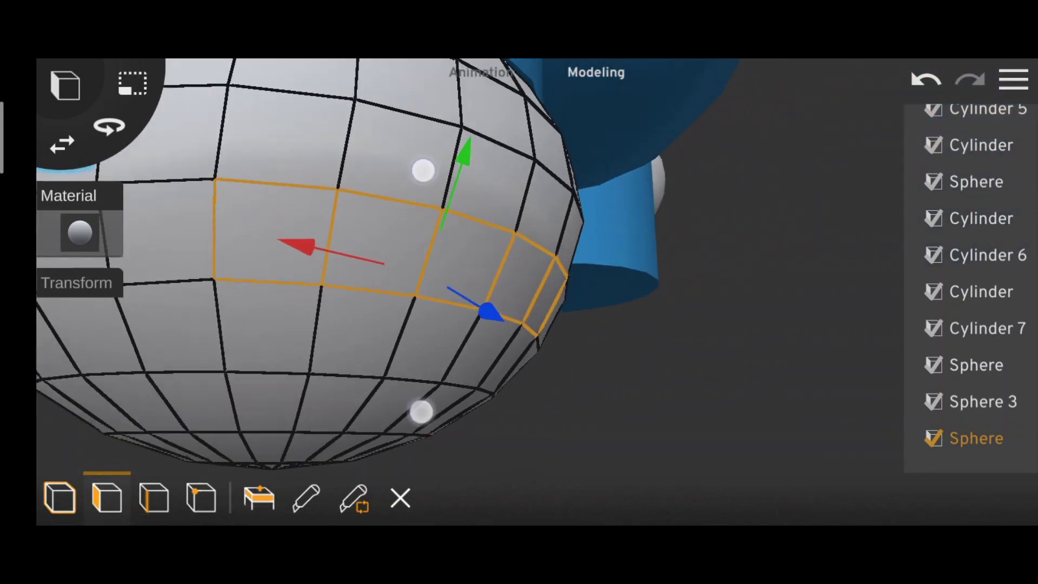
{"action": "mouse_move", "coordinate": [421, 290]}
{"action": "left_mouse_down"}
{"action": "mouse_move", "coordinate": [493, 291]}
{"action": "mouse_move", "coordinate": [486, 346]}
{"action": "left_mouse_up"}
{"action": "scroll", "coordinate": [562, 324], "scroll_direction": "up", "scroll_amount": 3}
{"action": "scroll", "coordinate": [562, 324], "scroll_direction": "down", "scroll_amount": 3}
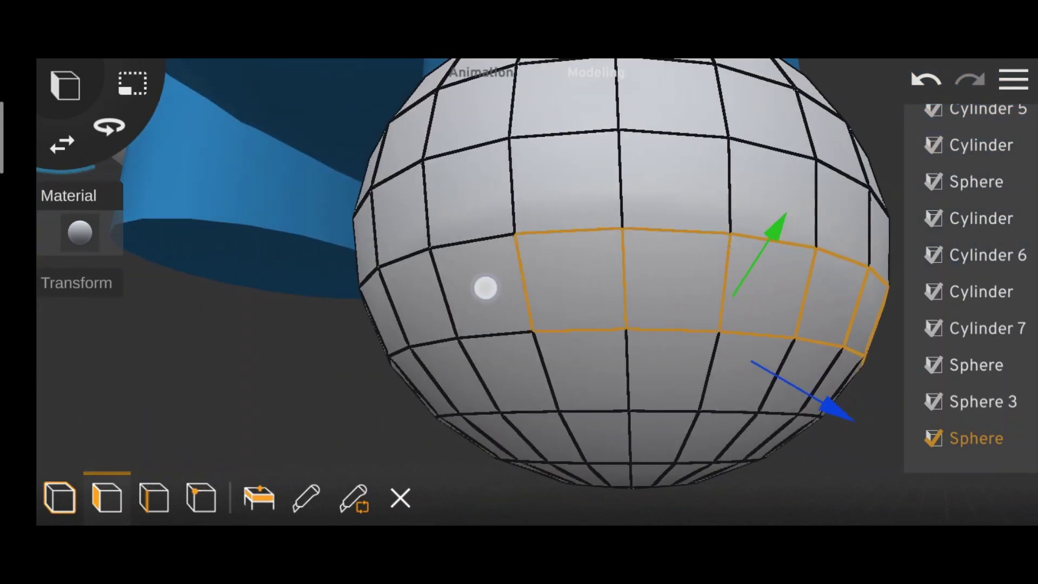
{"action": "mouse_move", "coordinate": [484, 287]}
{"action": "left_mouse_down"}
{"action": "mouse_move", "coordinate": [279, 334]}
{"action": "mouse_move", "coordinate": [560, 241]}
{"action": "mouse_move", "coordinate": [275, 354]}
{"action": "left_mouse_up"}
{"action": "scroll", "coordinate": [526, 330], "scroll_direction": "up", "scroll_amount": 3}
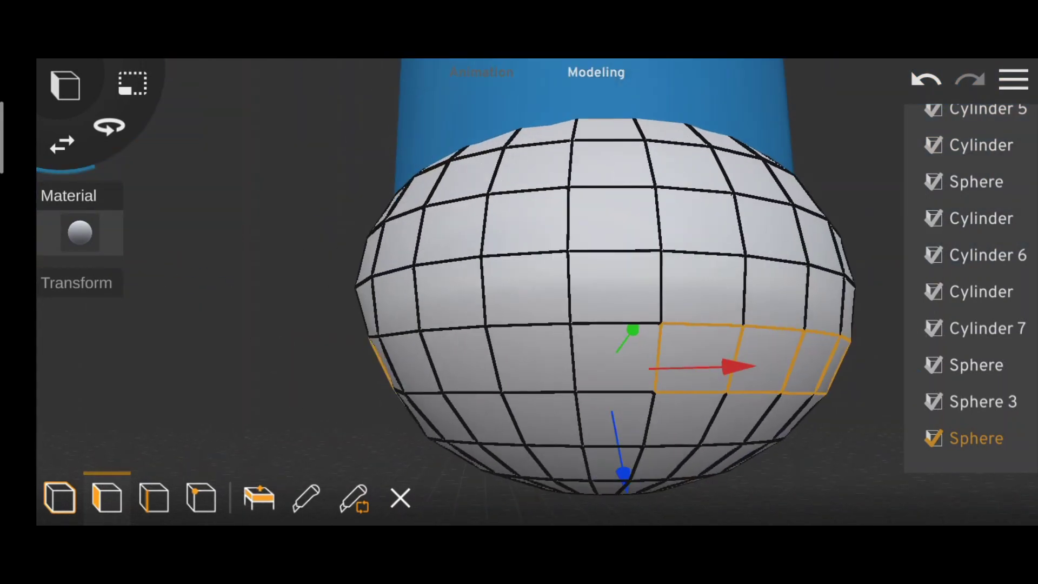
{"action": "scroll", "coordinate": [526, 330], "scroll_direction": "down", "scroll_amount": 2}
{"action": "scroll", "coordinate": [527, 330], "scroll_direction": "up", "scroll_amount": 2}
{"action": "scroll", "coordinate": [516, 267], "scroll_direction": "down", "scroll_amount": 2}
{"action": "left_click_drag", "start_coordinate": [526, 212], "coordinate": [548, 303]}
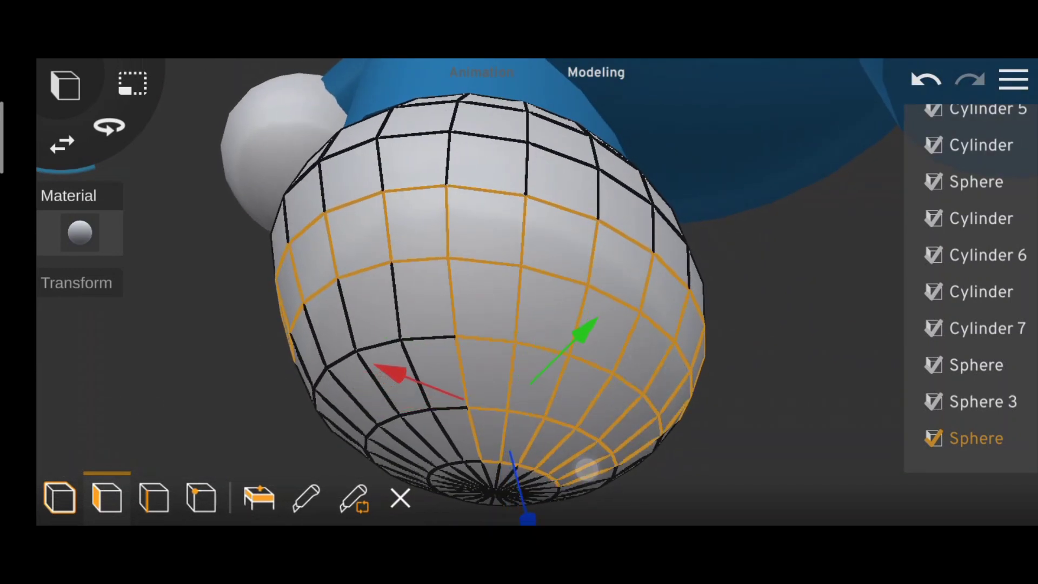
Step: Delete the sphere's lower-half faces to leave a half-dome foot, then exit edit mode
{"action": "mouse_move", "coordinate": [402, 384]}
{"action": "left_mouse_down"}
{"action": "mouse_move", "coordinate": [294, 336]}
{"action": "mouse_move", "coordinate": [553, 248]}
{"action": "mouse_move", "coordinate": [398, 403]}
{"action": "mouse_move", "coordinate": [399, 195]}
{"action": "left_mouse_up"}
{"action": "left_click_drag", "start_coordinate": [416, 405], "coordinate": [417, 294]}
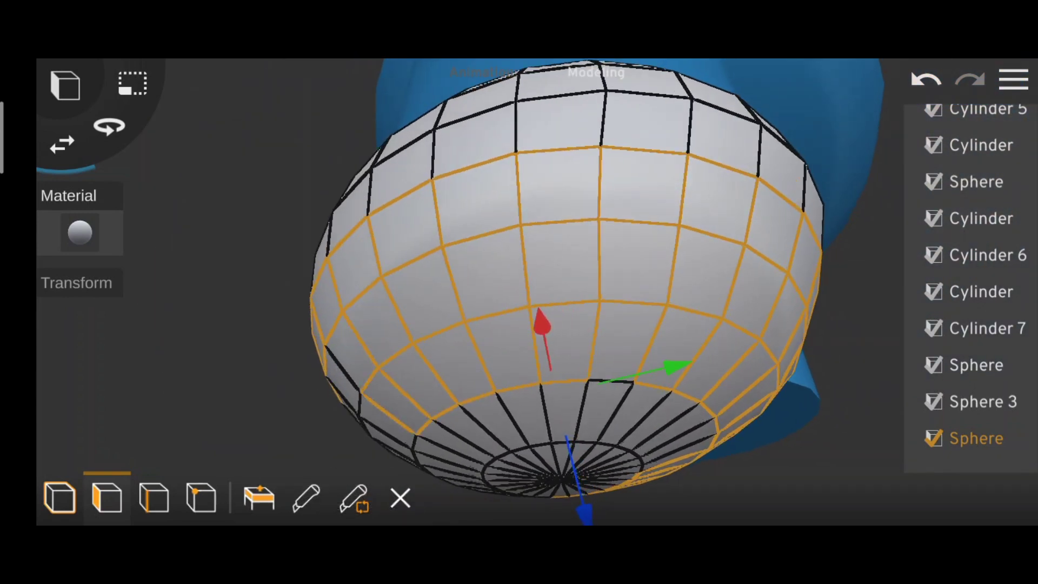
{"action": "left_click", "coordinate": [401, 482]}
{"action": "scroll", "coordinate": [596, 288], "scroll_direction": "up", "scroll_amount": 5}
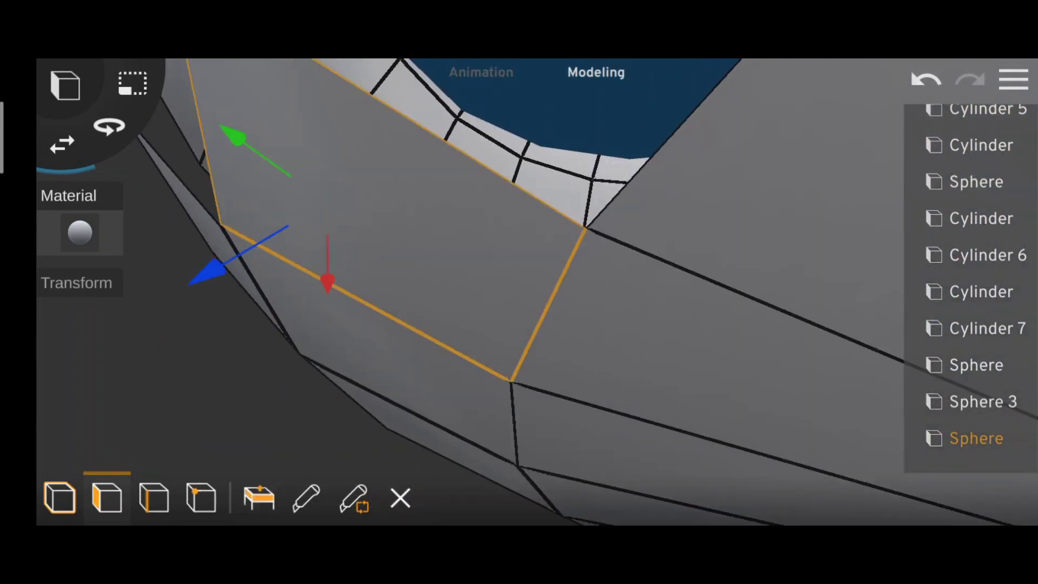
{"action": "scroll", "coordinate": [648, 255], "scroll_direction": "down", "scroll_amount": 5}
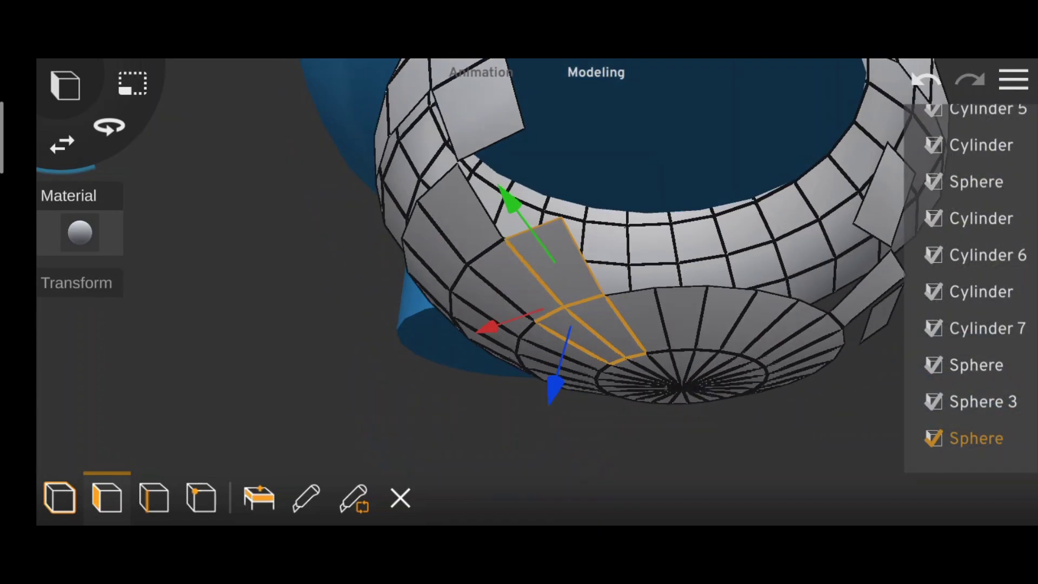
{"action": "left_click_drag", "start_coordinate": [533, 376], "coordinate": [560, 249]}
{"action": "scroll", "coordinate": [560, 249], "scroll_direction": "down", "scroll_amount": 3}
{"action": "left_click", "coordinate": [400, 497]}
Step: Place a copy of the white foot under the other blue leg
{"action": "scroll", "coordinate": [519, 243], "scroll_direction": "down", "scroll_amount": 5}
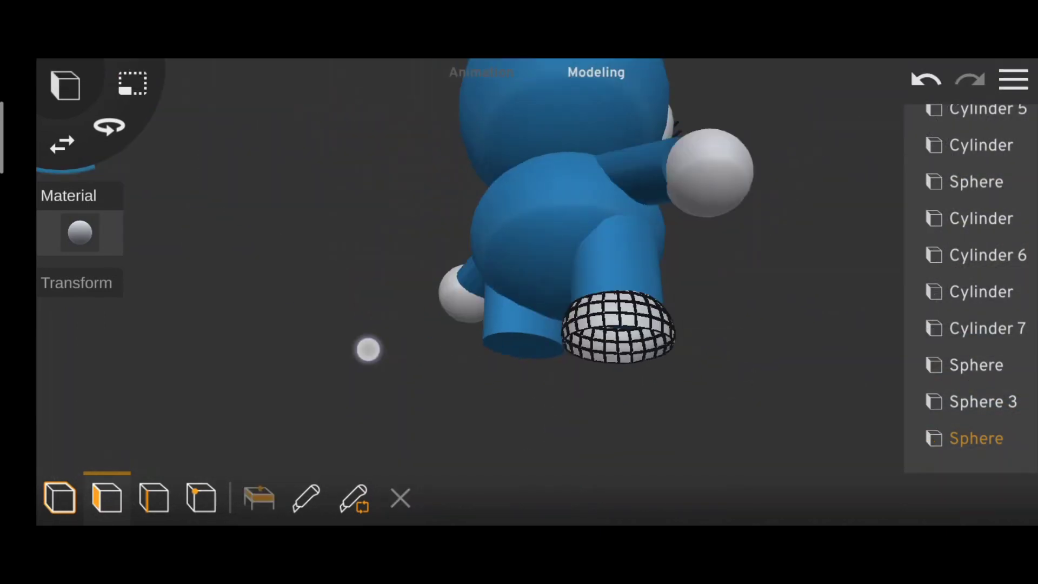
{"action": "mouse_move", "coordinate": [366, 350]}
{"action": "left_mouse_down"}
{"action": "mouse_move", "coordinate": [626, 97]}
{"action": "mouse_move", "coordinate": [572, 138]}
{"action": "left_mouse_up"}
{"action": "scroll", "coordinate": [562, 296], "scroll_direction": "up", "scroll_amount": 3}
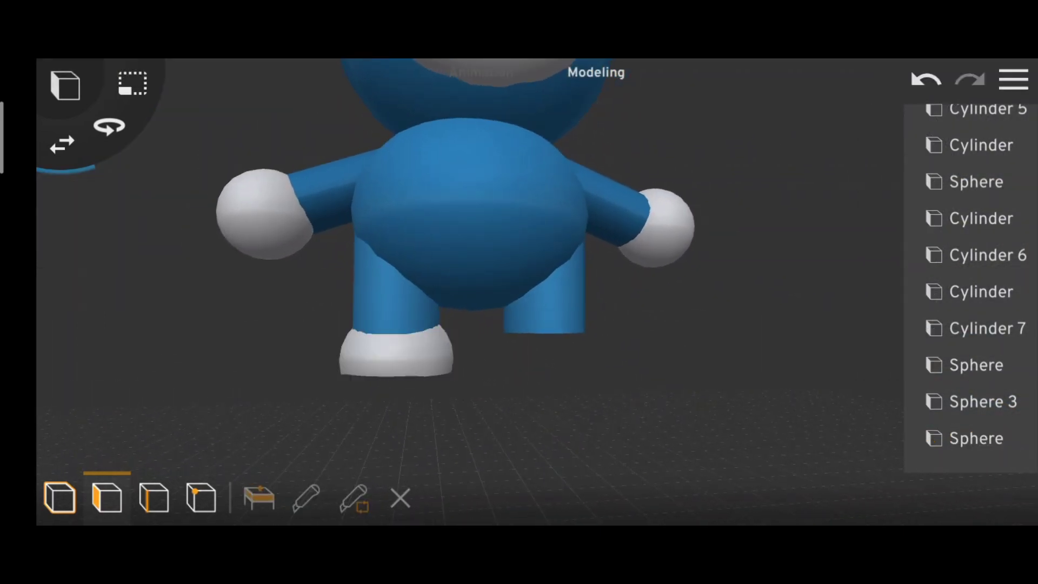
{"action": "left_click", "coordinate": [395, 354]}
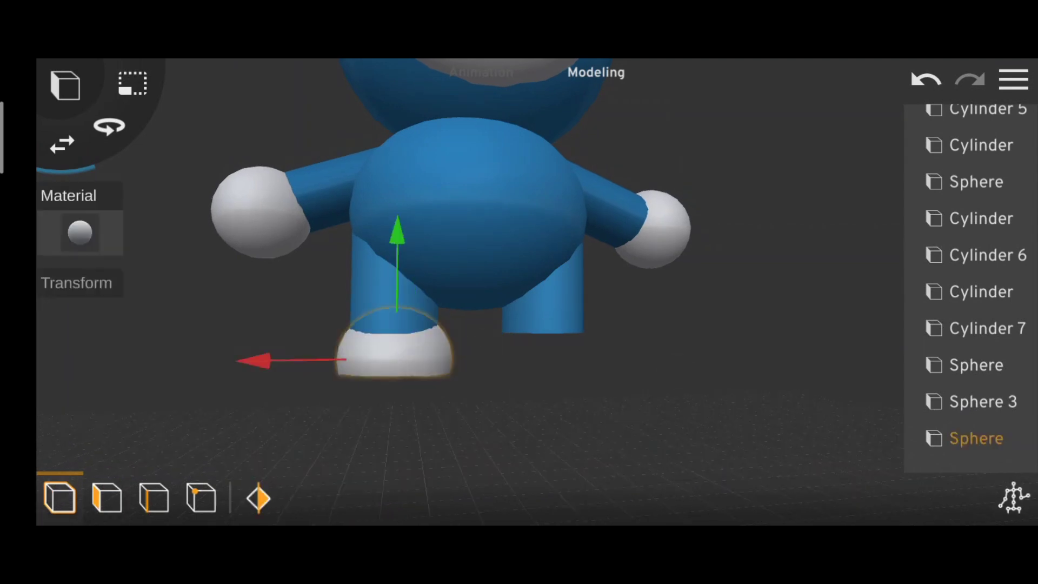
{"action": "mouse_move", "coordinate": [259, 361]}
{"action": "left_mouse_down"}
{"action": "mouse_move", "coordinate": [411, 404]}
{"action": "mouse_move", "coordinate": [573, 324]}
{"action": "left_mouse_up"}
{"action": "scroll", "coordinate": [670, 324], "scroll_direction": "down", "scroll_amount": 3}
{"action": "left_click_drag", "start_coordinate": [691, 218], "coordinate": [787, 232]}
Step: Add a new white sphere for the belly and select it beside the body
{"action": "left_click", "coordinate": [788, 231]}
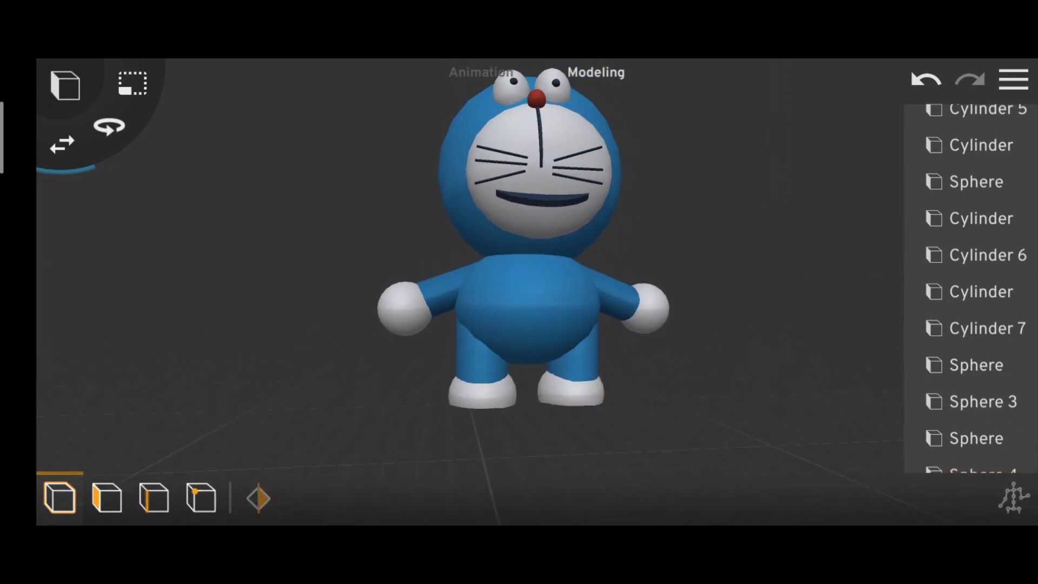
{"action": "left_click", "coordinate": [128, 146]}
{"action": "scroll", "coordinate": [743, 301], "scroll_direction": "down", "scroll_amount": 2}
{"action": "scroll", "coordinate": [594, 186], "scroll_direction": "down", "scroll_amount": 2}
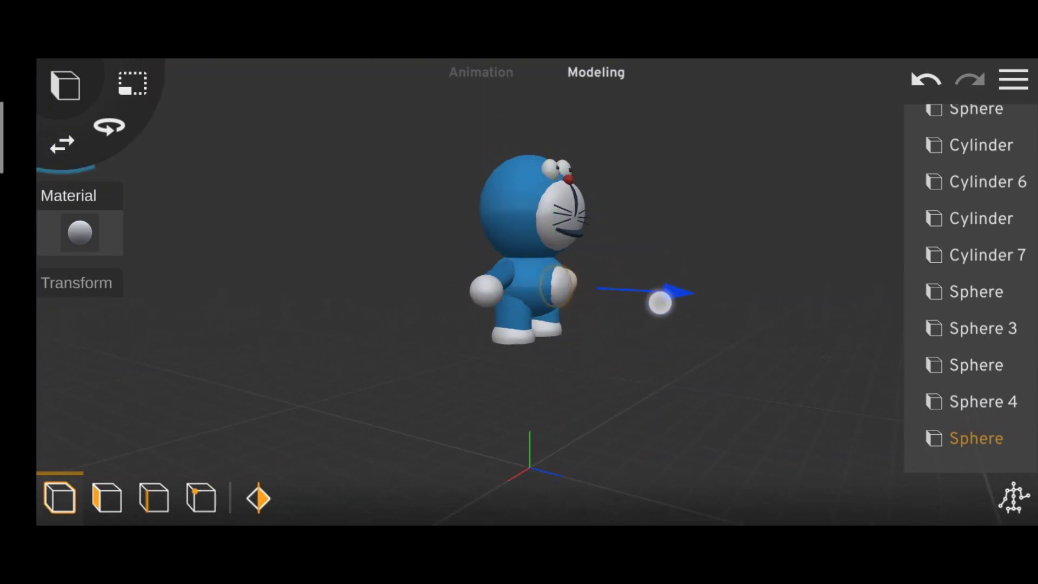
{"action": "scroll", "coordinate": [658, 312], "scroll_direction": "up", "scroll_amount": 5}
{"action": "mouse_move", "coordinate": [659, 311]}
{"action": "left_mouse_down"}
{"action": "mouse_move", "coordinate": [514, 424]}
{"action": "mouse_move", "coordinate": [626, 348]}
{"action": "left_mouse_up"}
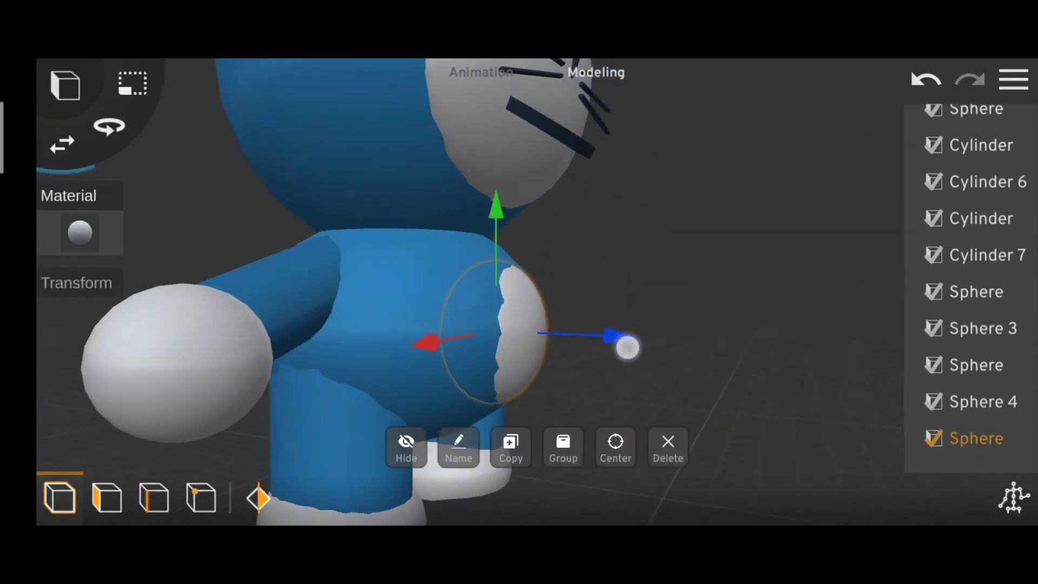
{"action": "left_click", "coordinate": [722, 388]}
{"action": "left_click_drag", "start_coordinate": [722, 387], "coordinate": [594, 379]}
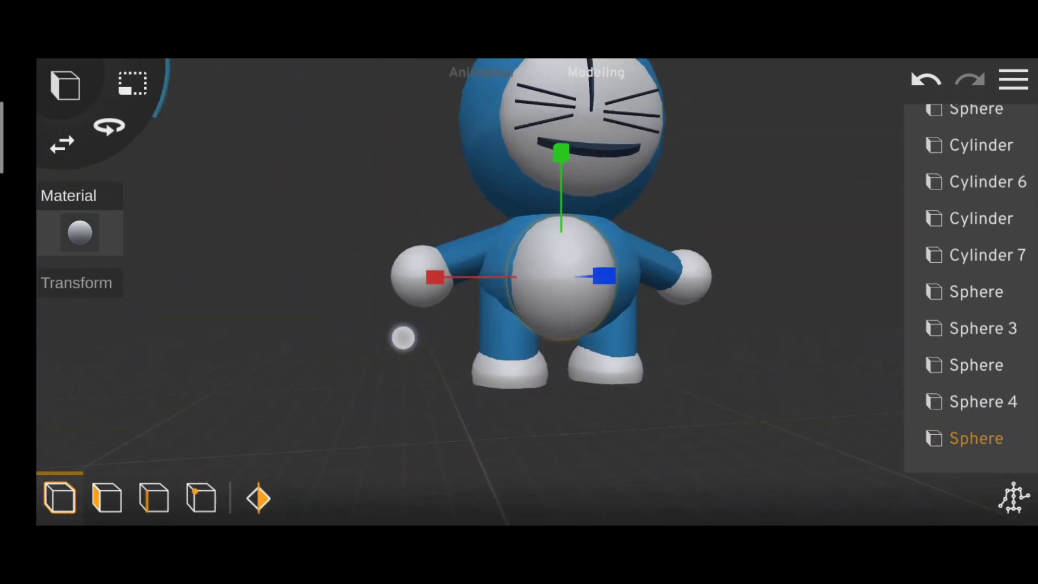
{"action": "left_click_drag", "start_coordinate": [400, 336], "coordinate": [743, 375]}
Step: Raise the belly sphere and push it back against the front of the blue body
{"action": "left_click_drag", "start_coordinate": [508, 149], "coordinate": [516, 134]}
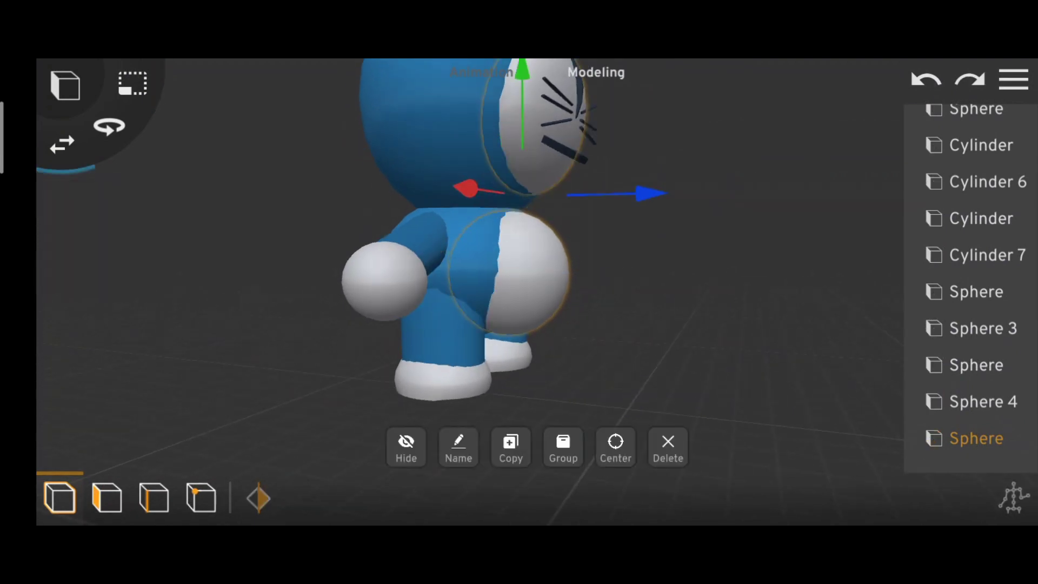
{"action": "left_click_drag", "start_coordinate": [675, 335], "coordinate": [378, 324]}
{"action": "left_click", "coordinate": [589, 269]}
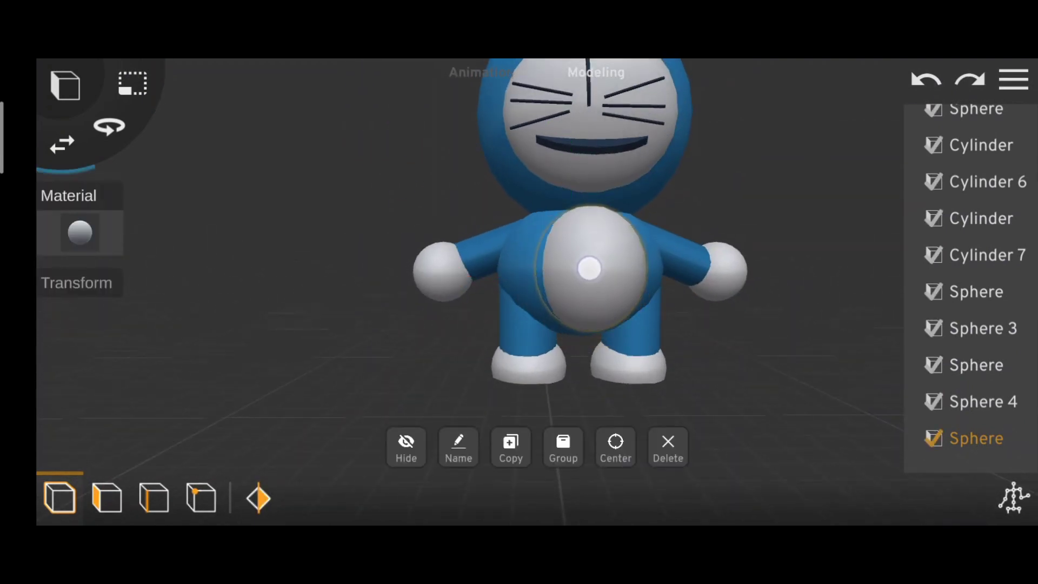
{"action": "left_click", "coordinate": [756, 378]}
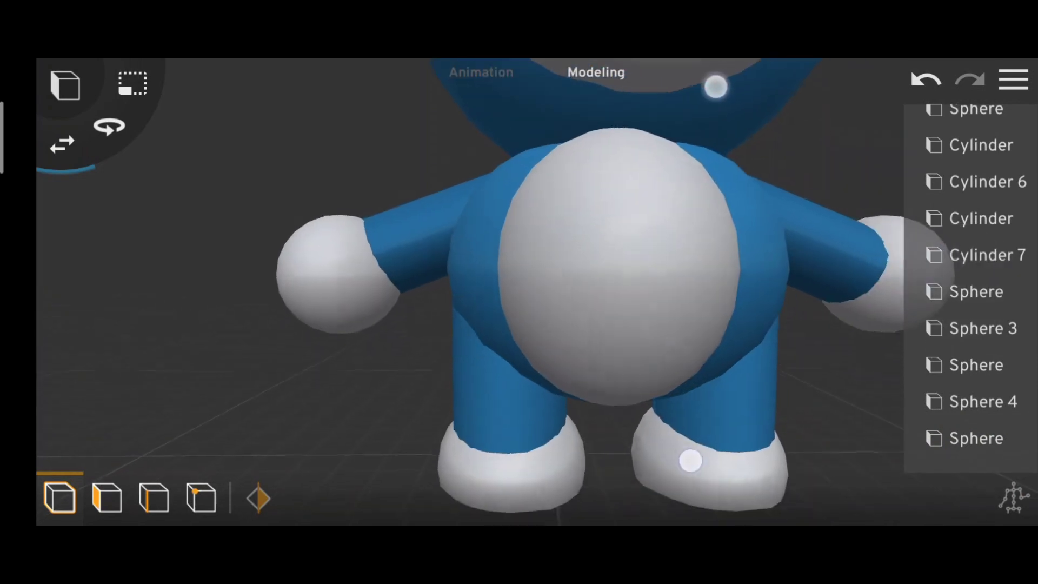
{"action": "mouse_move", "coordinate": [688, 459]}
{"action": "left_mouse_down"}
{"action": "mouse_move", "coordinate": [775, 178]}
{"action": "mouse_move", "coordinate": [764, 375]}
{"action": "left_mouse_up"}
{"action": "left_click", "coordinate": [481, 303]}
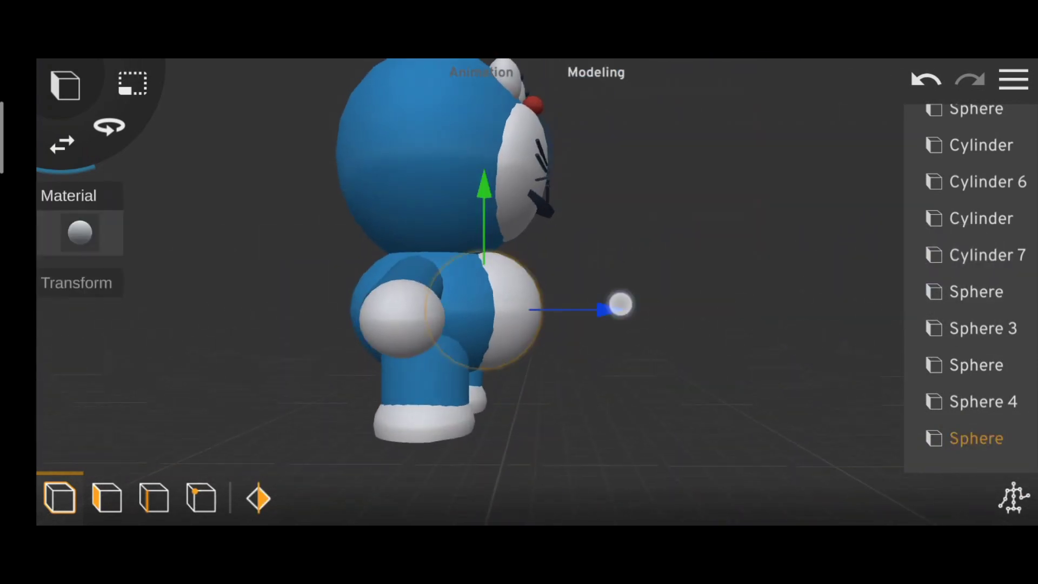
{"action": "mouse_move", "coordinate": [619, 303]}
{"action": "left_mouse_down"}
{"action": "mouse_move", "coordinate": [403, 380]}
{"action": "mouse_move", "coordinate": [697, 395]}
{"action": "mouse_move", "coordinate": [732, 384]}
{"action": "left_mouse_up"}
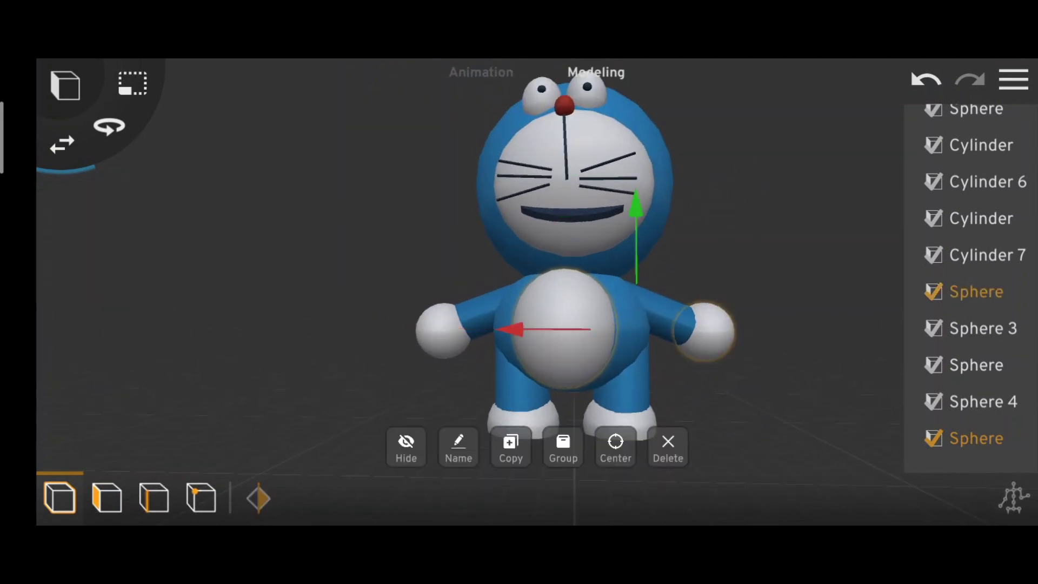
{"action": "left_click", "coordinate": [709, 405]}
{"action": "scroll", "coordinate": [523, 244], "scroll_direction": "up", "scroll_amount": 3}
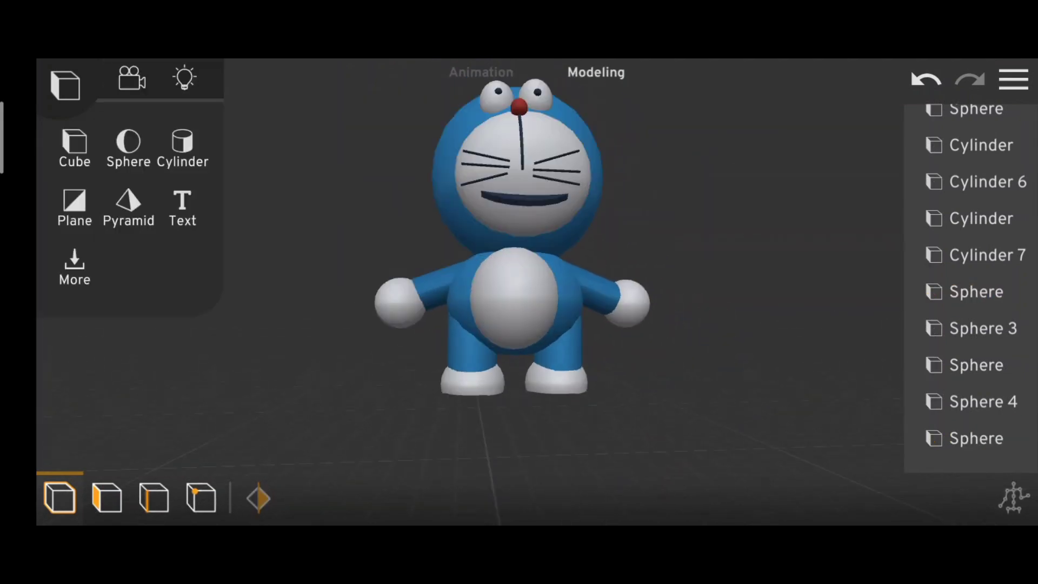
Step: Add a cylinder, move it up near Doraemon's head, and colour it red
{"action": "left_click", "coordinate": [182, 146]}
{"action": "scroll", "coordinate": [518, 292], "scroll_direction": "down", "scroll_amount": 3}
{"action": "left_click_drag", "start_coordinate": [540, 379], "coordinate": [676, 380]}
{"action": "left_click_drag", "start_coordinate": [724, 265], "coordinate": [600, 139]}
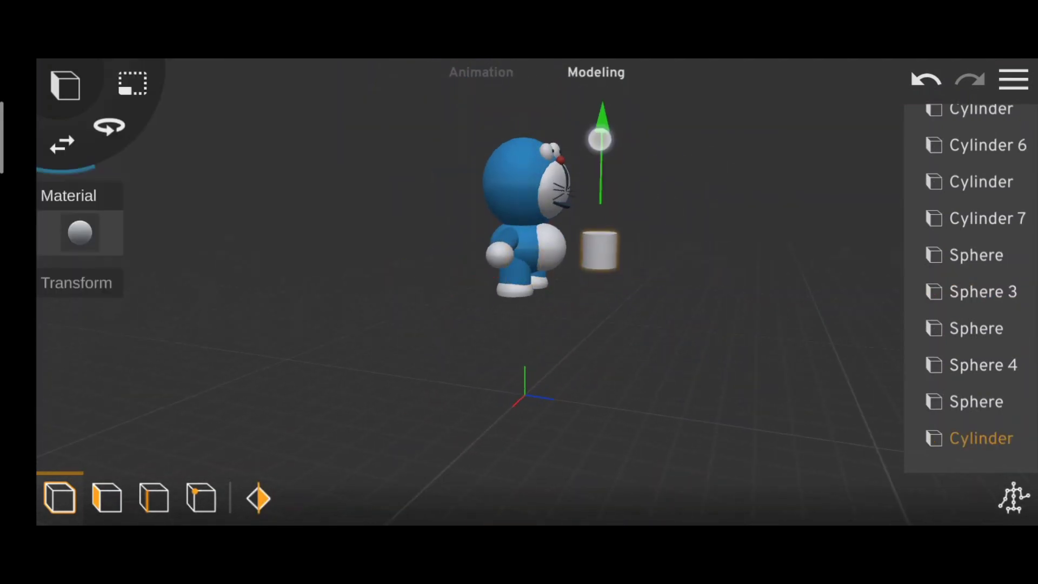
{"action": "left_click", "coordinate": [80, 232]}
{"action": "left_click", "coordinate": [597, 495]}
{"action": "left_click", "coordinate": [1012, 495]}
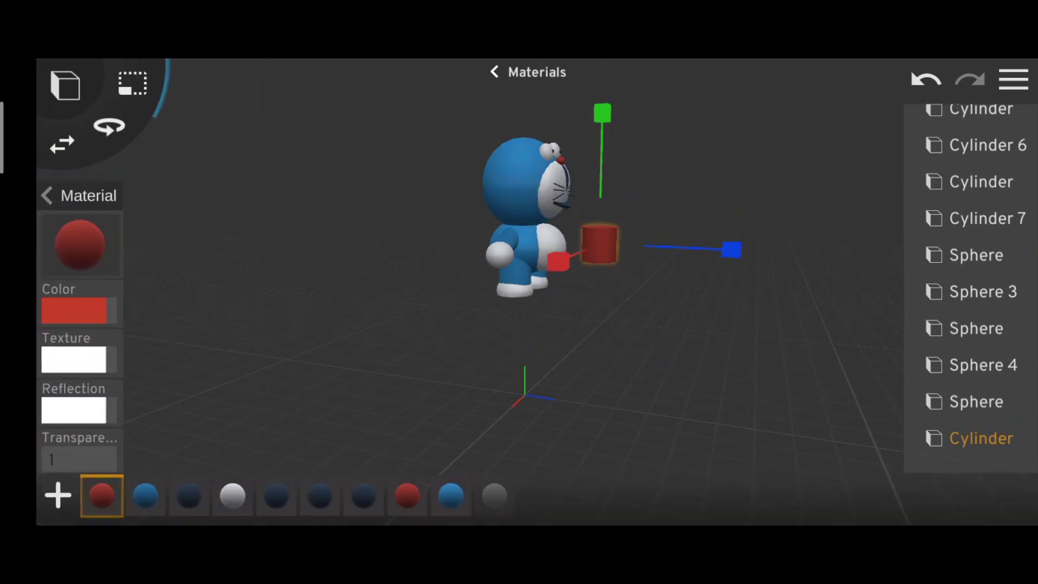
Step: Orbit around Doraemon to check the red collar between head and body
{"action": "scroll", "coordinate": [648, 227], "scroll_direction": "up", "scroll_amount": 3}
{"action": "left_click_drag", "start_coordinate": [669, 121], "coordinate": [591, 146]}
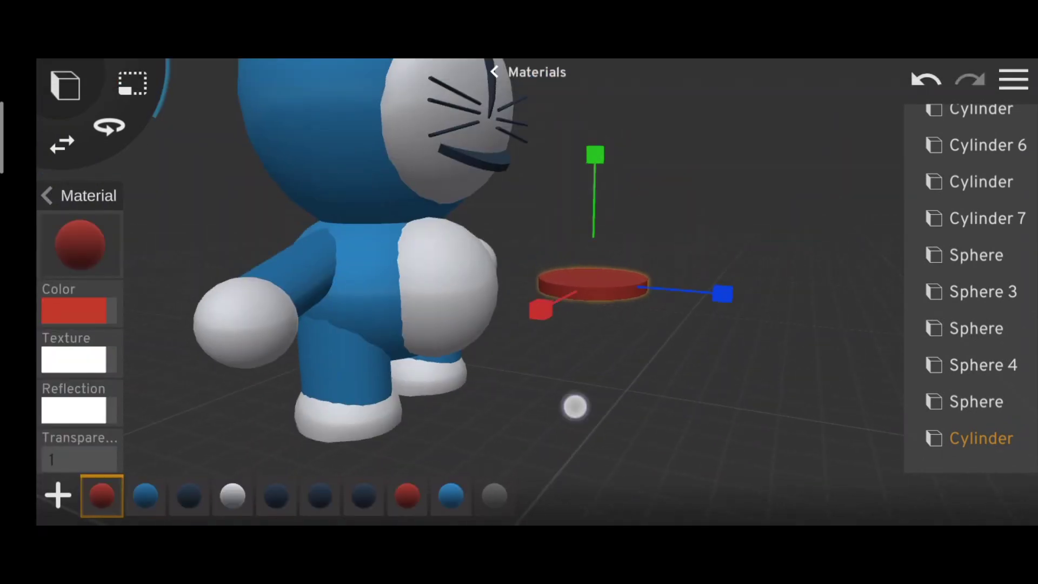
{"action": "scroll", "coordinate": [574, 405], "scroll_direction": "up", "scroll_amount": 2}
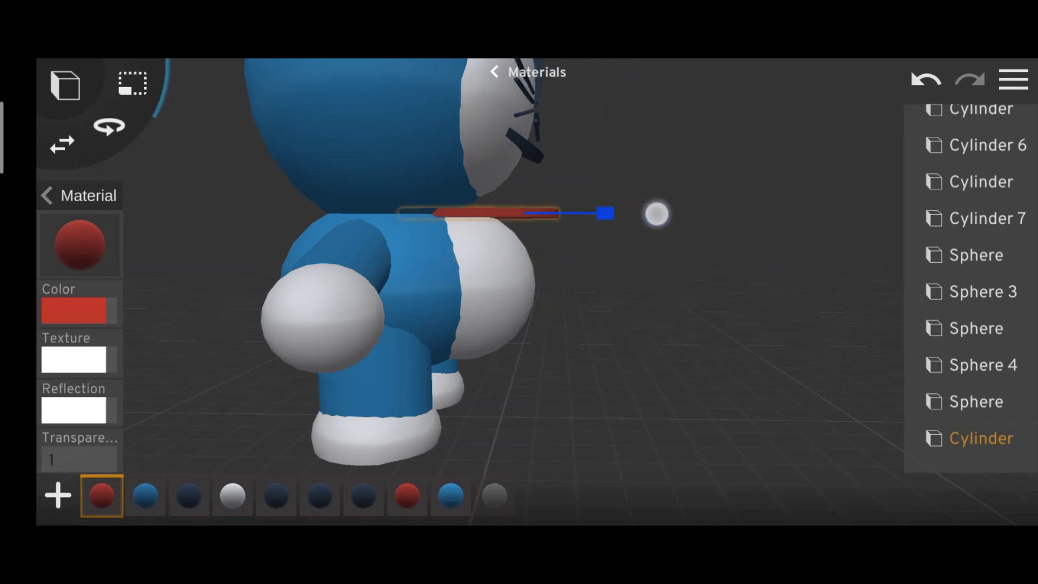
{"action": "mouse_move", "coordinate": [613, 202]}
{"action": "left_mouse_down"}
{"action": "mouse_move", "coordinate": [542, 410]}
{"action": "mouse_move", "coordinate": [199, 292]}
{"action": "left_mouse_up"}
{"action": "left_click_drag", "start_coordinate": [408, 120], "coordinate": [671, 193]}
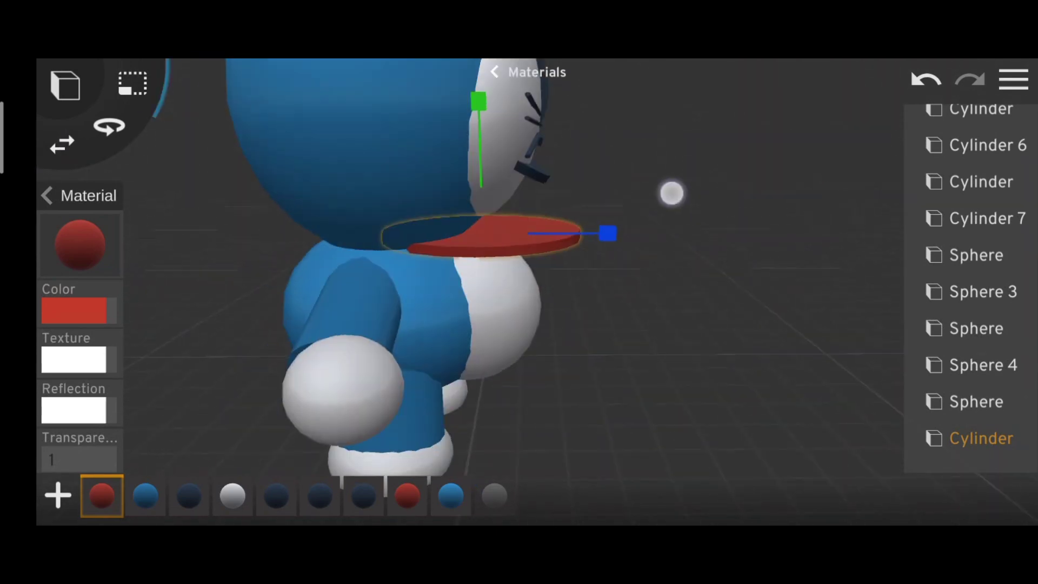
{"action": "mouse_move", "coordinate": [797, 280]}
{"action": "left_mouse_down"}
{"action": "mouse_move", "coordinate": [648, 183]}
{"action": "mouse_move", "coordinate": [662, 248]}
{"action": "mouse_move", "coordinate": [702, 225]}
{"action": "left_mouse_up"}
{"action": "left_click_drag", "start_coordinate": [638, 151], "coordinate": [640, 205]}
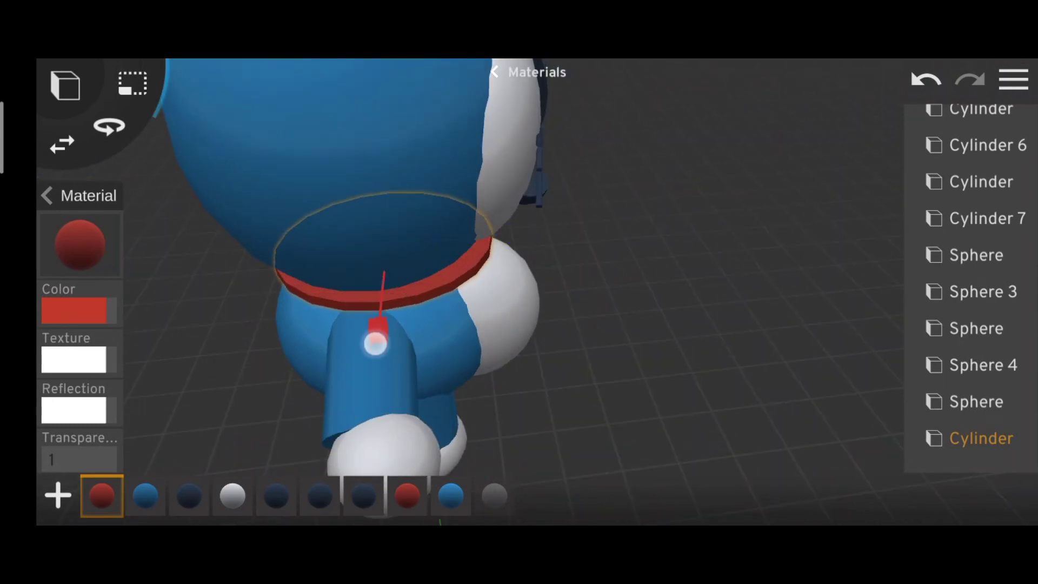
{"action": "mouse_move", "coordinate": [375, 343]}
{"action": "left_mouse_down"}
{"action": "mouse_move", "coordinate": [605, 324]}
{"action": "mouse_move", "coordinate": [639, 292]}
{"action": "mouse_move", "coordinate": [643, 324]}
{"action": "left_mouse_up"}
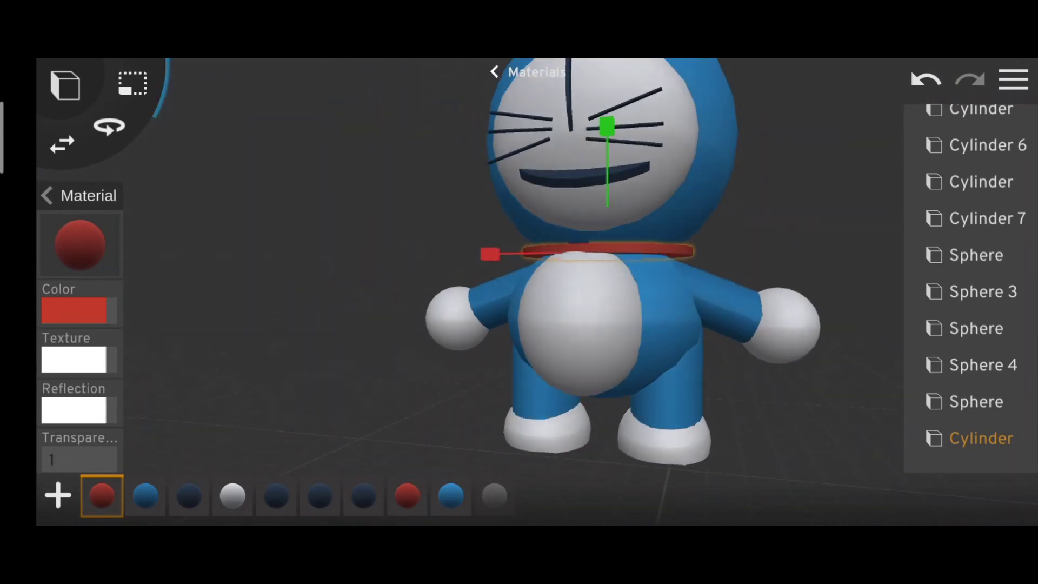
Step: Return from material editing to modeling with a close side view of Doraemon
{"action": "left_click", "coordinate": [494, 72]}
{"action": "mouse_move", "coordinate": [778, 252]}
{"action": "left_mouse_down"}
{"action": "mouse_move", "coordinate": [753, 366]}
{"action": "mouse_move", "coordinate": [373, 311]}
{"action": "mouse_move", "coordinate": [676, 289]}
{"action": "left_mouse_up"}
{"action": "scroll", "coordinate": [640, 308], "scroll_direction": "down", "scroll_amount": 3}
{"action": "scroll", "coordinate": [611, 329], "scroll_direction": "up", "scroll_amount": 3}
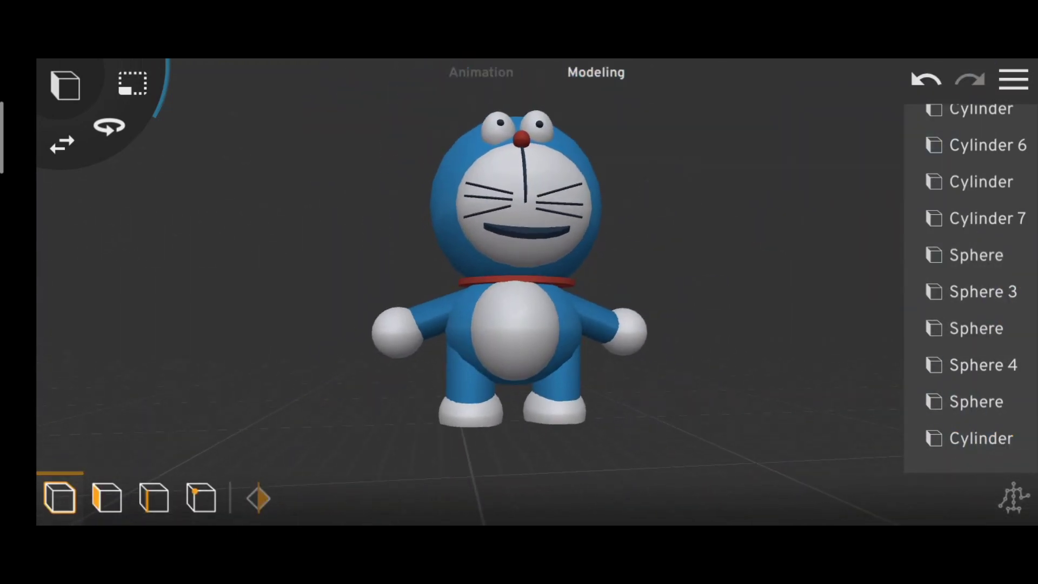
Step: Add a new sphere and give it a yellow material colour
{"action": "left_click", "coordinate": [128, 146]}
{"action": "left_click", "coordinate": [74, 309]}
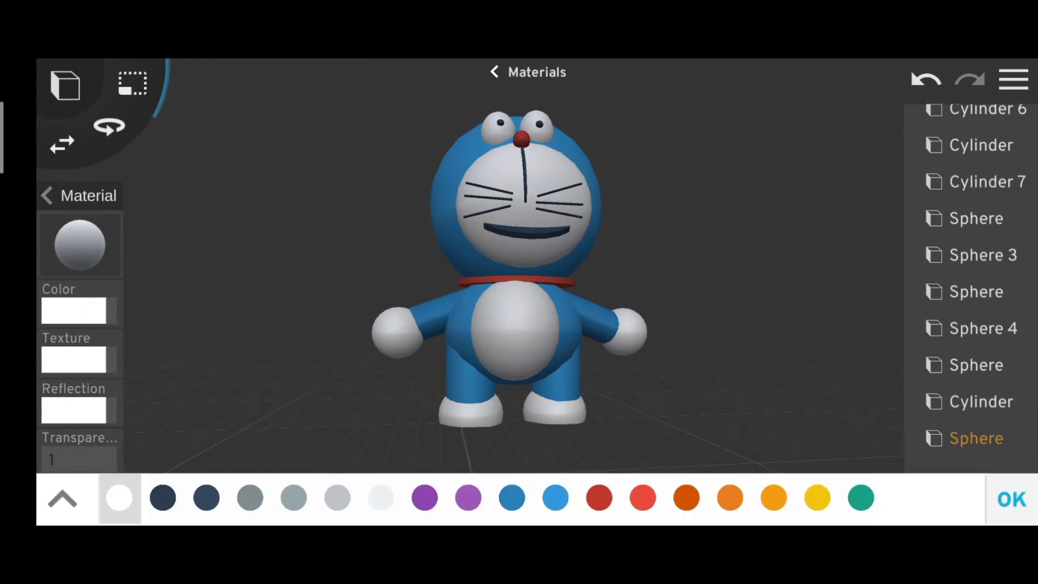
{"action": "left_click", "coordinate": [815, 495]}
{"action": "left_click", "coordinate": [1010, 495]}
{"action": "scroll", "coordinate": [562, 270], "scroll_direction": "down", "scroll_amount": 3}
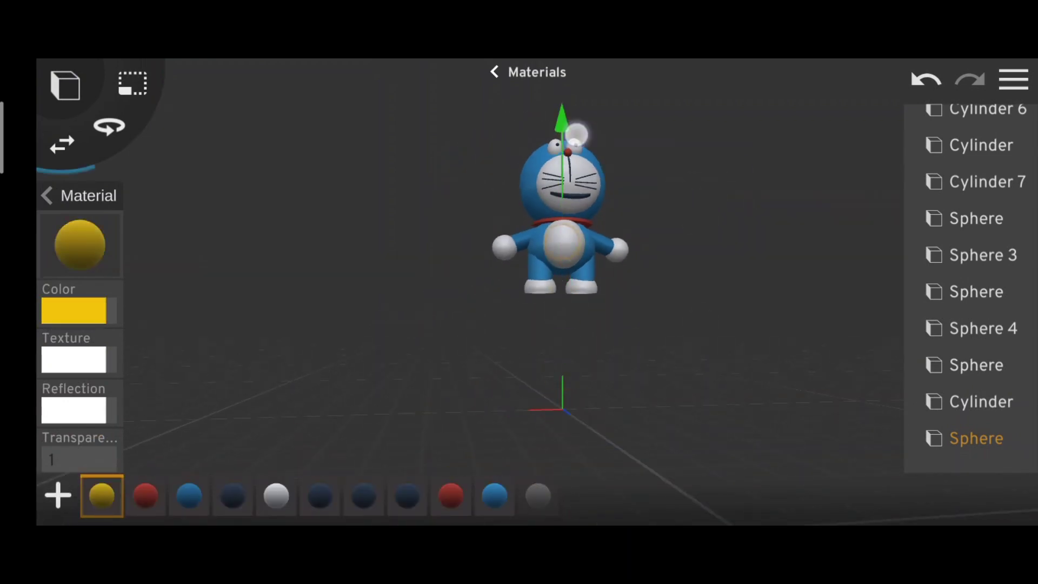
{"action": "scroll", "coordinate": [666, 260], "scroll_direction": "up", "scroll_amount": 3}
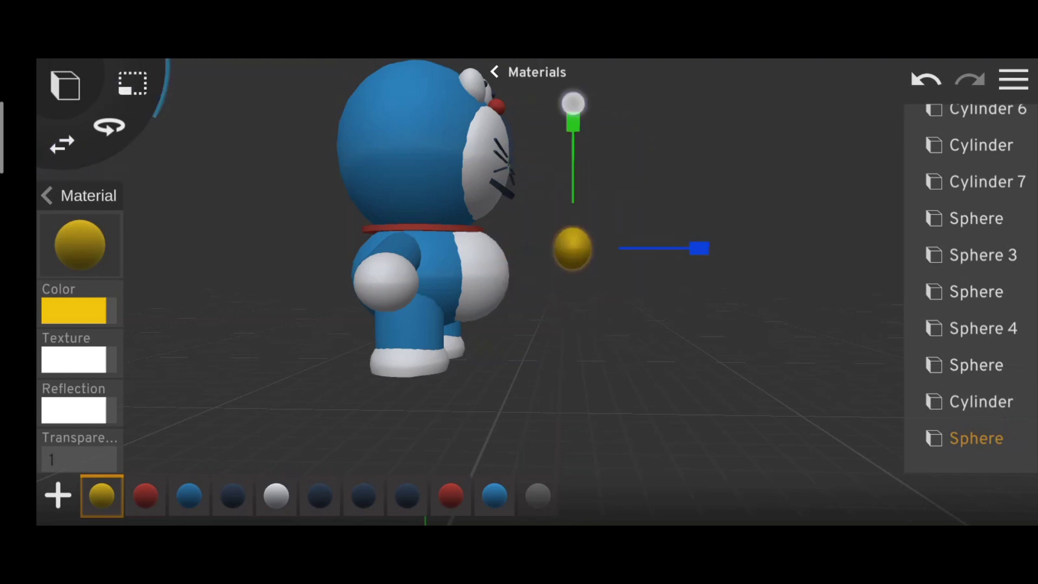
Step: Return to modeling and select the yellow sphere at Doraemon's chest
{"action": "mouse_move", "coordinate": [573, 102]}
{"action": "left_mouse_down"}
{"action": "mouse_move", "coordinate": [567, 366]}
{"action": "mouse_move", "coordinate": [704, 202]}
{"action": "mouse_move", "coordinate": [634, 236]}
{"action": "left_mouse_up"}
{"action": "scroll", "coordinate": [608, 297], "scroll_direction": "up", "scroll_amount": 3}
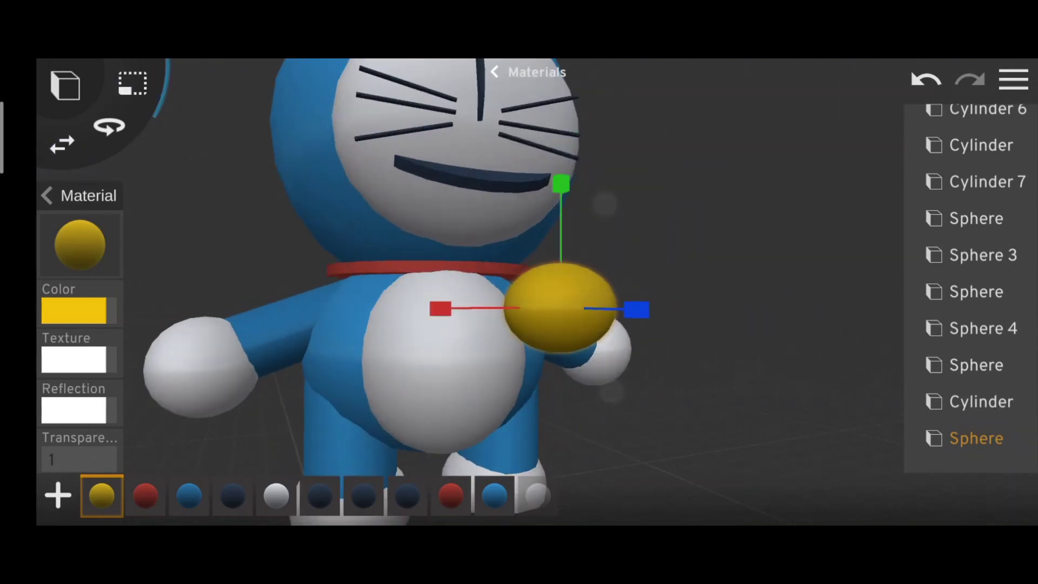
{"action": "mouse_move", "coordinate": [604, 203]}
{"action": "left_mouse_down"}
{"action": "mouse_move", "coordinate": [740, 411]}
{"action": "mouse_move", "coordinate": [725, 279]}
{"action": "mouse_move", "coordinate": [754, 309]}
{"action": "left_mouse_up"}
{"action": "scroll", "coordinate": [728, 285], "scroll_direction": "up", "scroll_amount": 3}
{"action": "scroll", "coordinate": [729, 284], "scroll_direction": "down", "scroll_amount": 3}
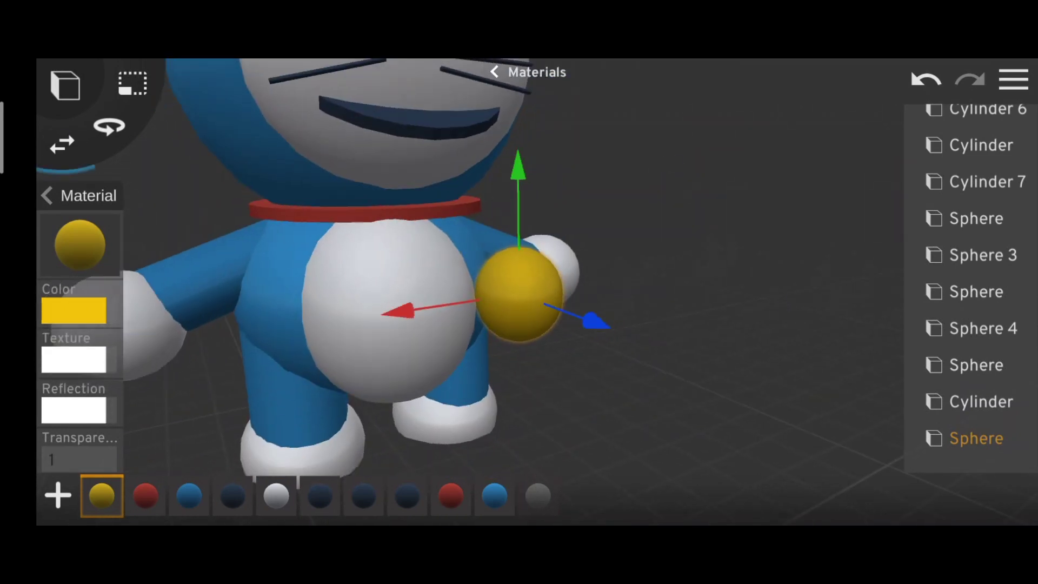
{"action": "left_click", "coordinate": [415, 261]}
{"action": "left_click", "coordinate": [532, 296]}
Step: Push the yellow bell forward out of the chest onto the collar front
{"action": "mouse_move", "coordinate": [532, 296]}
{"action": "left_mouse_down"}
{"action": "mouse_move", "coordinate": [630, 343]}
{"action": "mouse_move", "coordinate": [703, 253]}
{"action": "left_mouse_up"}
{"action": "mouse_move", "coordinate": [702, 324]}
{"action": "left_mouse_down"}
{"action": "mouse_move", "coordinate": [788, 420]}
{"action": "mouse_move", "coordinate": [638, 382]}
{"action": "mouse_move", "coordinate": [632, 254]}
{"action": "mouse_move", "coordinate": [567, 227]}
{"action": "left_mouse_up"}
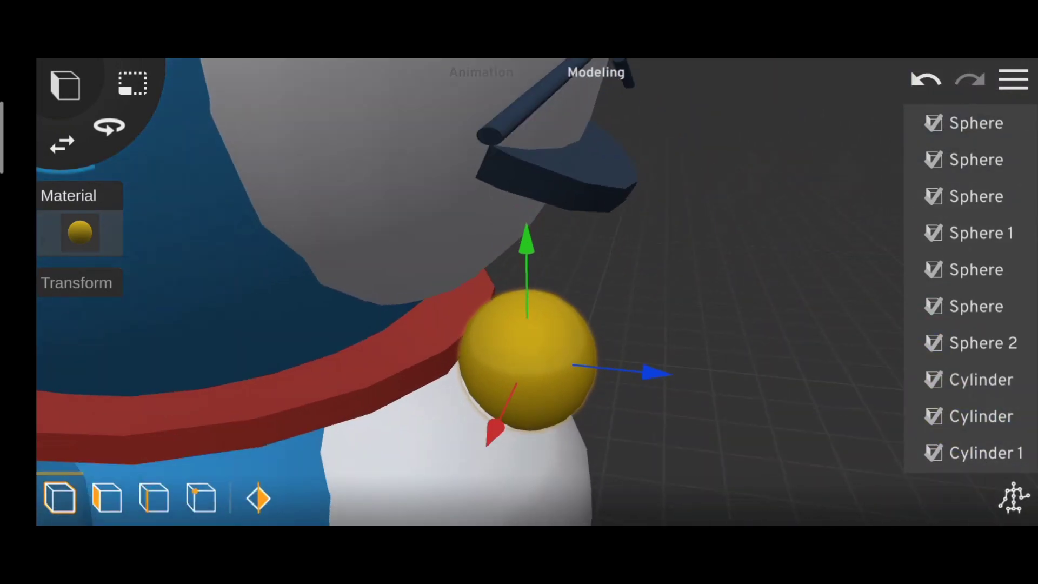
{"action": "left_click_drag", "start_coordinate": [650, 352], "coordinate": [479, 308]}
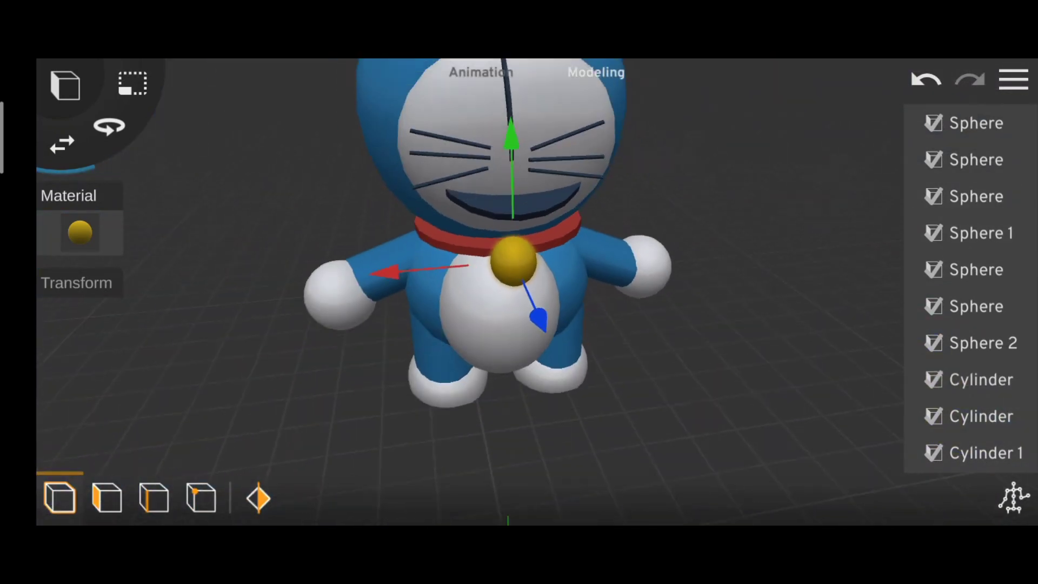
{"action": "scroll", "coordinate": [637, 293], "scroll_direction": "down", "scroll_amount": 5}
{"action": "scroll", "coordinate": [637, 294], "scroll_direction": "down", "scroll_amount": 2}
{"action": "left_click_drag", "start_coordinate": [627, 414], "coordinate": [695, 338]}
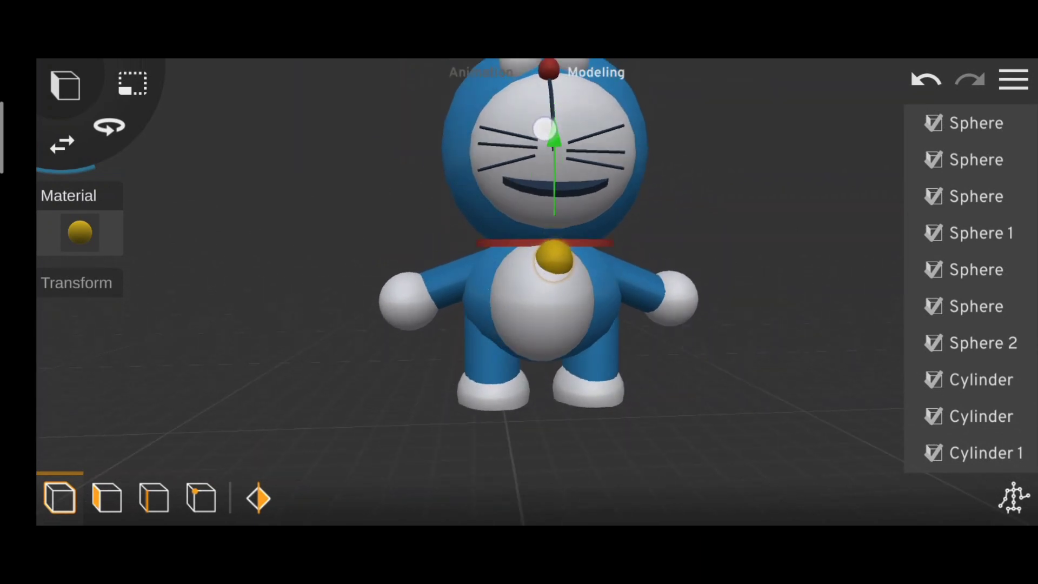
{"action": "left_click_drag", "start_coordinate": [543, 128], "coordinate": [635, 264]}
{"action": "mouse_move", "coordinate": [708, 370]}
{"action": "left_mouse_down"}
{"action": "mouse_move", "coordinate": [430, 264]}
{"action": "mouse_move", "coordinate": [667, 366]}
{"action": "mouse_move", "coordinate": [643, 382]}
{"action": "left_mouse_up"}
{"action": "left_click_drag", "start_coordinate": [658, 246], "coordinate": [662, 246]}
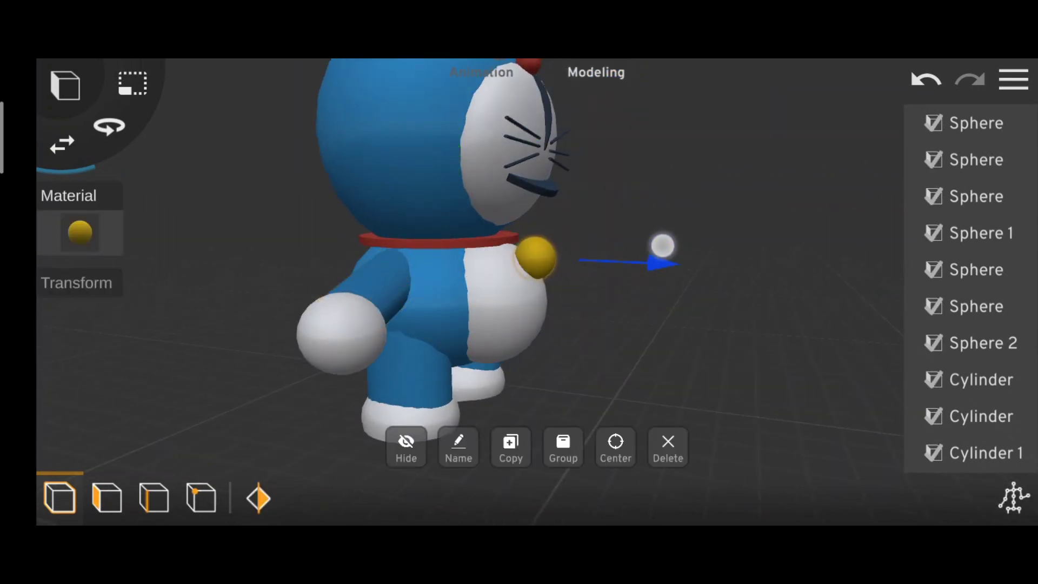
{"action": "mouse_move", "coordinate": [541, 324]}
{"action": "left_mouse_down"}
{"action": "mouse_move", "coordinate": [440, 335]}
{"action": "mouse_move", "coordinate": [595, 378]}
{"action": "mouse_move", "coordinate": [487, 351]}
{"action": "mouse_move", "coordinate": [590, 371]}
{"action": "left_mouse_up"}
Step: Orbit around the yellow sphere to check its placement against Doraemon's front
{"action": "scroll", "coordinate": [612, 300], "scroll_direction": "up", "scroll_amount": 5}
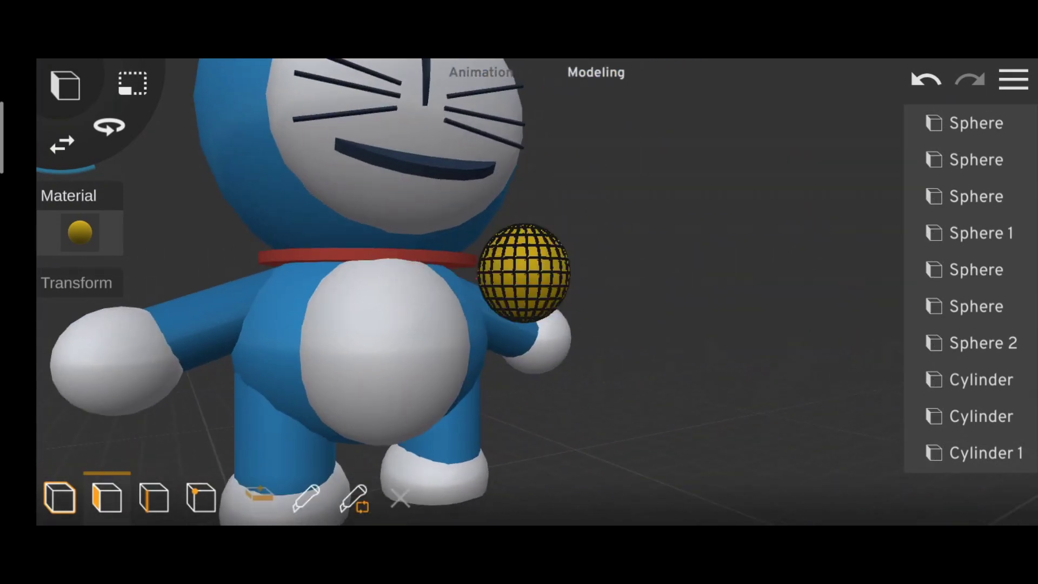
{"action": "scroll", "coordinate": [590, 295], "scroll_direction": "up", "scroll_amount": 3}
{"action": "scroll", "coordinate": [591, 295], "scroll_direction": "up", "scroll_amount": 5}
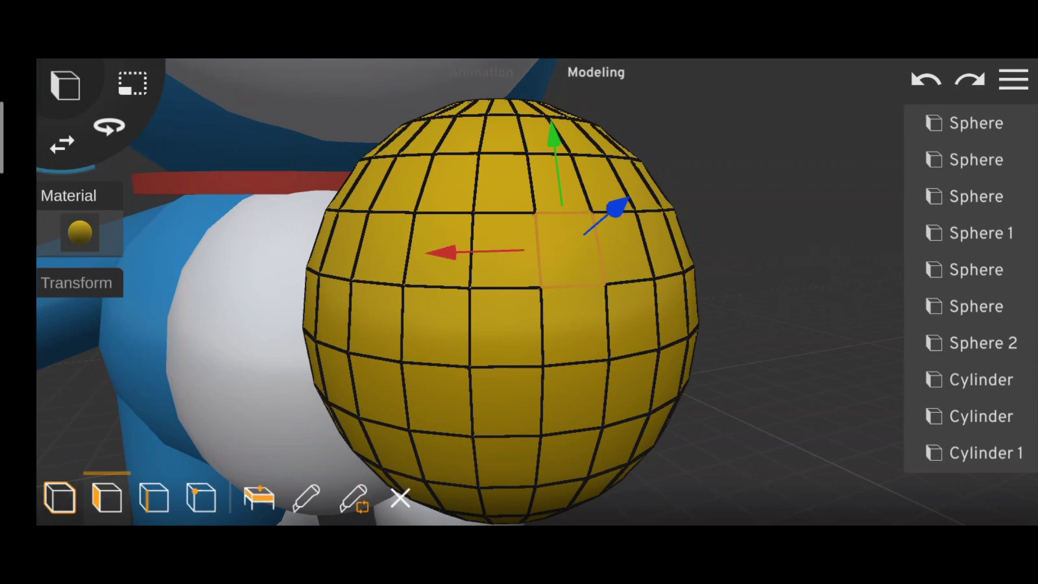
{"action": "scroll", "coordinate": [510, 286], "scroll_direction": "up", "scroll_amount": 3}
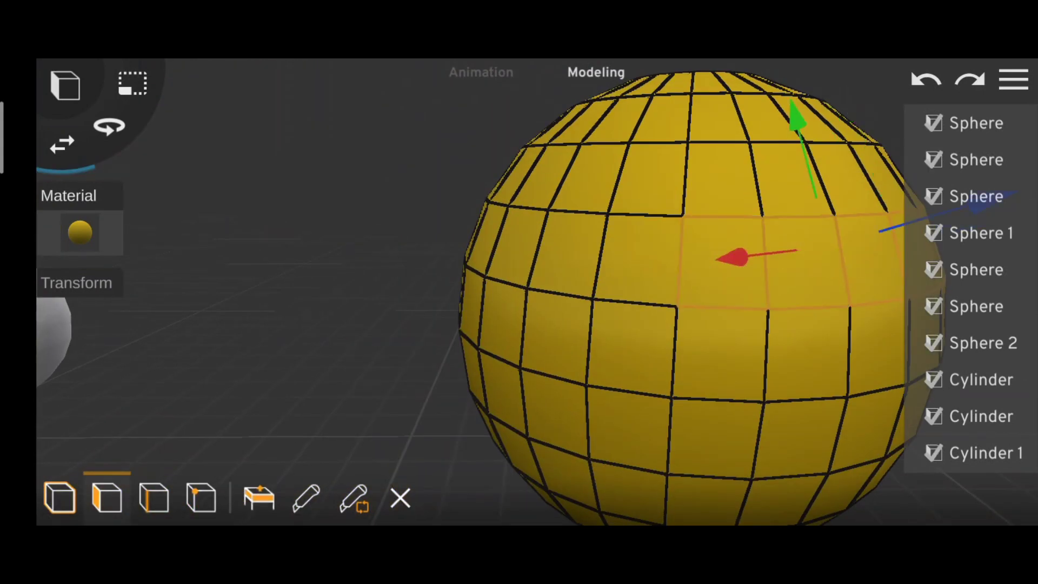
{"action": "scroll", "coordinate": [343, 279], "scroll_direction": "down", "scroll_amount": 3}
{"action": "scroll", "coordinate": [653, 271], "scroll_direction": "down", "scroll_amount": 3}
{"action": "scroll", "coordinate": [449, 270], "scroll_direction": "down", "scroll_amount": 3}
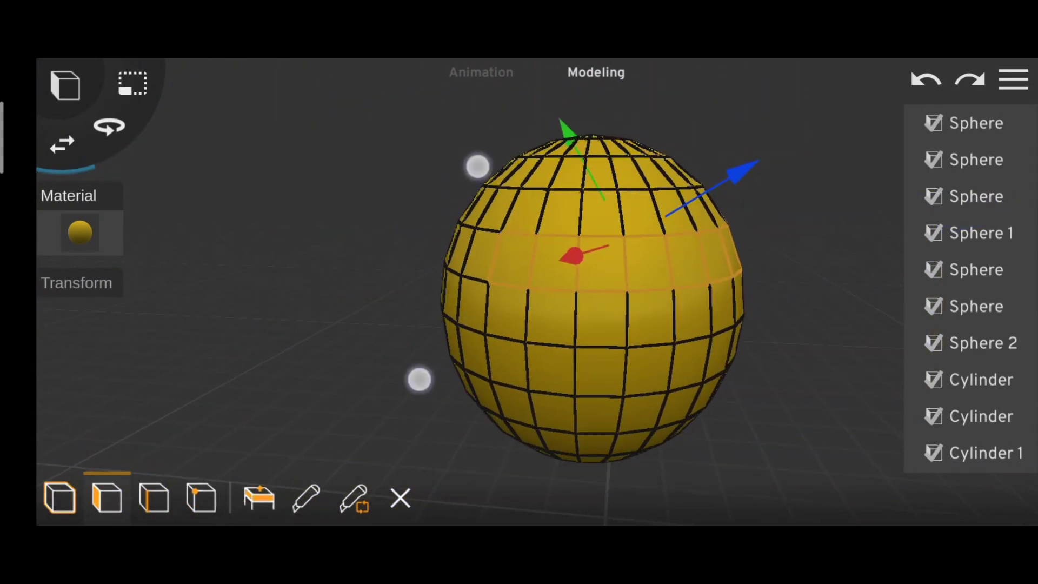
{"action": "left_click_drag", "start_coordinate": [477, 164], "coordinate": [457, 283]}
{"action": "mouse_move", "coordinate": [355, 163]}
{"action": "left_mouse_down"}
{"action": "mouse_move", "coordinate": [517, 176]}
{"action": "mouse_move", "coordinate": [549, 370]}
{"action": "left_mouse_up"}
{"action": "scroll", "coordinate": [524, 271], "scroll_direction": "up", "scroll_amount": 2}
{"action": "left_click_drag", "start_coordinate": [512, 340], "coordinate": [659, 367]}
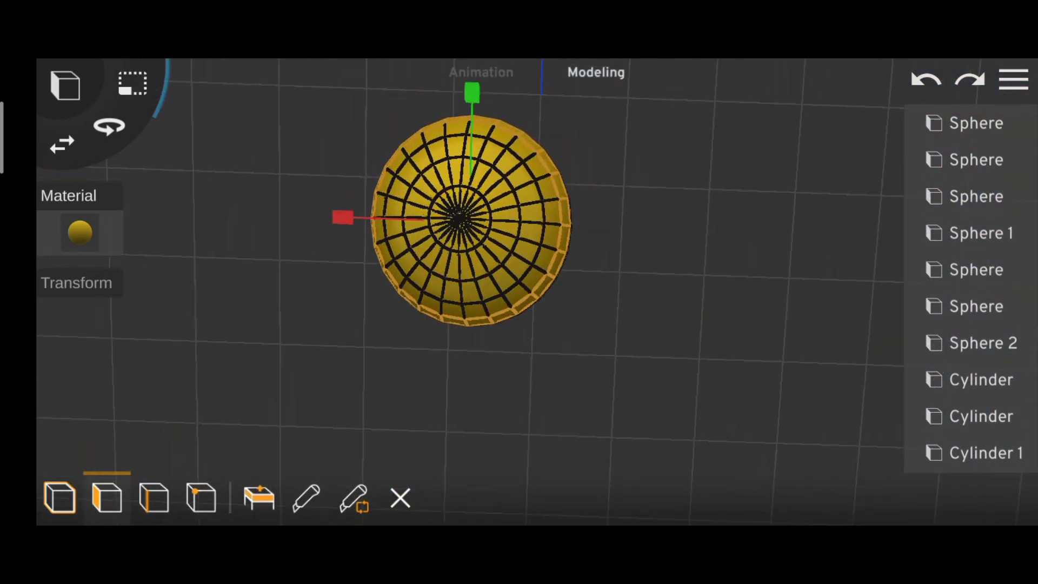
{"action": "scroll", "coordinate": [542, 281], "scroll_direction": "down", "scroll_amount": 2}
{"action": "left_click_drag", "start_coordinate": [400, 287], "coordinate": [696, 441]}
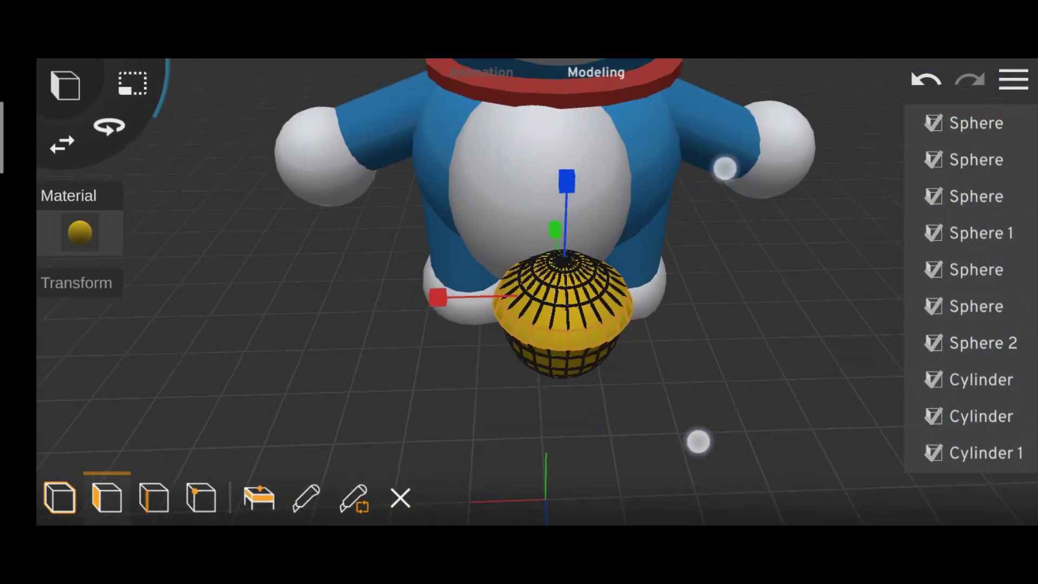
{"action": "scroll", "coordinate": [671, 308], "scroll_direction": "up", "scroll_amount": 3}
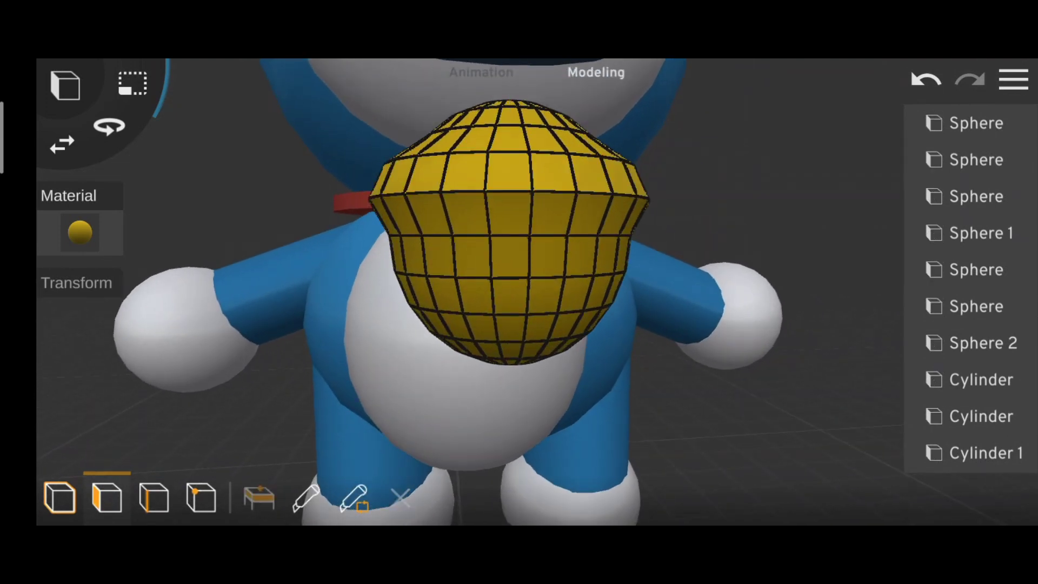
{"action": "scroll", "coordinate": [668, 283], "scroll_direction": "down", "scroll_amount": 2}
{"action": "scroll", "coordinate": [591, 332], "scroll_direction": "up", "scroll_amount": 3}
Step: Select a face on the yellow bell, then reselect the whole bell from an angled close-up
{"action": "left_click", "coordinate": [410, 299]}
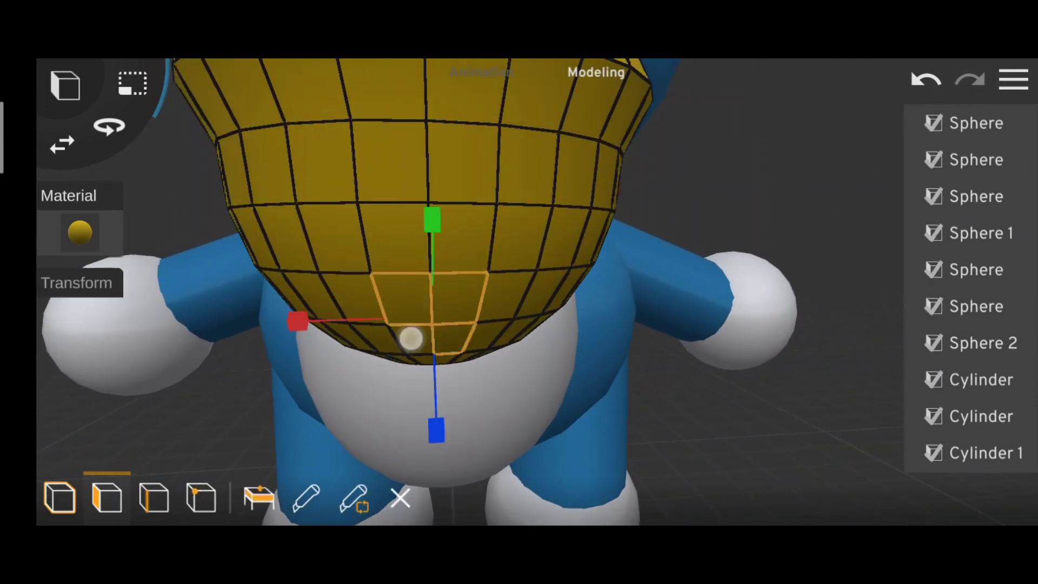
{"action": "scroll", "coordinate": [605, 300], "scroll_direction": "down", "scroll_amount": 3}
{"action": "mouse_move", "coordinate": [308, 326]}
{"action": "left_mouse_down"}
{"action": "mouse_move", "coordinate": [487, 325]}
{"action": "mouse_move", "coordinate": [486, 314]}
{"action": "left_mouse_up"}
{"action": "scroll", "coordinate": [625, 299], "scroll_direction": "up", "scroll_amount": 3}
{"action": "left_click_drag", "start_coordinate": [625, 299], "coordinate": [771, 278]}
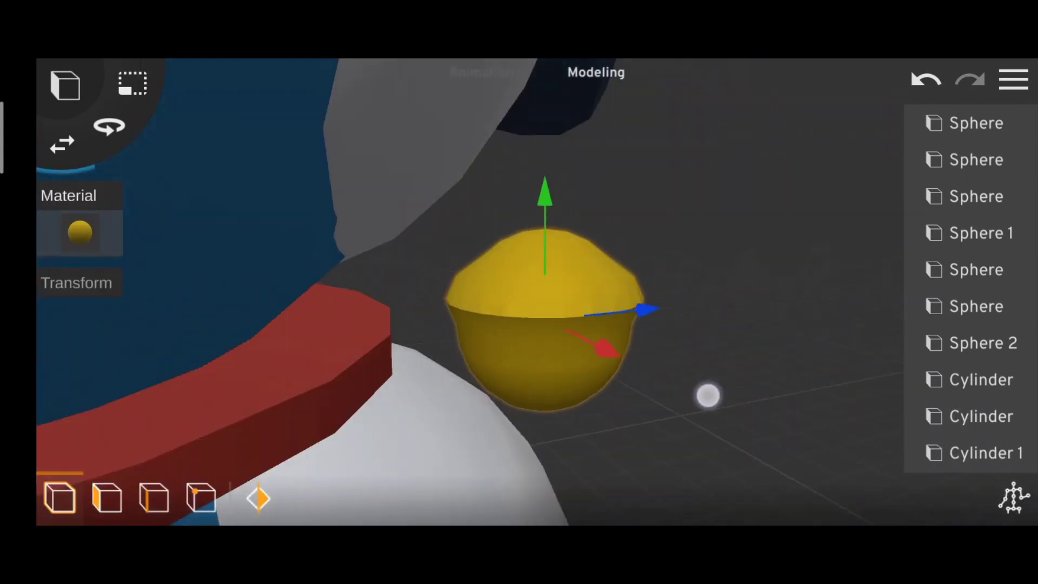
{"action": "mouse_move", "coordinate": [706, 394]}
{"action": "left_mouse_down"}
{"action": "mouse_move", "coordinate": [605, 324]}
{"action": "mouse_move", "coordinate": [540, 309]}
{"action": "left_mouse_up"}
{"action": "left_click", "coordinate": [477, 204]}
{"action": "scroll", "coordinate": [610, 309], "scroll_direction": "down", "scroll_amount": 5}
{"action": "scroll", "coordinate": [693, 310], "scroll_direction": "down", "scroll_amount": 2}
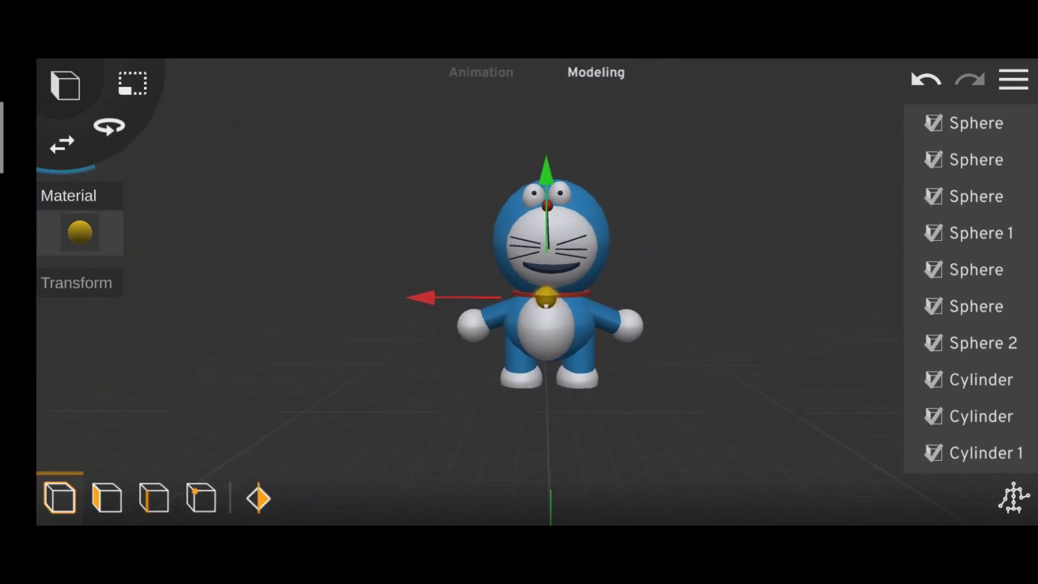
Step: Add a new cylinder and flatten it into a thin disc
{"action": "scroll", "coordinate": [546, 281], "scroll_direction": "down", "scroll_amount": 2}
{"action": "left_click", "coordinate": [65, 85]}
{"action": "left_click", "coordinate": [535, 336]}
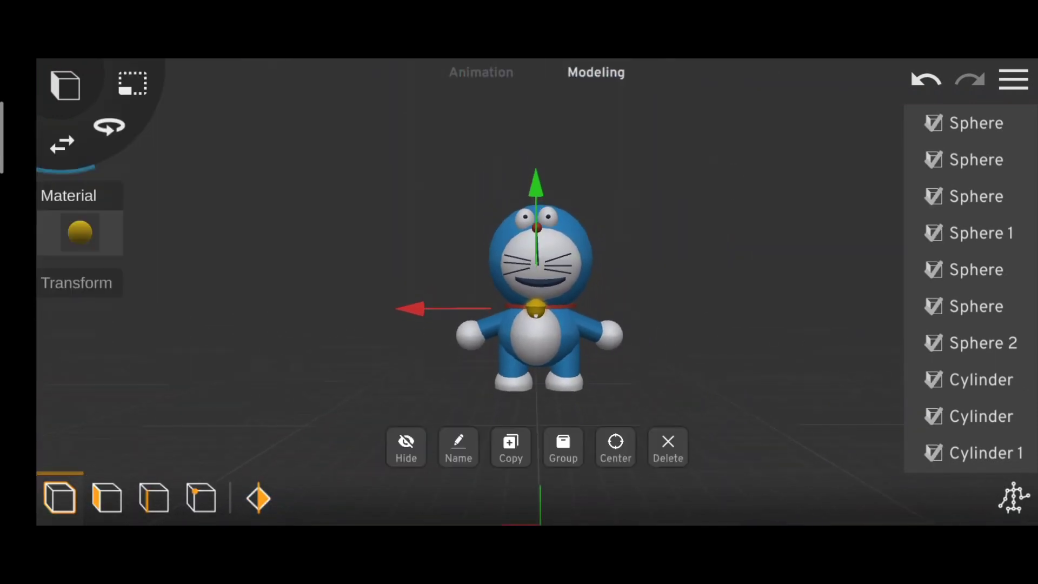
{"action": "left_click", "coordinate": [757, 324]}
{"action": "left_click", "coordinate": [182, 143]}
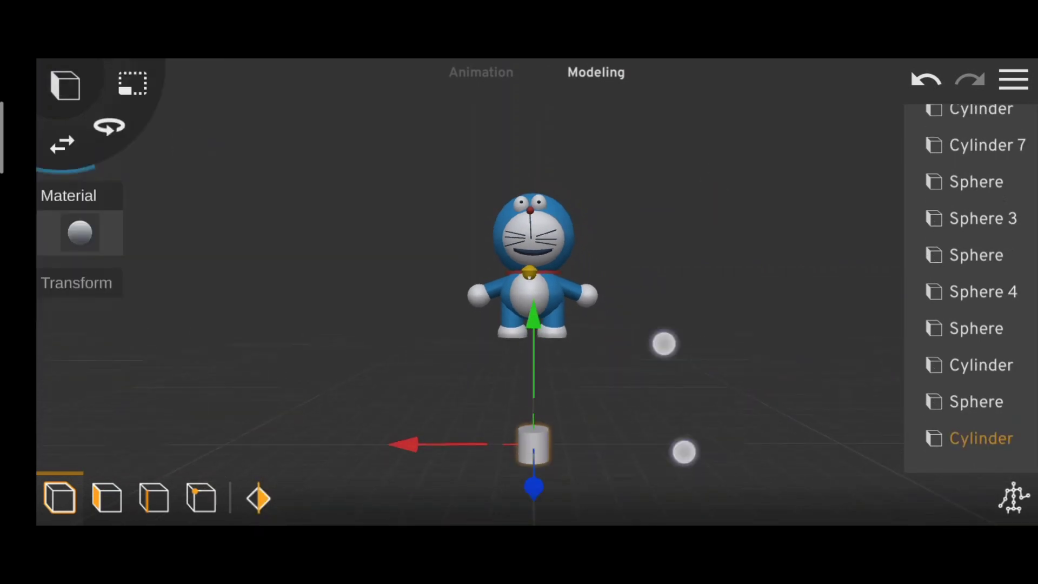
{"action": "scroll", "coordinate": [664, 389], "scroll_direction": "up", "scroll_amount": 3}
{"action": "left_click", "coordinate": [79, 238]}
{"action": "left_click", "coordinate": [537, 496]}
{"action": "left_click", "coordinate": [1009, 498]}
{"action": "mouse_move", "coordinate": [466, 302]}
{"action": "left_mouse_down"}
{"action": "mouse_move", "coordinate": [459, 336]}
{"action": "mouse_move", "coordinate": [593, 391]}
{"action": "left_mouse_up"}
Step: Turn to a front view of Doraemon and colour the disc dark navy
{"action": "left_click_drag", "start_coordinate": [55, 155], "coordinate": [60, 149]}
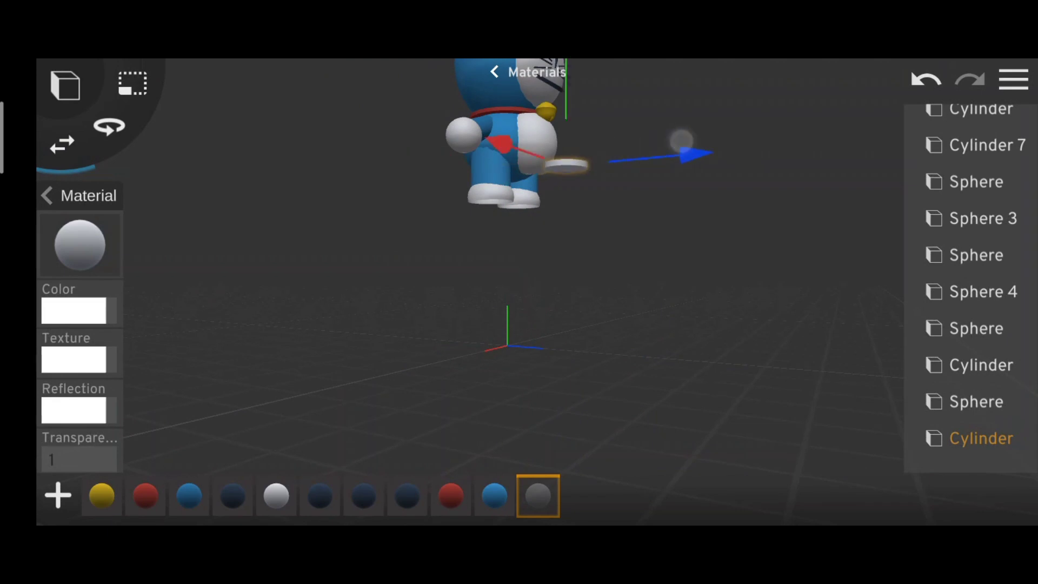
{"action": "left_click_drag", "start_coordinate": [681, 140], "coordinate": [700, 408]}
{"action": "scroll", "coordinate": [551, 243], "scroll_direction": "up", "scroll_amount": 3}
{"action": "left_click", "coordinate": [537, 496]}
{"action": "left_click", "coordinate": [162, 497]}
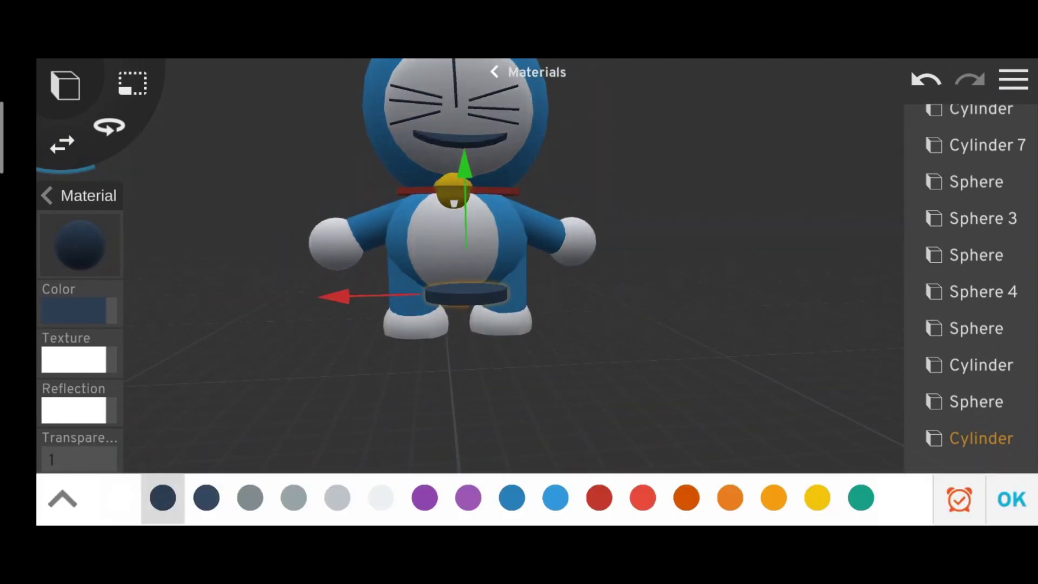
{"action": "left_click", "coordinate": [1009, 498]}
Step: Inspect the navy disc against the belly from side and front views
{"action": "left_click_drag", "start_coordinate": [470, 229], "coordinate": [622, 232]}
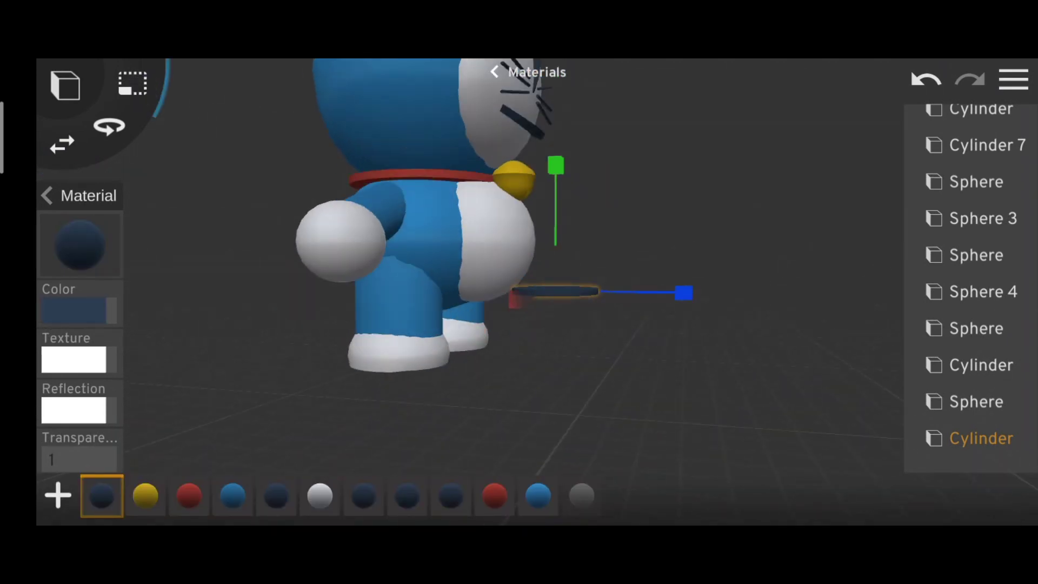
{"action": "left_click_drag", "start_coordinate": [540, 359], "coordinate": [394, 359]}
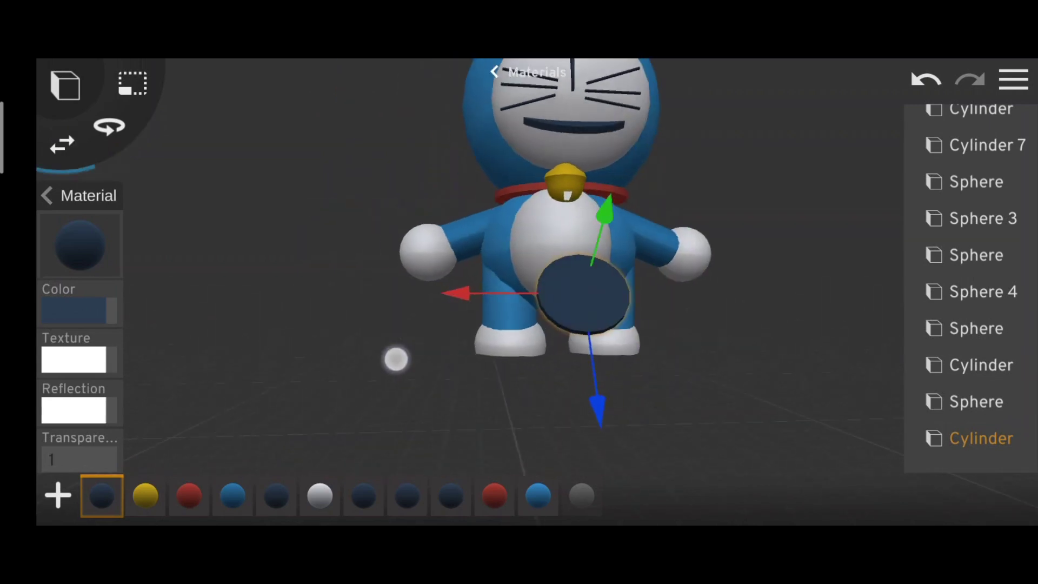
{"action": "scroll", "coordinate": [540, 259], "scroll_direction": "up", "scroll_amount": 3}
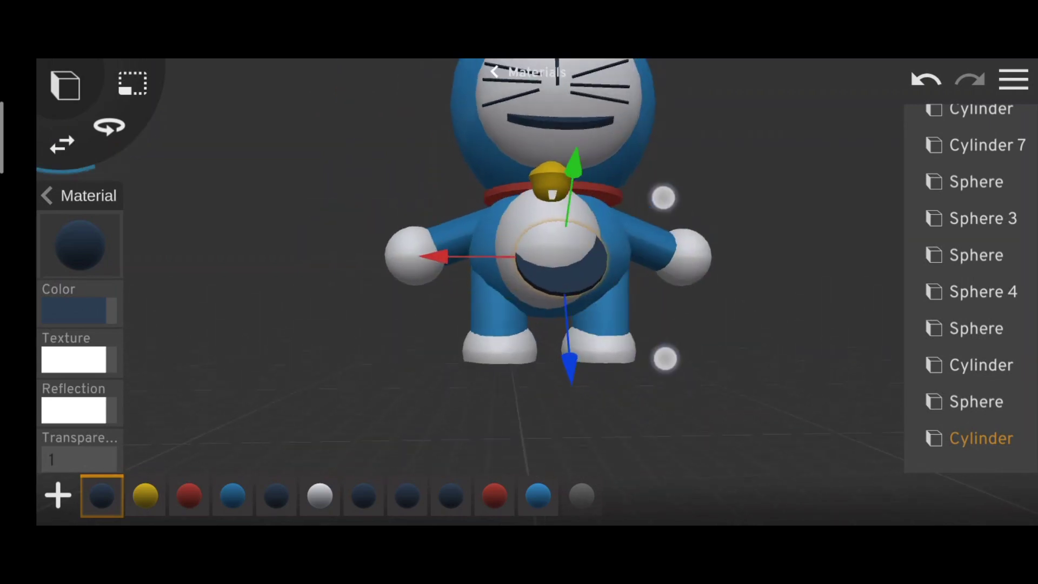
{"action": "left_click", "coordinate": [553, 269]}
{"action": "left_click_drag", "start_coordinate": [540, 244], "coordinate": [618, 344]}
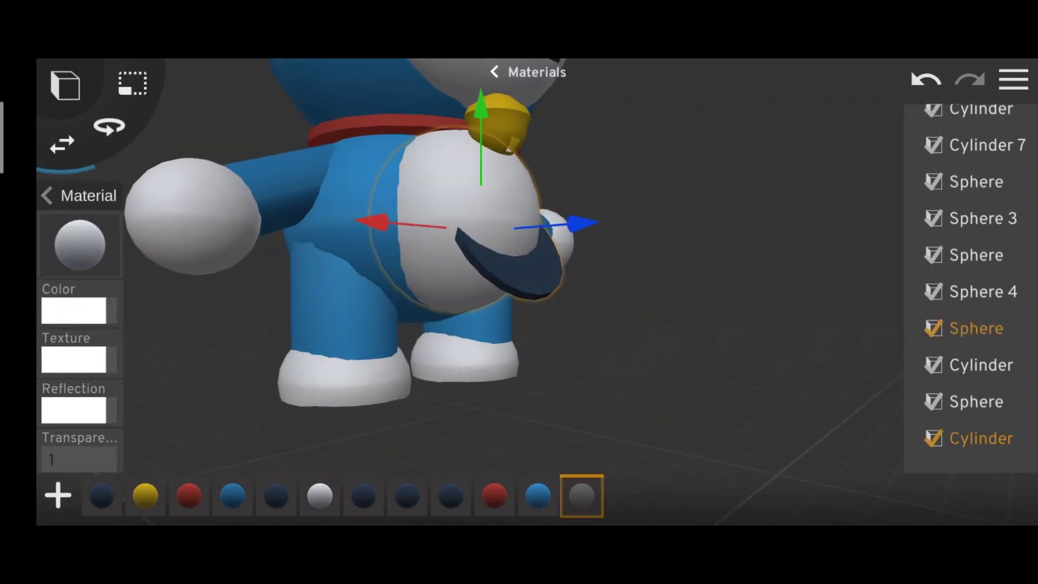
{"action": "left_click", "coordinate": [494, 111]}
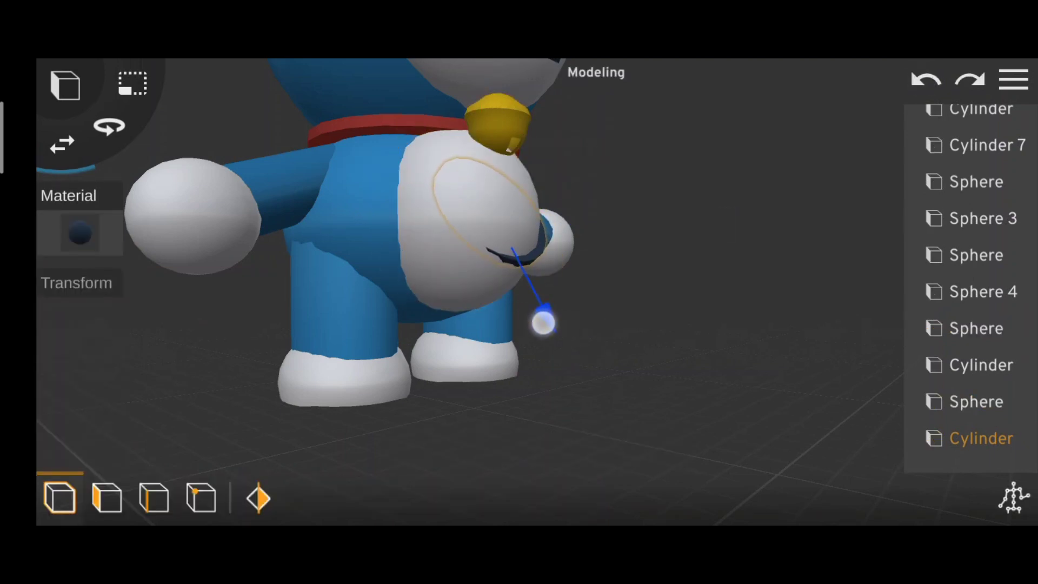
{"action": "left_click_drag", "start_coordinate": [543, 322], "coordinate": [348, 358]}
Step: Set the disc into the lower white belly so only a curved pocket rim shows
{"action": "left_click_drag", "start_coordinate": [452, 204], "coordinate": [413, 193]}
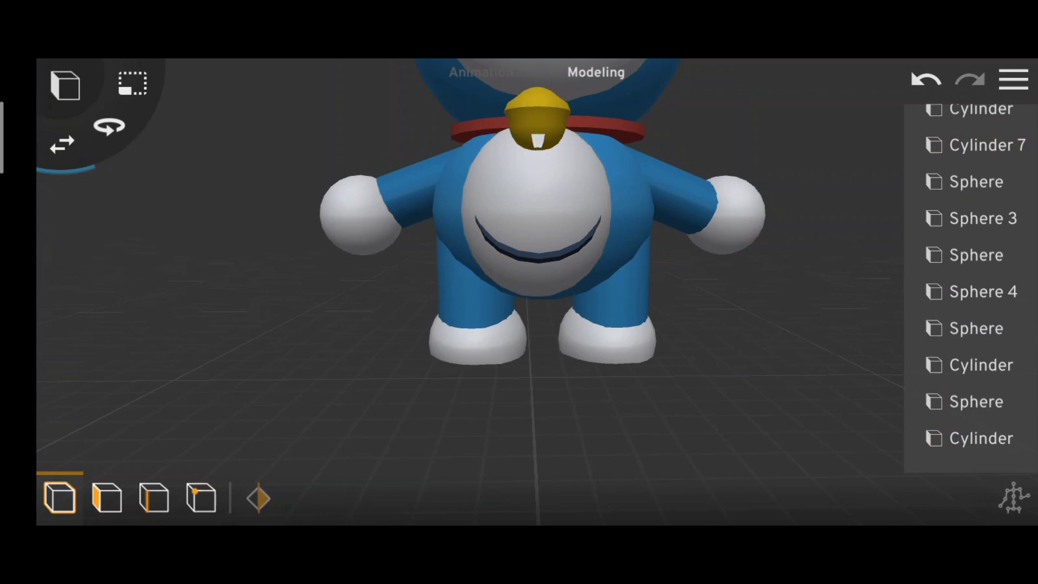
{"action": "left_click", "coordinate": [980, 437]}
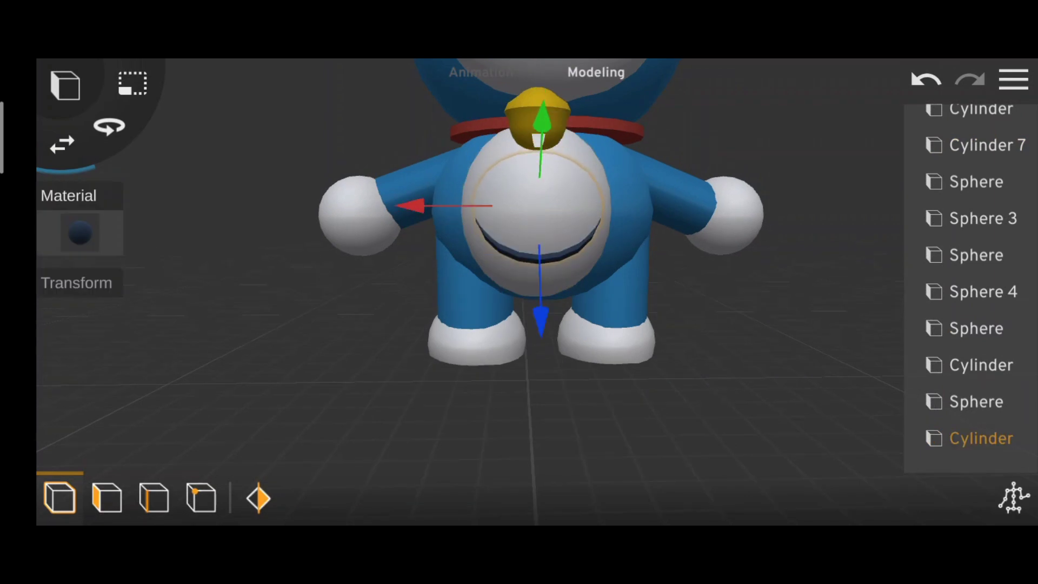
{"action": "mouse_move", "coordinate": [541, 346]}
{"action": "left_mouse_down"}
{"action": "mouse_move", "coordinate": [713, 340]}
{"action": "mouse_move", "coordinate": [389, 345]}
{"action": "left_mouse_up"}
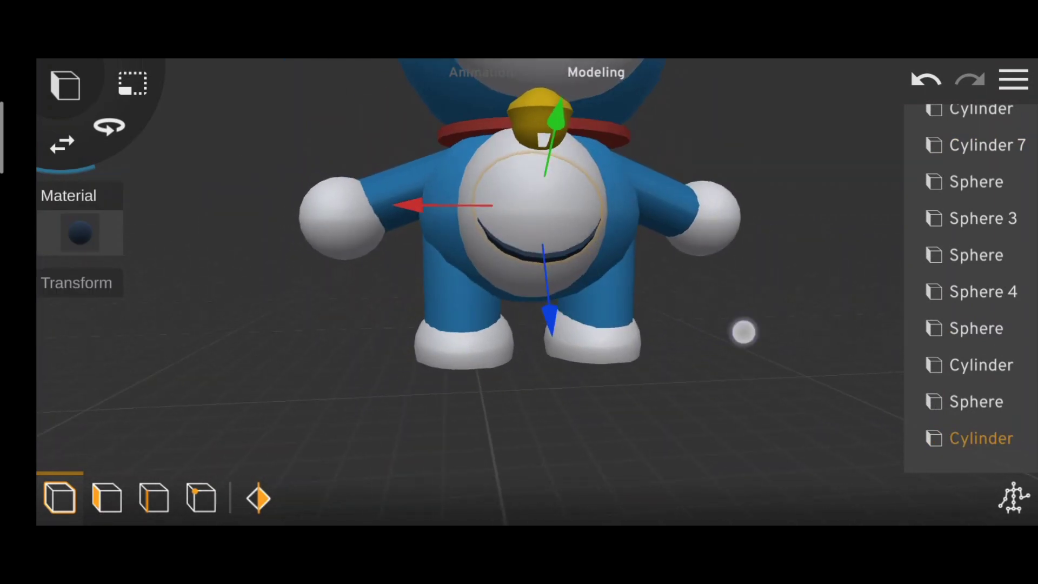
{"action": "left_click", "coordinate": [743, 332]}
{"action": "scroll", "coordinate": [680, 297], "scroll_direction": "down", "scroll_amount": 5}
{"action": "scroll", "coordinate": [680, 297], "scroll_direction": "down", "scroll_amount": 2}
Step: Add a new cylinder behind Doraemon and colour it dark navy
{"action": "scroll", "coordinate": [535, 263], "scroll_direction": "up", "scroll_amount": 3}
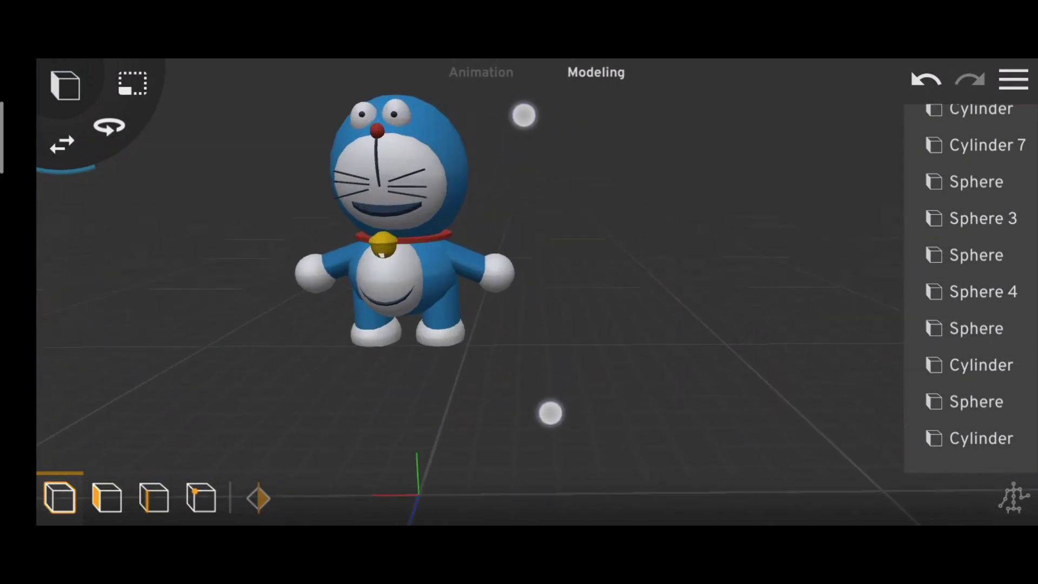
{"action": "mouse_move", "coordinate": [548, 412]}
{"action": "left_mouse_down"}
{"action": "mouse_move", "coordinate": [443, 352]}
{"action": "mouse_move", "coordinate": [618, 386]}
{"action": "left_mouse_up"}
{"action": "scroll", "coordinate": [618, 386], "scroll_direction": "up", "scroll_amount": 3}
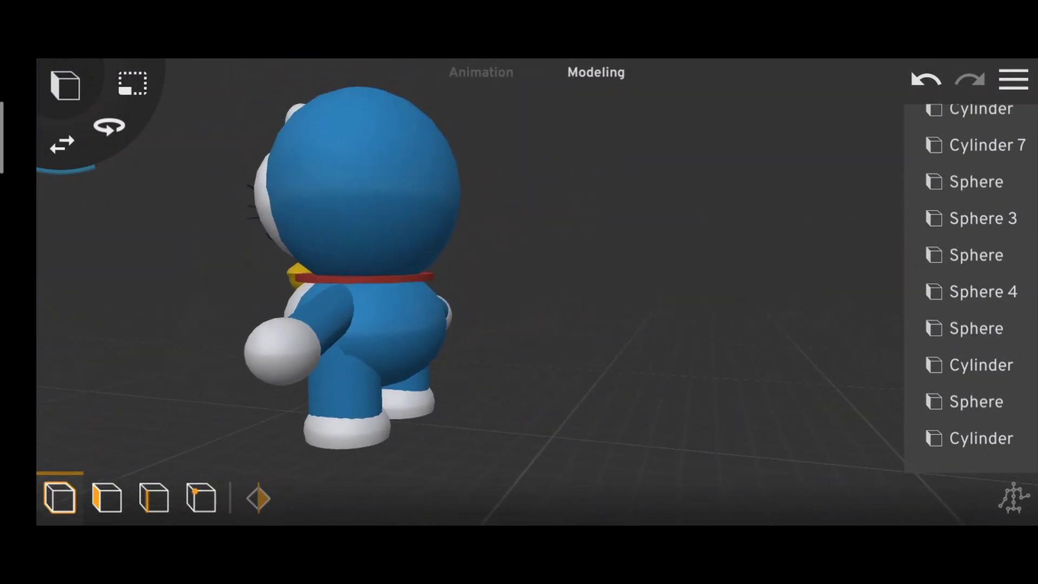
{"action": "left_click", "coordinate": [65, 84]}
{"action": "left_click", "coordinate": [181, 144]}
{"action": "scroll", "coordinate": [595, 281], "scroll_direction": "down", "scroll_amount": 3}
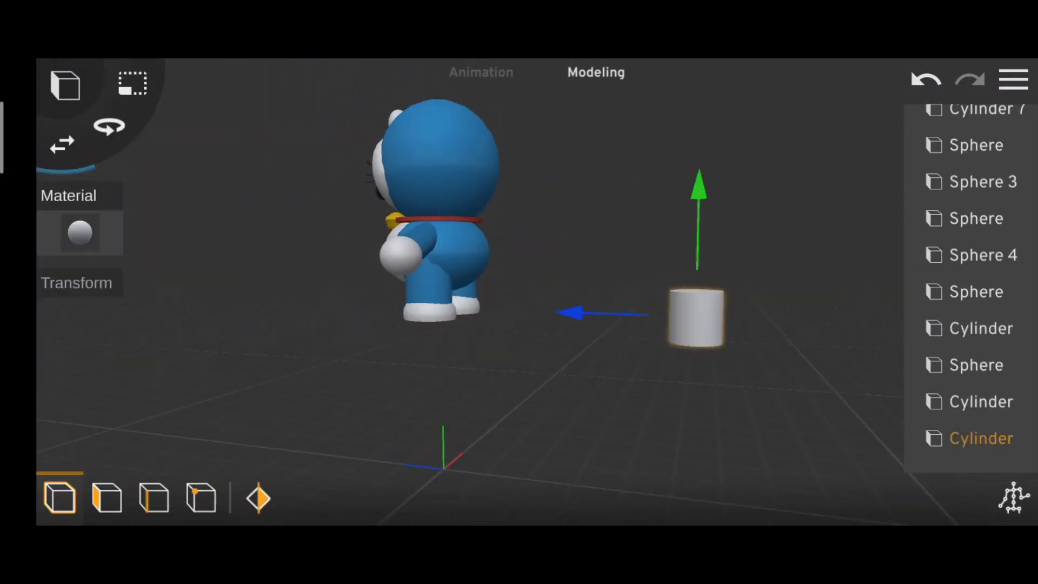
{"action": "left_click", "coordinate": [80, 232]}
{"action": "left_click", "coordinate": [73, 310]}
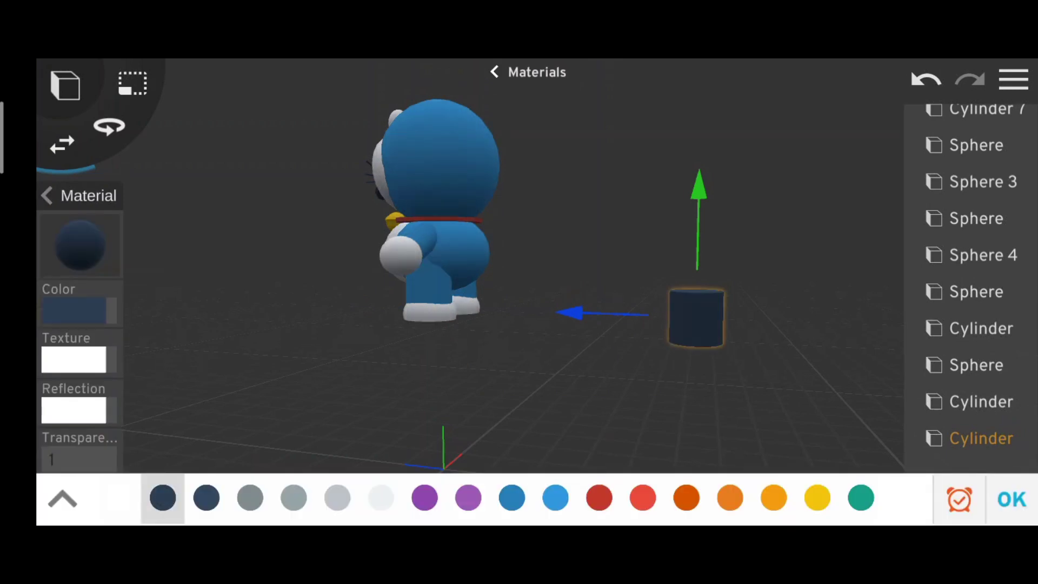
{"action": "left_click", "coordinate": [1010, 498]}
Step: Stretch the cylinder into a long thin rod and tilt it diagonally
{"action": "left_click_drag", "start_coordinate": [670, 372], "coordinate": [787, 269]}
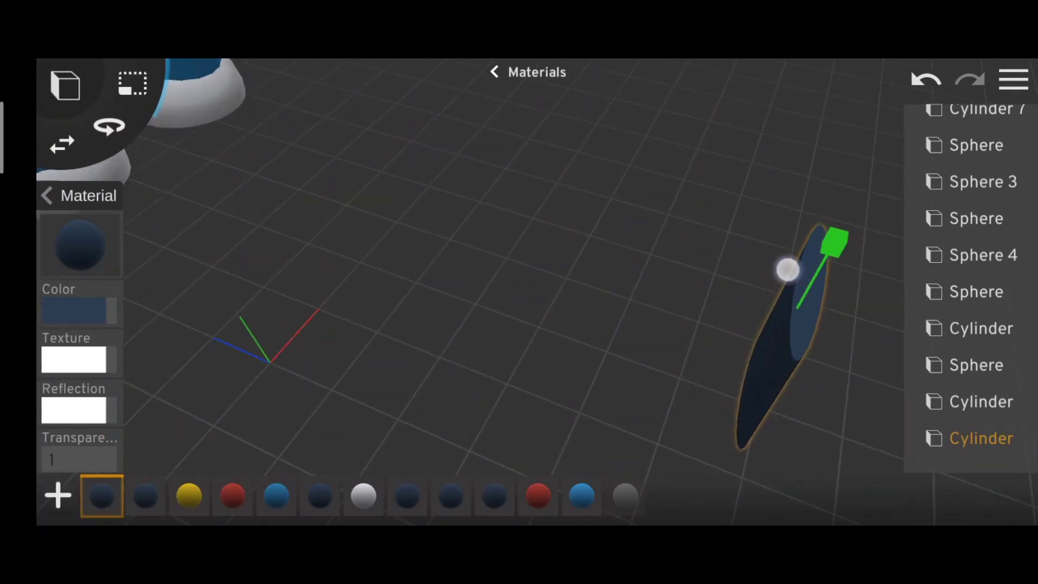
{"action": "mouse_move", "coordinate": [787, 316]}
{"action": "left_mouse_down"}
{"action": "mouse_move", "coordinate": [693, 354]}
{"action": "mouse_move", "coordinate": [535, 290]}
{"action": "mouse_move", "coordinate": [563, 327]}
{"action": "mouse_move", "coordinate": [679, 290]}
{"action": "mouse_move", "coordinate": [500, 366]}
{"action": "left_mouse_up"}
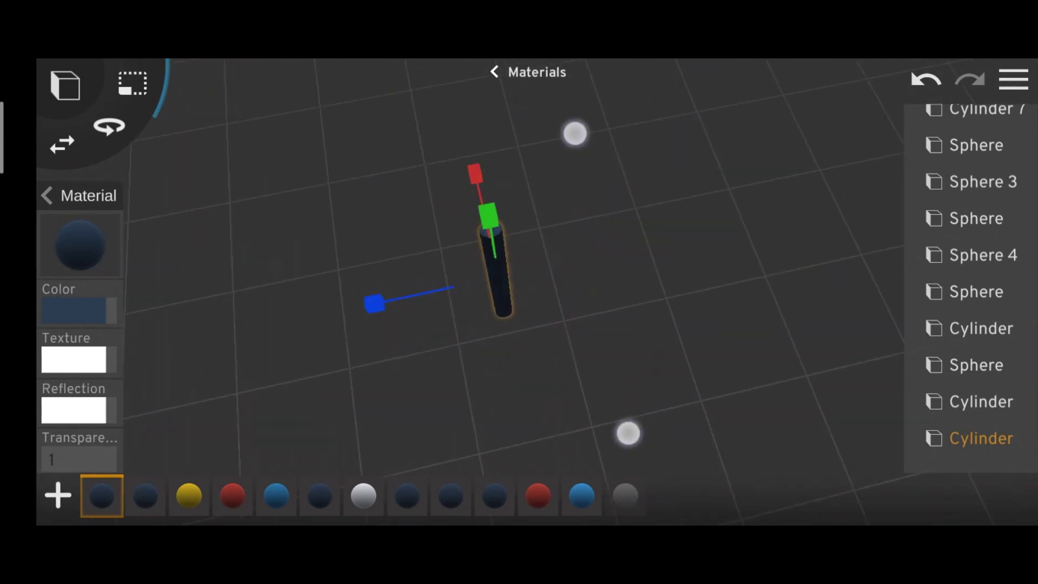
{"action": "mouse_move", "coordinate": [625, 430]}
{"action": "left_mouse_down"}
{"action": "mouse_move", "coordinate": [639, 364]}
{"action": "mouse_move", "coordinate": [652, 441]}
{"action": "left_mouse_up"}
{"action": "left_click_drag", "start_coordinate": [672, 254], "coordinate": [703, 259]}
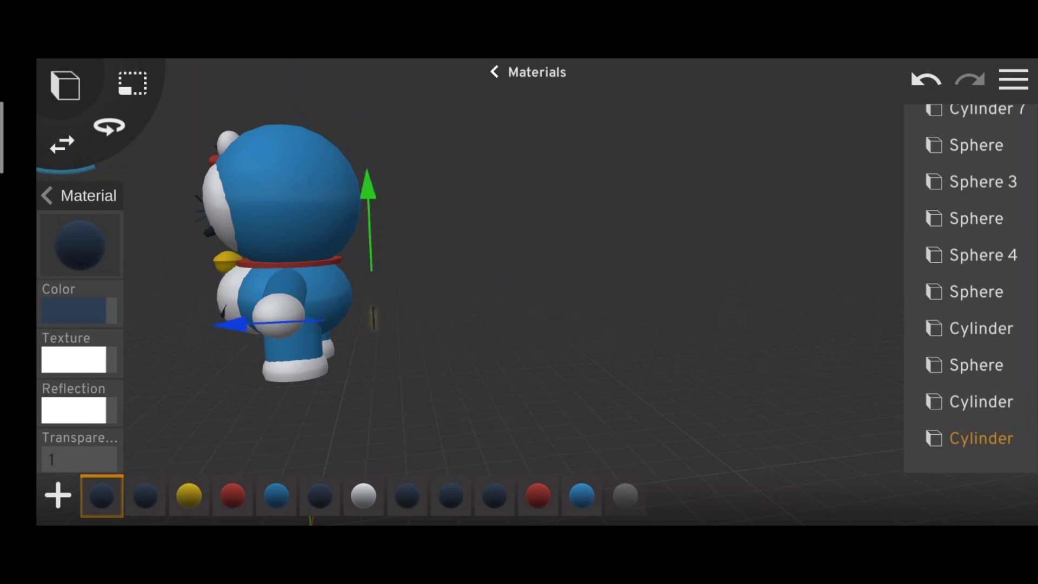
{"action": "left_click", "coordinate": [108, 126]}
{"action": "left_click_drag", "start_coordinate": [485, 484], "coordinate": [590, 446]}
{"action": "left_click_drag", "start_coordinate": [578, 329], "coordinate": [535, 378]}
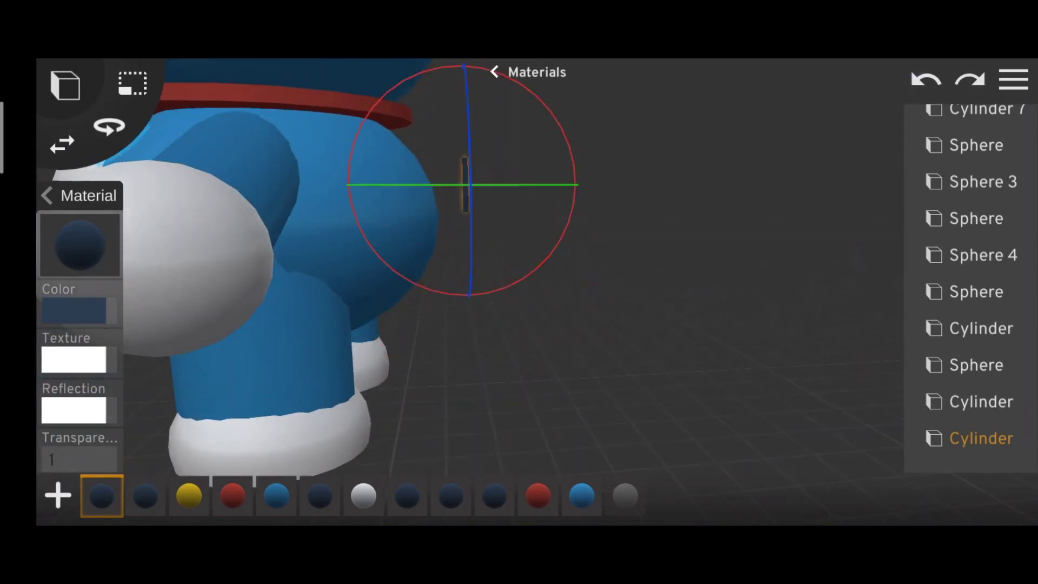
{"action": "left_click", "coordinate": [494, 72]}
Step: Push the rod's end into Doraemon's back so it sticks out as a tail
{"action": "mouse_move", "coordinate": [586, 195]}
{"action": "left_mouse_down"}
{"action": "mouse_move", "coordinate": [563, 169]}
{"action": "mouse_move", "coordinate": [563, 189]}
{"action": "left_mouse_up"}
{"action": "left_click_drag", "start_coordinate": [437, 244], "coordinate": [529, 467]}
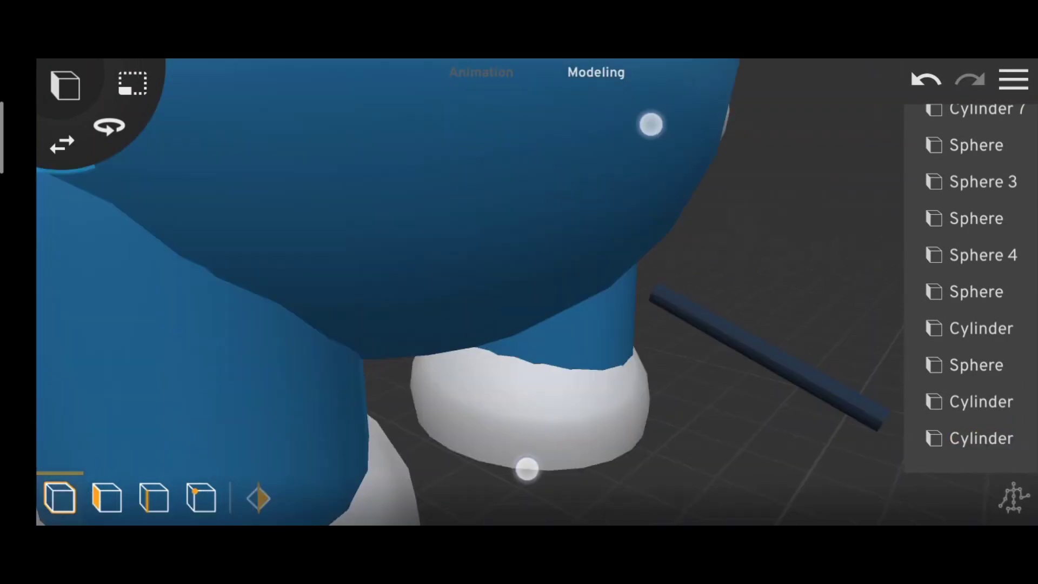
{"action": "left_click", "coordinate": [706, 301]}
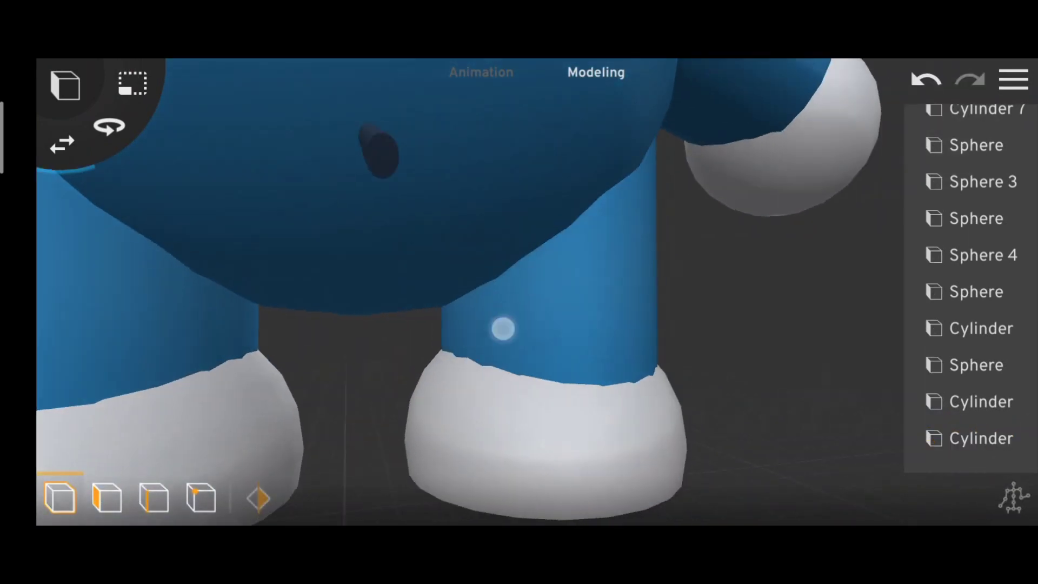
{"action": "left_click_drag", "start_coordinate": [503, 327], "coordinate": [411, 303]}
{"action": "left_click", "coordinate": [65, 84]}
Step: Add a new sphere and colour it red
{"action": "left_click", "coordinate": [128, 146]}
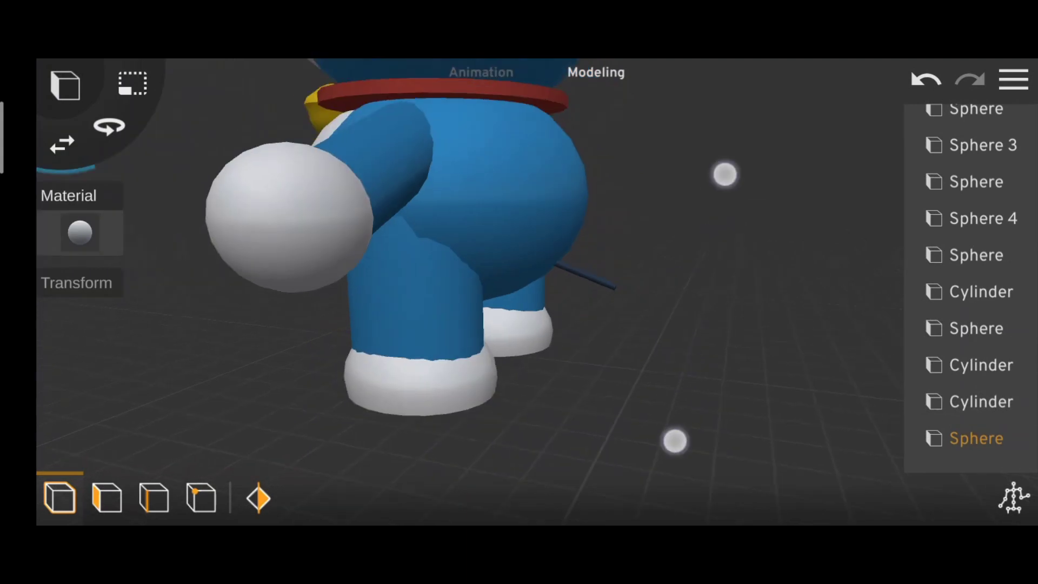
{"action": "scroll", "coordinate": [697, 308], "scroll_direction": "down", "scroll_amount": 5}
{"action": "left_click_drag", "start_coordinate": [476, 351], "coordinate": [514, 338]}
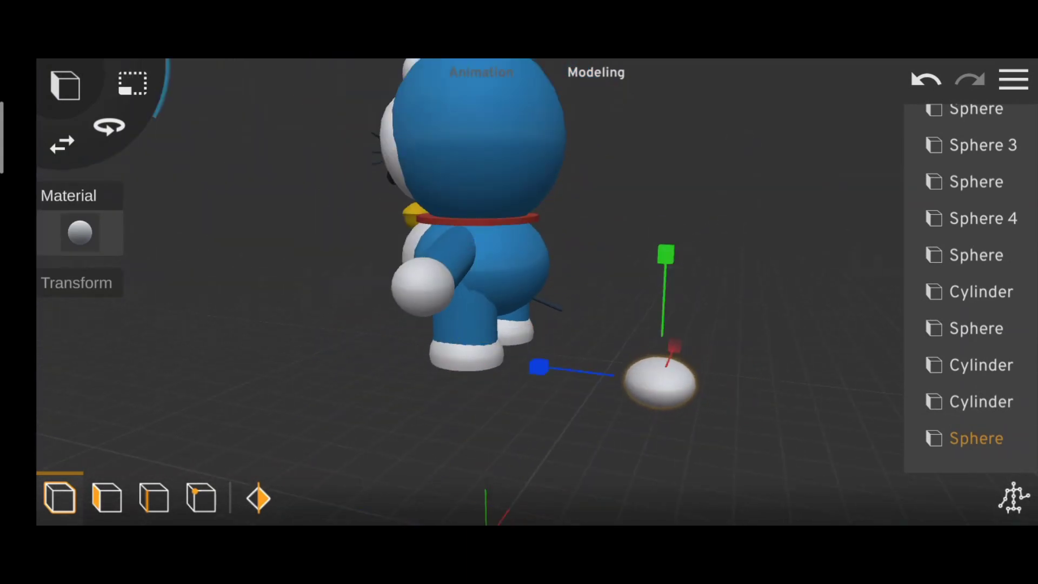
{"action": "left_click_drag", "start_coordinate": [703, 216], "coordinate": [702, 281]}
{"action": "scroll", "coordinate": [641, 380], "scroll_direction": "up", "scroll_amount": 3}
{"action": "left_click", "coordinate": [80, 232]}
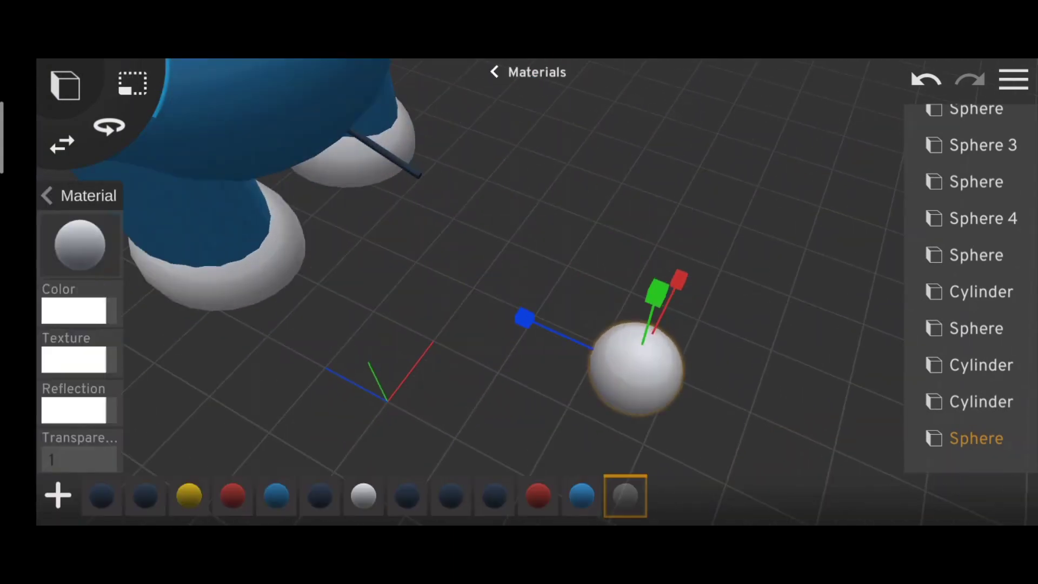
{"action": "left_click", "coordinate": [74, 310]}
{"action": "left_click", "coordinate": [642, 497]}
{"action": "left_click", "coordinate": [1011, 498]}
Step: Move the red sphere onto the tip of the navy tail rod
{"action": "left_click_drag", "start_coordinate": [676, 286], "coordinate": [490, 165]}
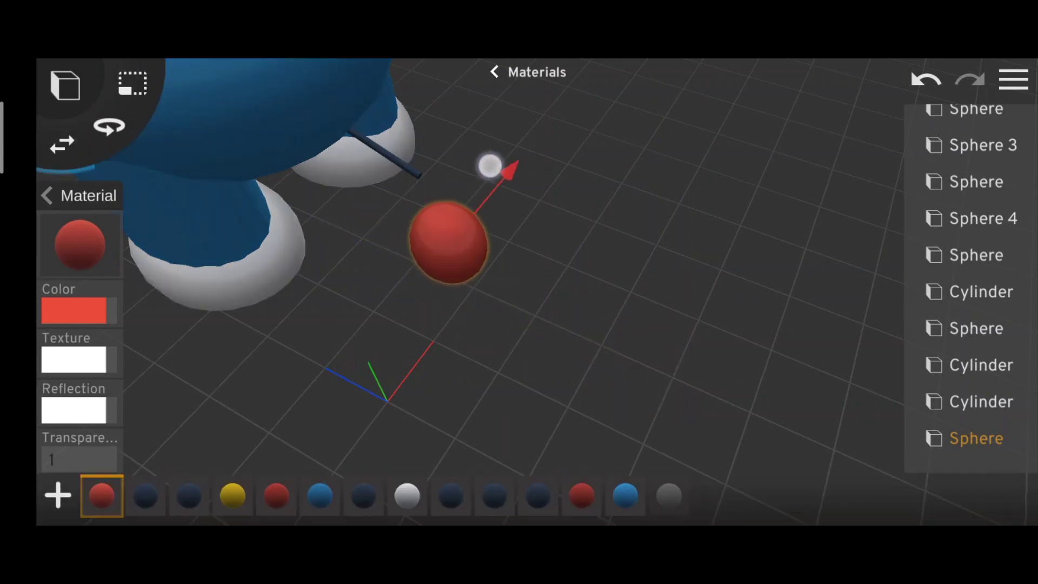
{"action": "left_click_drag", "start_coordinate": [447, 308], "coordinate": [338, 328]}
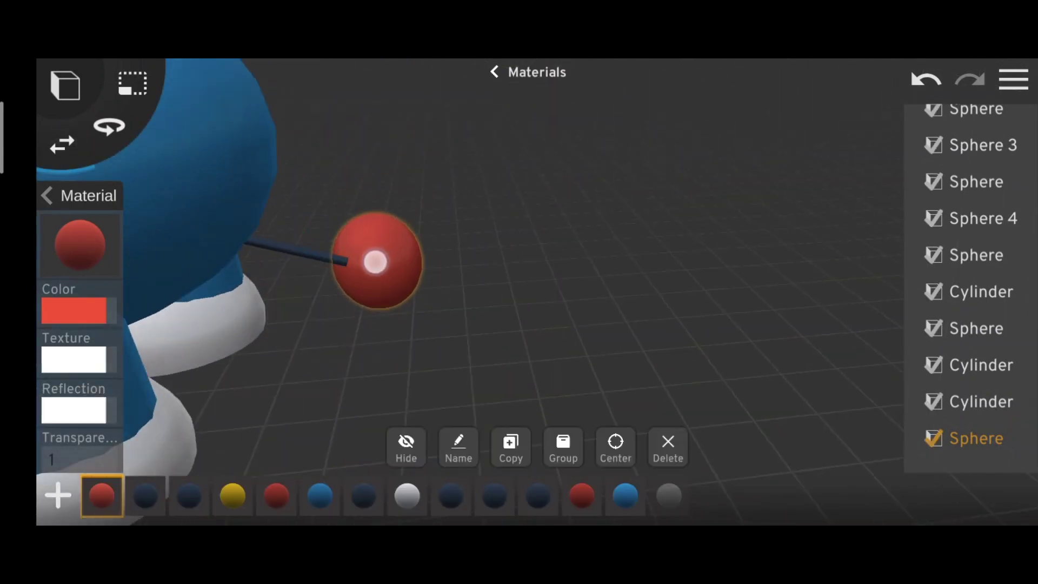
{"action": "scroll", "coordinate": [443, 269], "scroll_direction": "up", "scroll_amount": 3}
{"action": "scroll", "coordinate": [443, 268], "scroll_direction": "up", "scroll_amount": 3}
{"action": "left_click_drag", "start_coordinate": [546, 204], "coordinate": [389, 132]}
{"action": "left_click", "coordinate": [370, 255]}
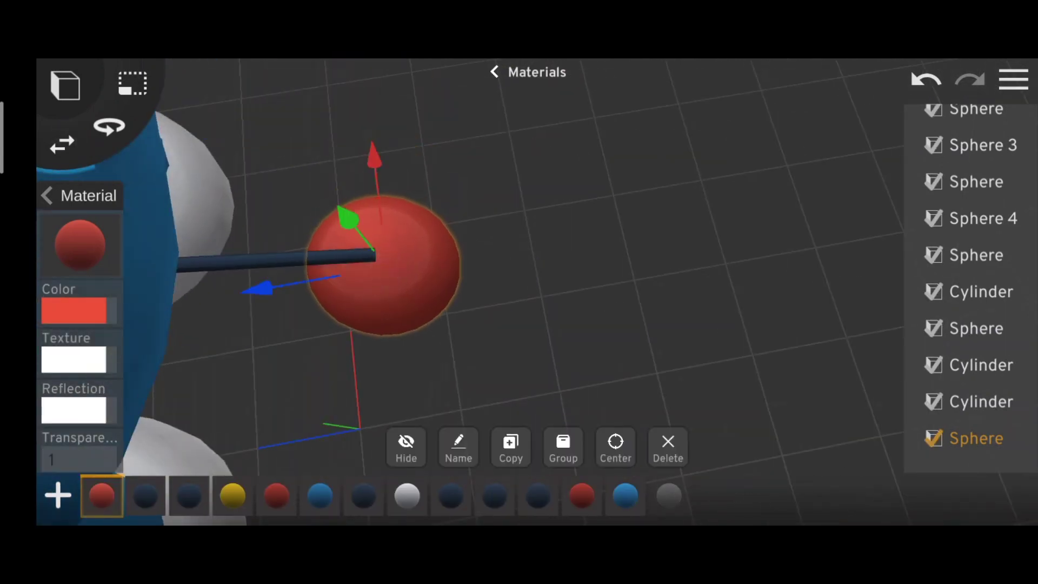
{"action": "mouse_move", "coordinate": [347, 215]}
{"action": "left_mouse_down"}
{"action": "mouse_move", "coordinate": [301, 139]}
{"action": "mouse_move", "coordinate": [470, 167]}
{"action": "left_mouse_up"}
{"action": "left_click", "coordinate": [509, 248]}
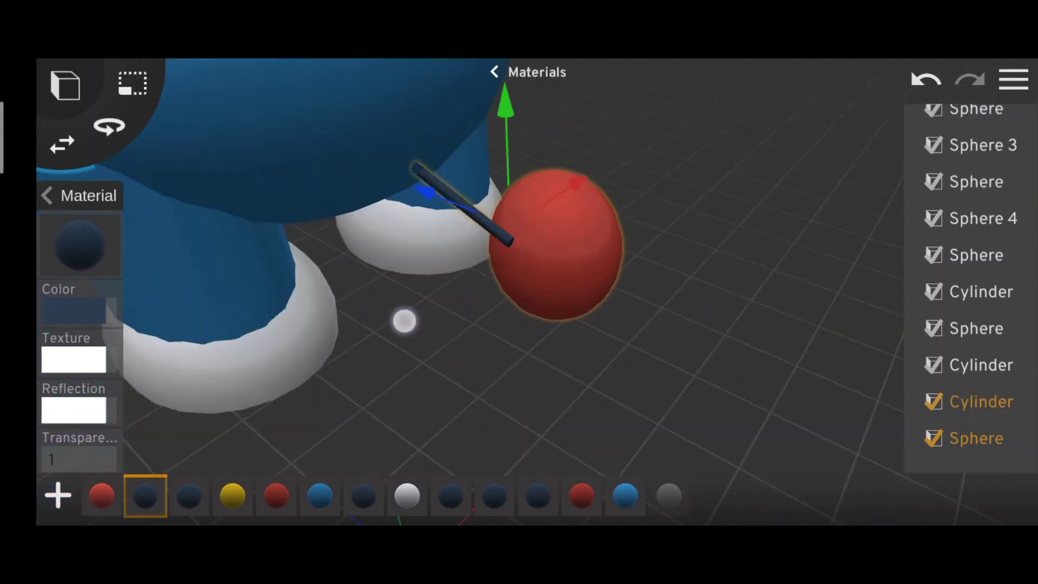
Step: Check the red tail tip from several angles, then view the whole Doraemon
{"action": "mouse_move", "coordinate": [405, 319]}
{"action": "left_mouse_down"}
{"action": "mouse_move", "coordinate": [570, 277]}
{"action": "mouse_move", "coordinate": [657, 313]}
{"action": "left_mouse_up"}
{"action": "left_click", "coordinate": [602, 270]}
{"action": "left_click", "coordinate": [552, 280]}
{"action": "left_click", "coordinate": [575, 274]}
{"action": "left_click", "coordinate": [133, 83]}
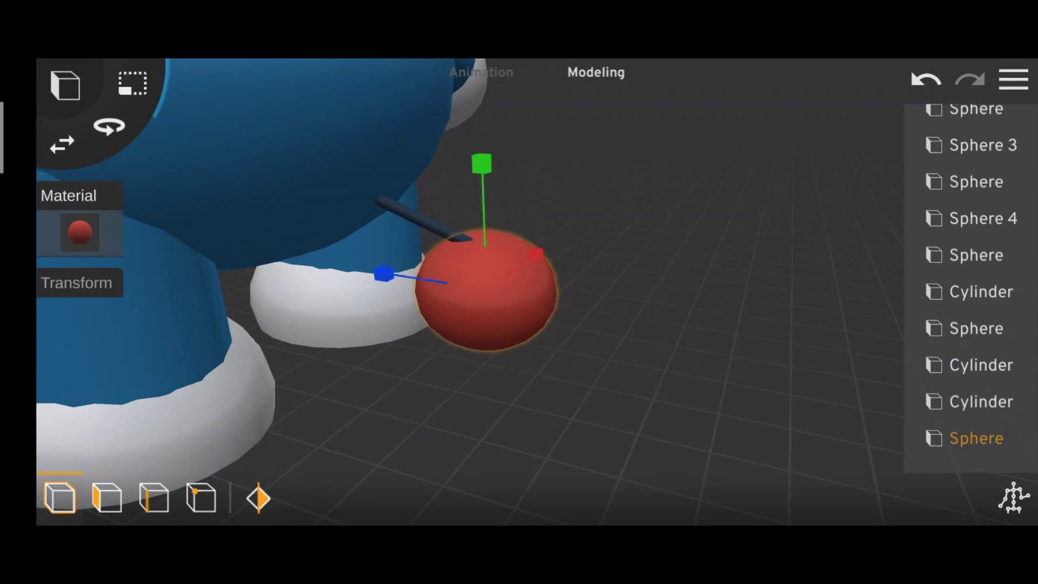
{"action": "mouse_move", "coordinate": [595, 325]}
{"action": "left_mouse_down"}
{"action": "mouse_move", "coordinate": [626, 375]}
{"action": "mouse_move", "coordinate": [556, 210]}
{"action": "mouse_move", "coordinate": [504, 301]}
{"action": "mouse_move", "coordinate": [489, 295]}
{"action": "left_mouse_up"}
{"action": "mouse_move", "coordinate": [489, 260]}
{"action": "left_mouse_down"}
{"action": "mouse_move", "coordinate": [521, 271]}
{"action": "mouse_move", "coordinate": [648, 238]}
{"action": "left_mouse_up"}
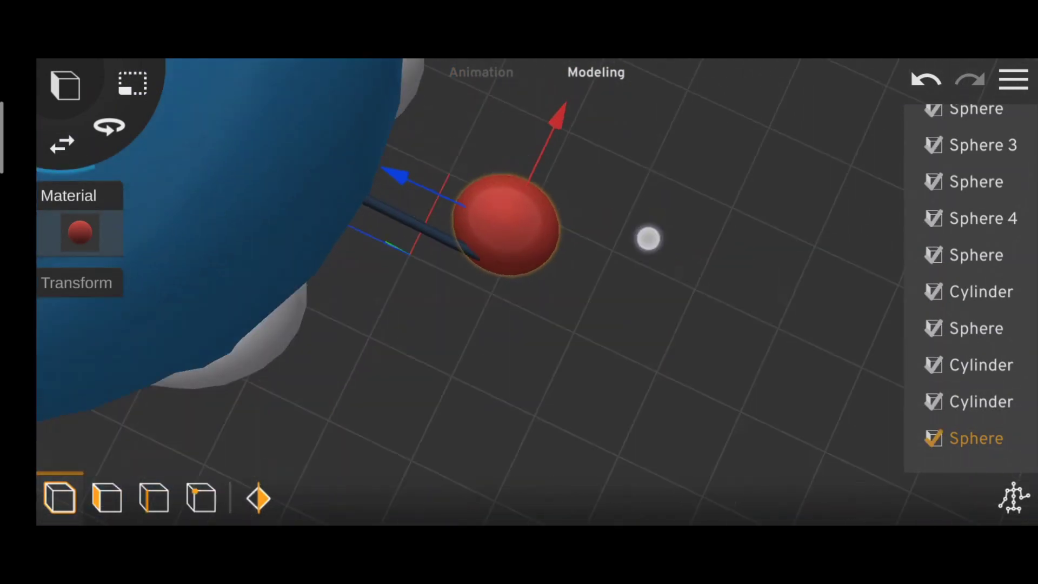
{"action": "mouse_move", "coordinate": [558, 157]}
{"action": "left_mouse_down"}
{"action": "mouse_move", "coordinate": [540, 154]}
{"action": "mouse_move", "coordinate": [607, 197]}
{"action": "mouse_move", "coordinate": [611, 120]}
{"action": "mouse_move", "coordinate": [629, 279]}
{"action": "mouse_move", "coordinate": [544, 410]}
{"action": "mouse_move", "coordinate": [682, 343]}
{"action": "left_mouse_up"}
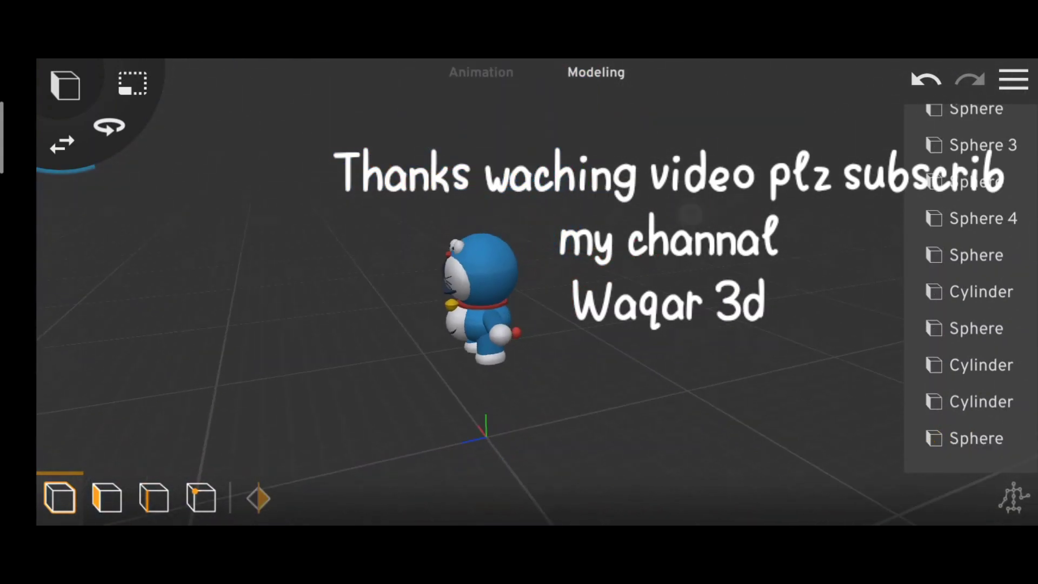